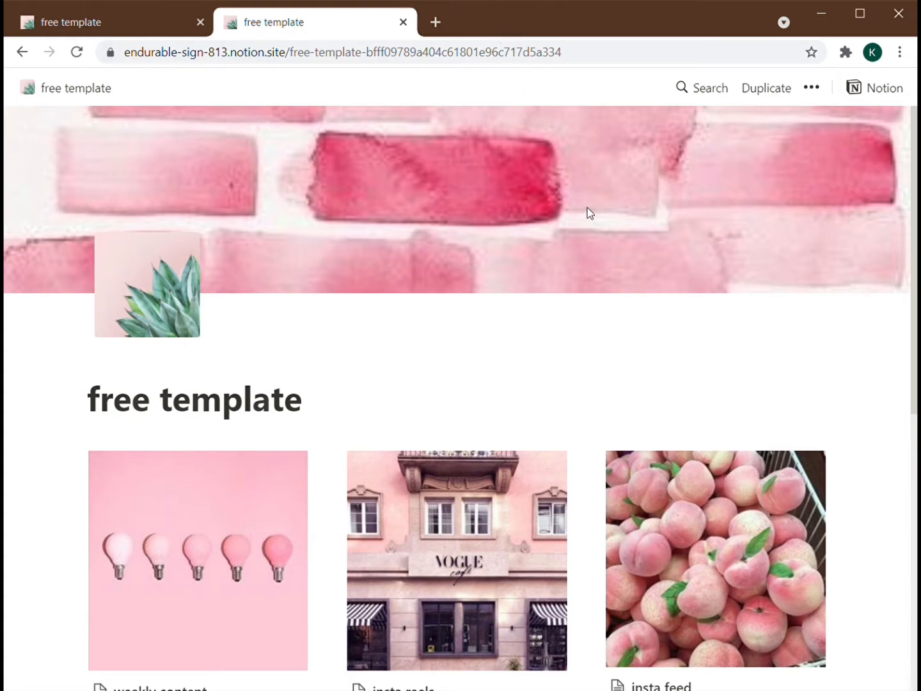
- Duplicate the shared free template page into the workspace and delete the extra copy from the page list
scroll(586, 212, "down", 8)
scroll(613, 313, "up", 8)
scroll(556, 278, "down", 8)
scroll(556, 276, "up", 5)
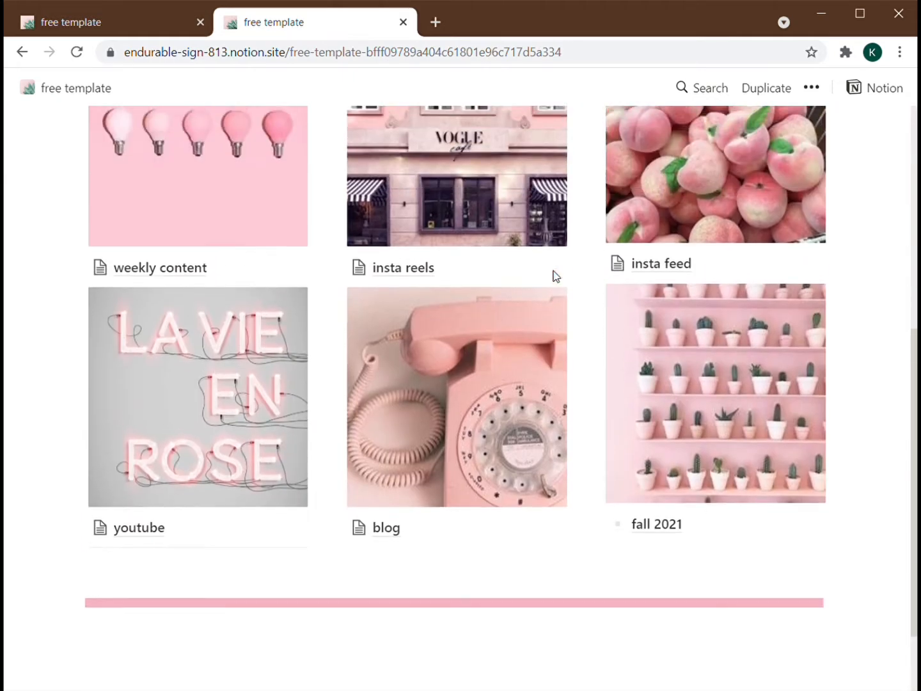
scroll(556, 277, "up", 3)
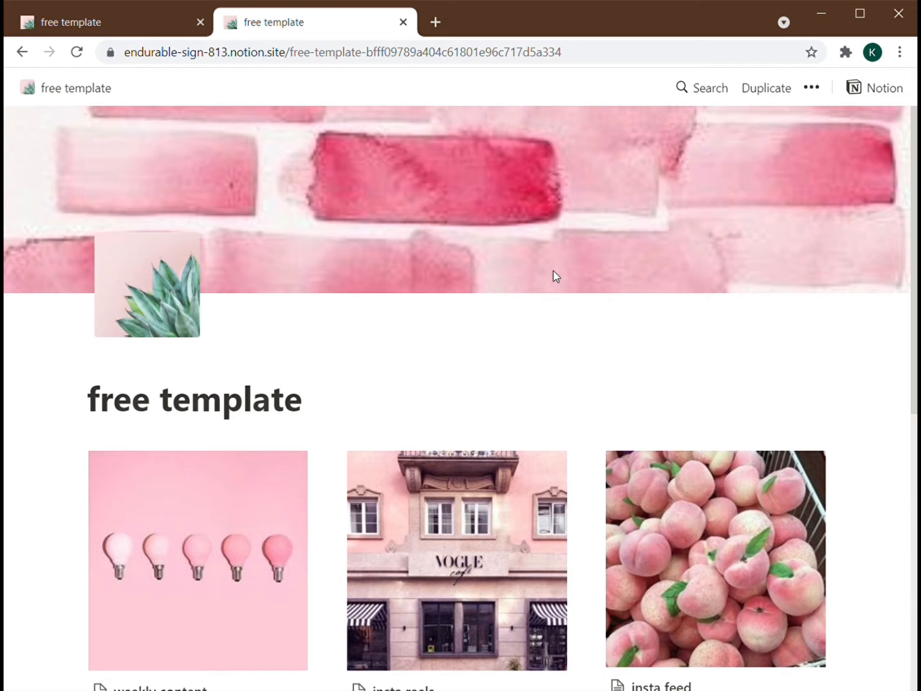
left_click(767, 89)
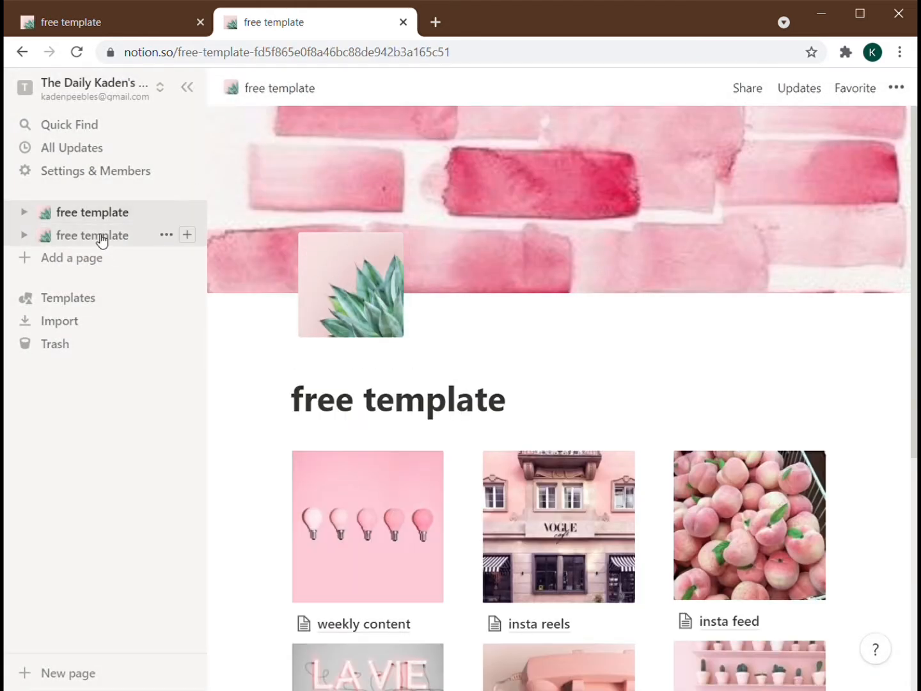
left_click(168, 212)
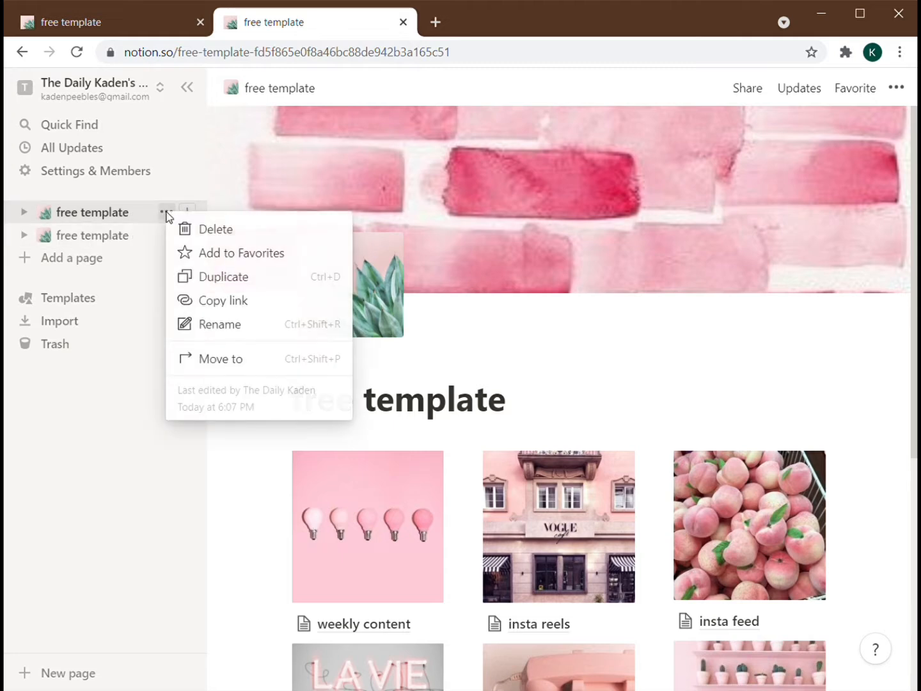
left_click(221, 233)
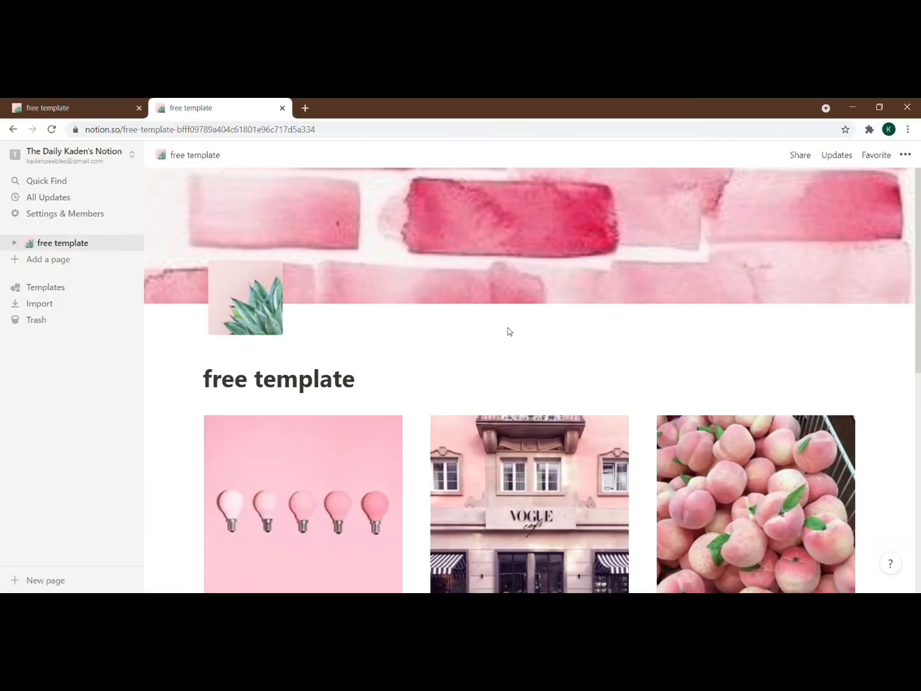
- Look through the free template page's cover, picture columns and linked subpages from weekly content to fall 2021
scroll(366, 315, "down", 5)
scroll(367, 314, "up", 5)
scroll(378, 329, "down", 5)
scroll(377, 325, "up", 5)
scroll(400, 312, "down", 7)
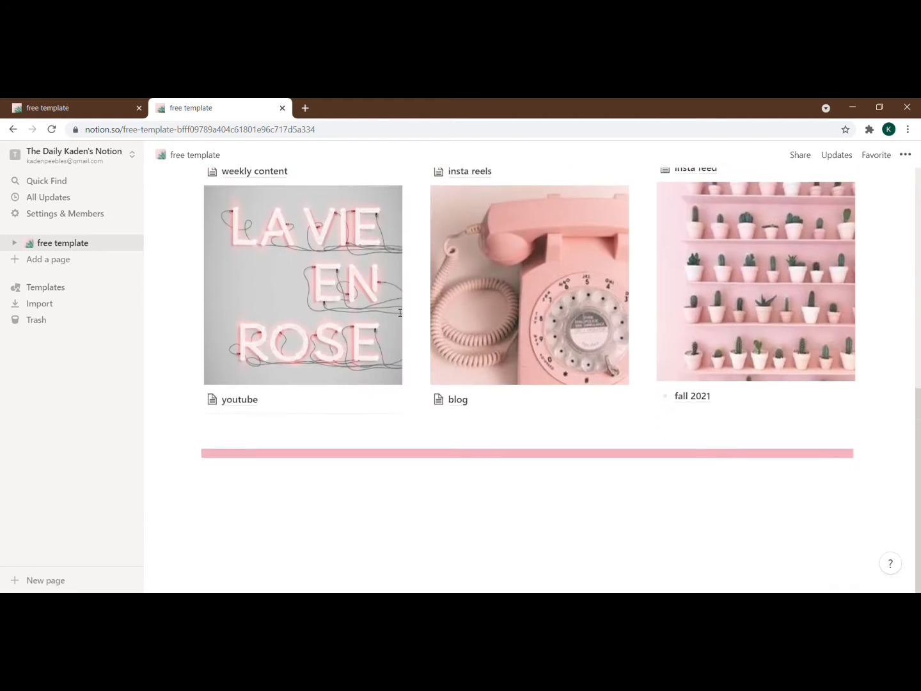
scroll(334, 312, "up", 5)
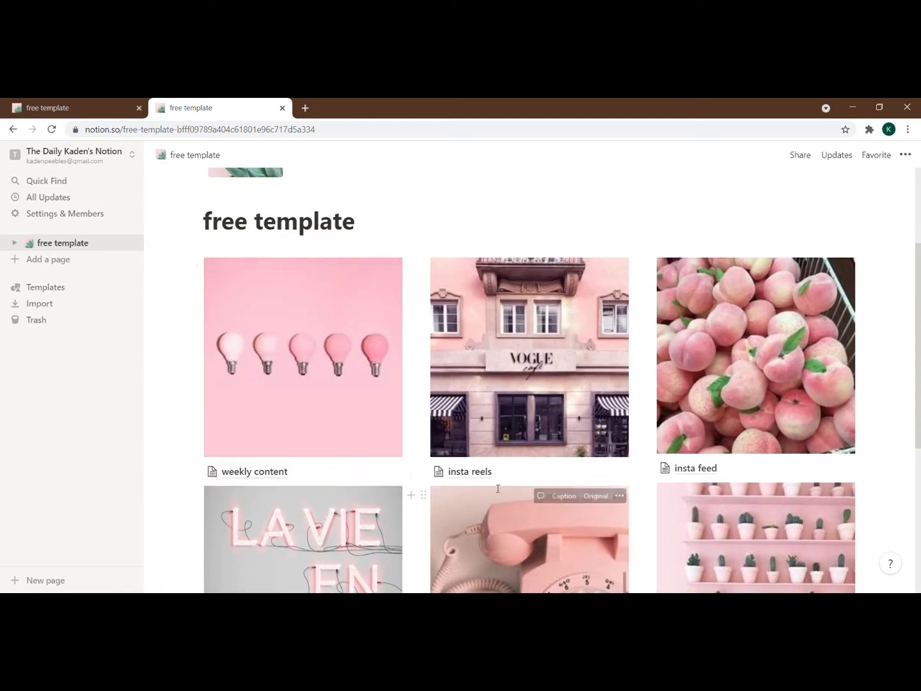
scroll(483, 470, "down", 2)
scroll(472, 399, "up", 1)
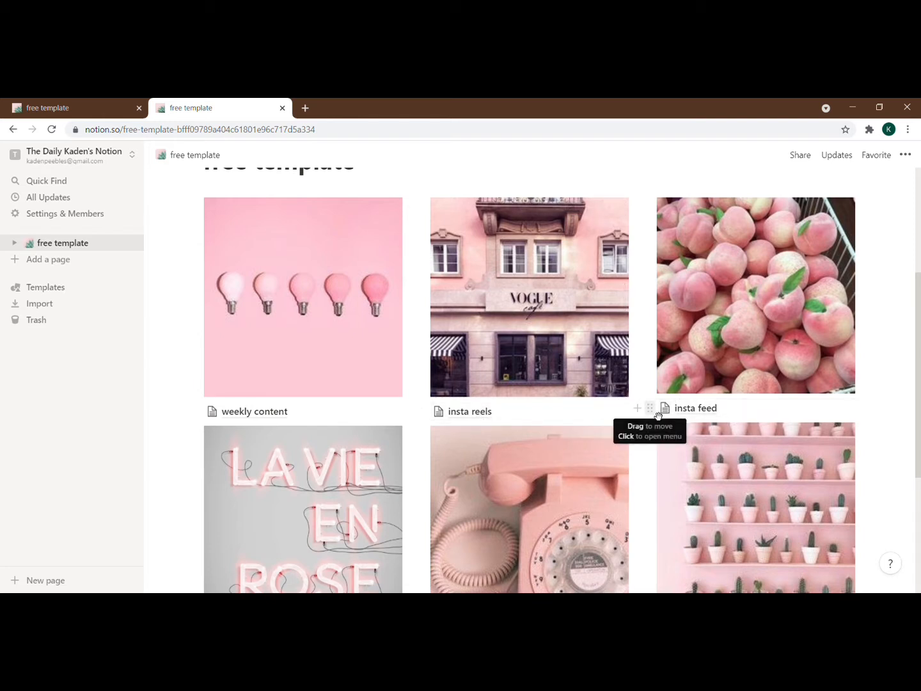
mouse_move(652, 408)
left_mouse_down()
mouse_move(657, 423)
mouse_move(545, 430)
mouse_move(533, 410)
mouse_move(660, 415)
left_mouse_up()
scroll(471, 327, "up", 4)
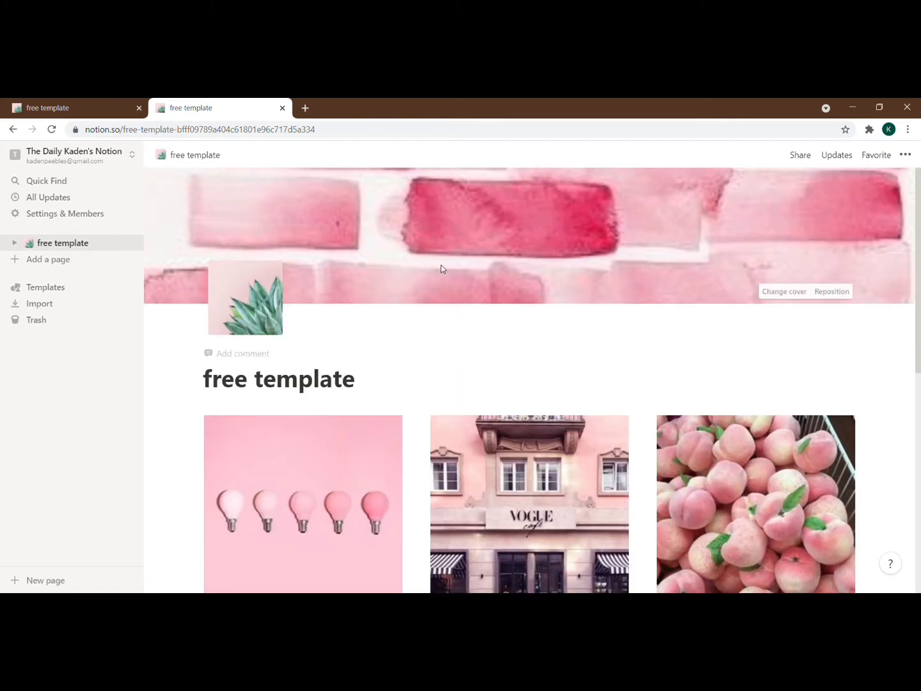
- Examine the page cover options, including the color, gradient and NASA gallery and the image upload
left_click(782, 292)
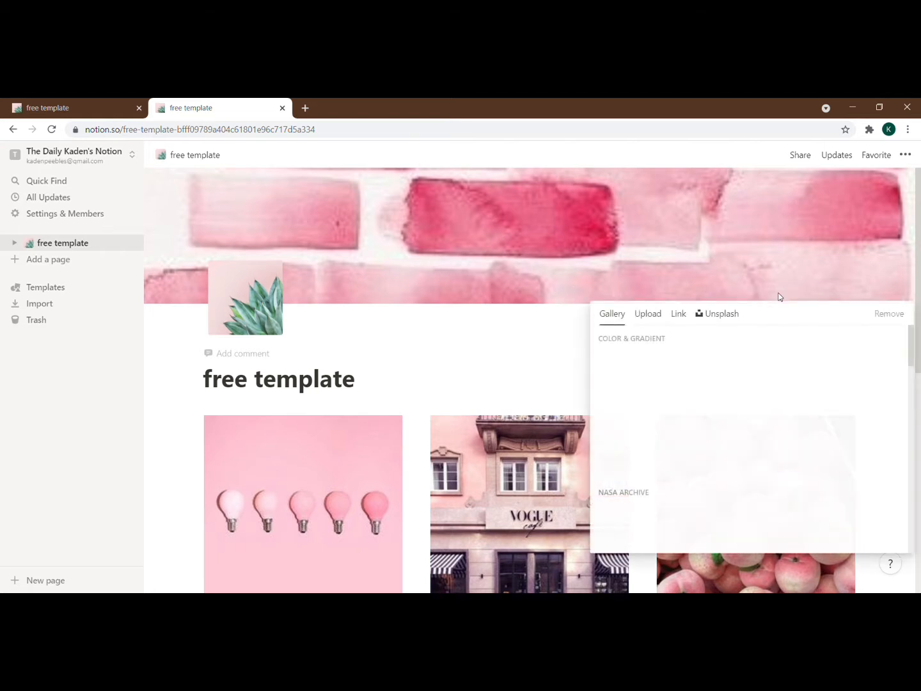
scroll(698, 389, "down", 4)
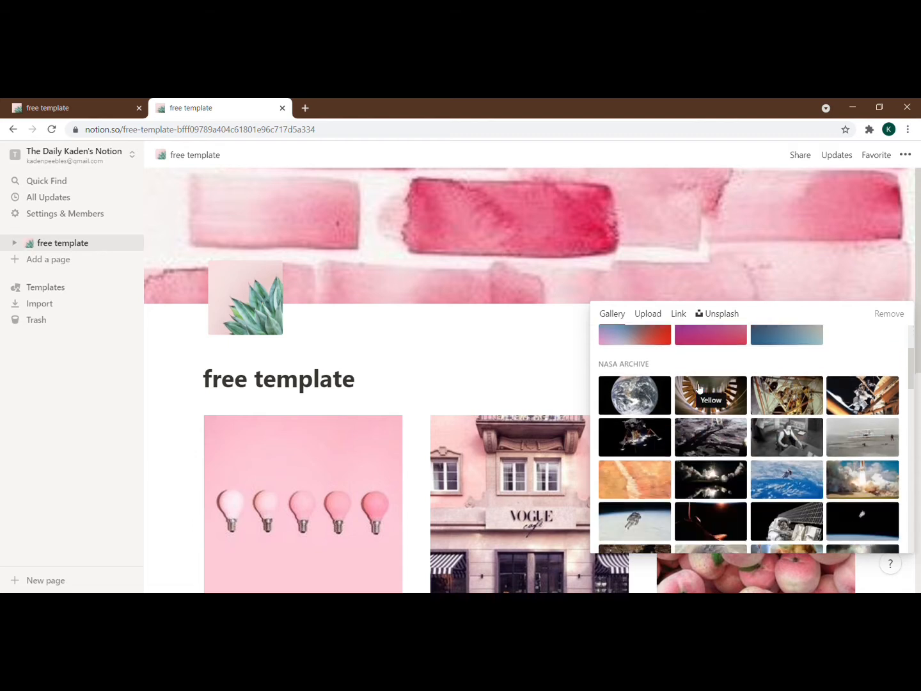
scroll(685, 365, "up", 4)
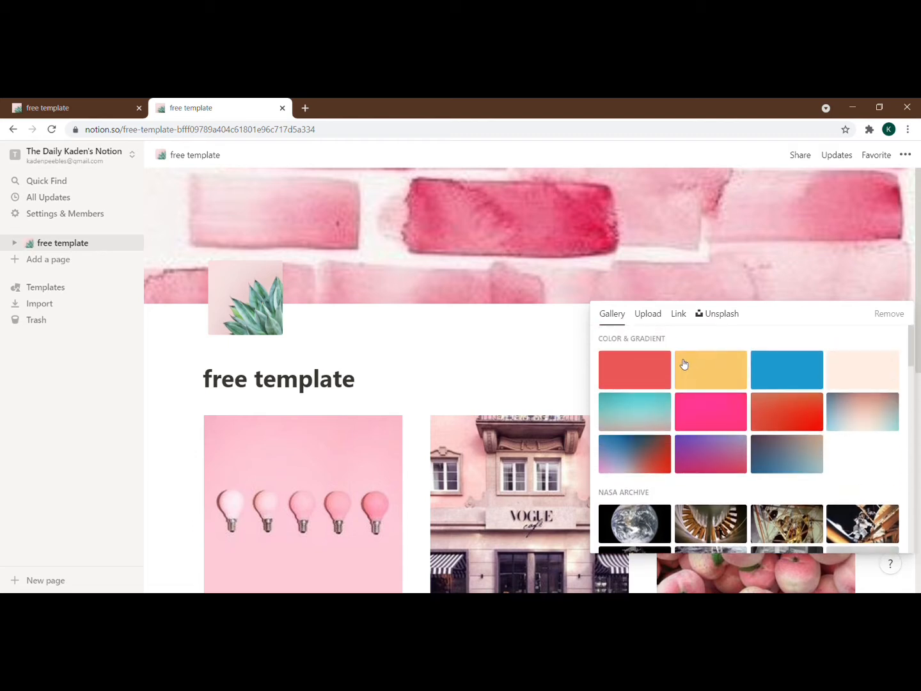
left_click(650, 320)
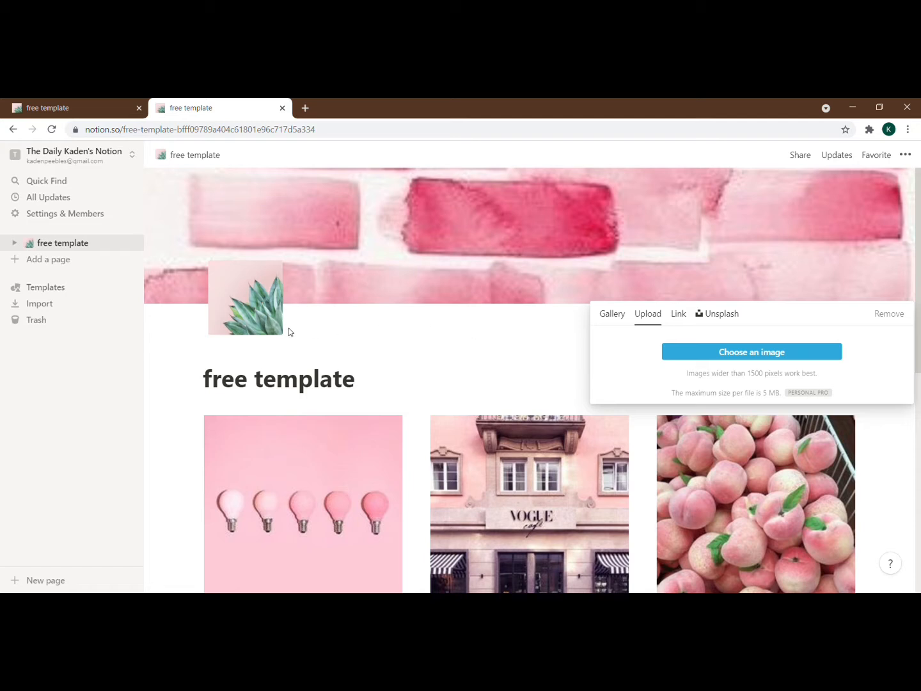
left_click(404, 355)
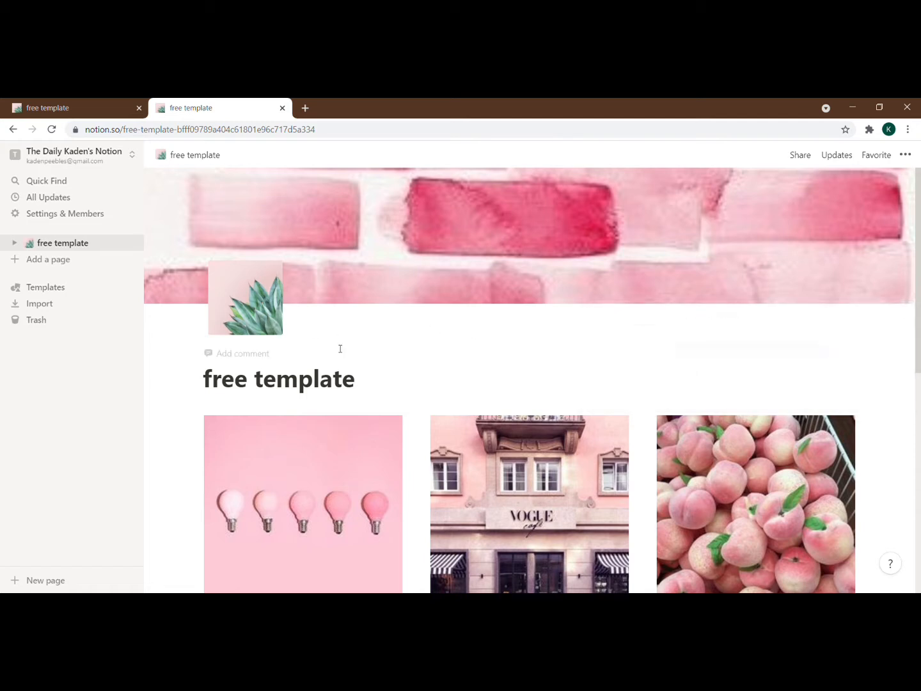
- Examine the page icon options, covering the emoji choices and the image upload, and close them without changing the icon
left_click(226, 312)
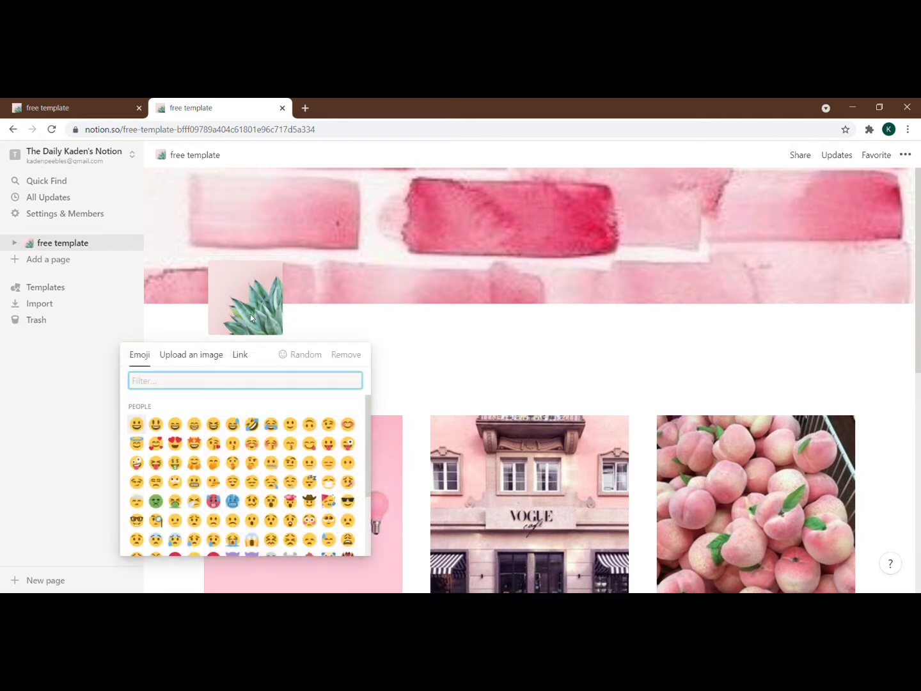
left_click(204, 356)
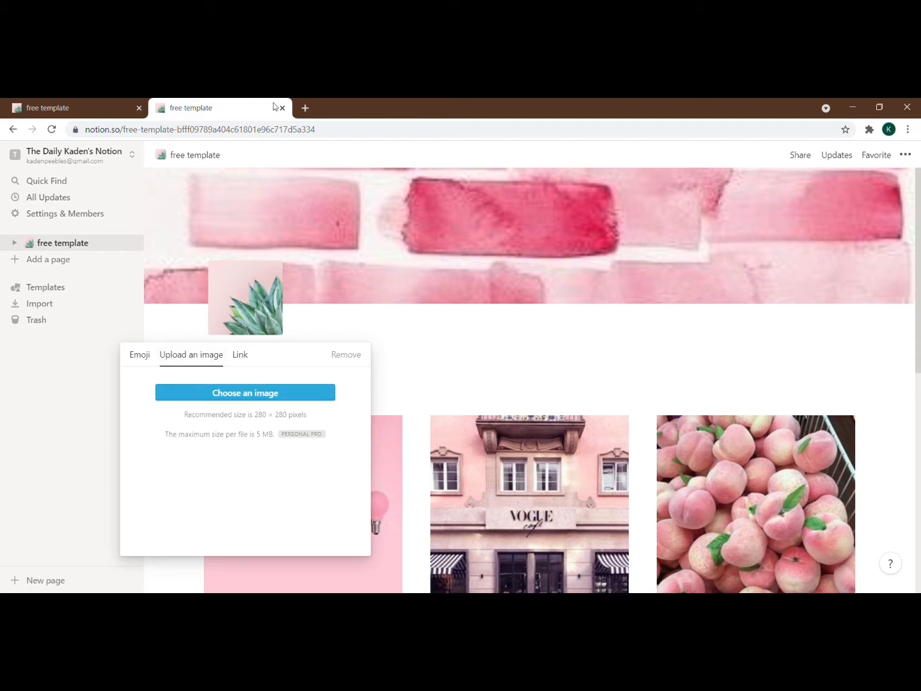
left_click(307, 107)
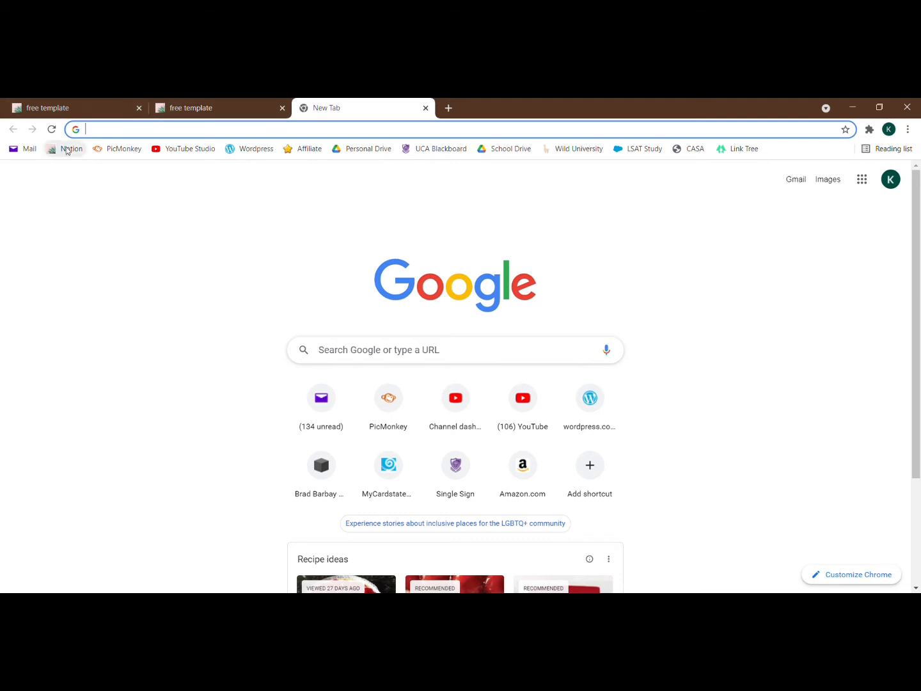
left_click(190, 107)
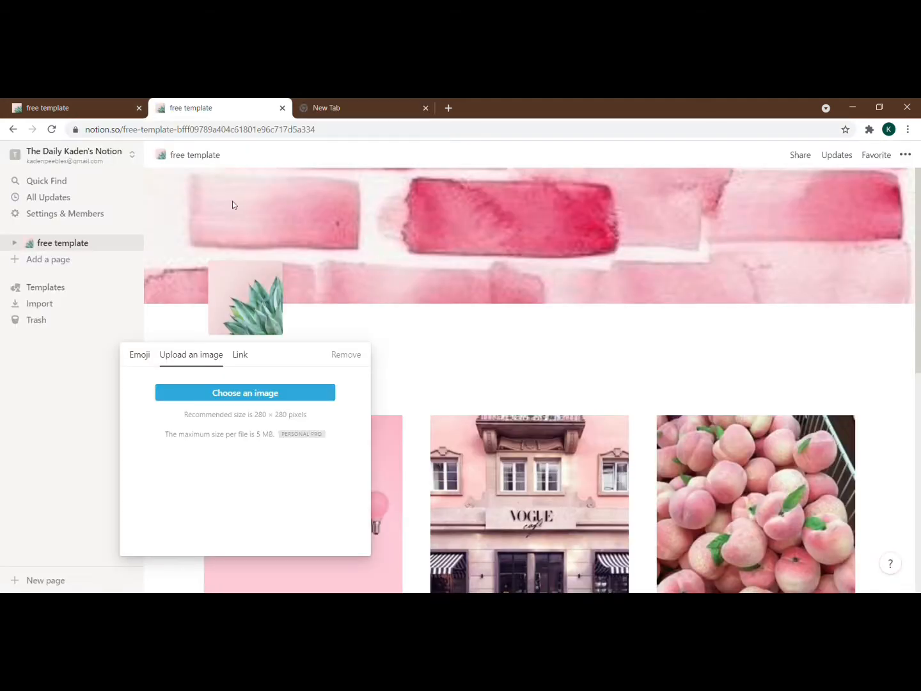
left_click(436, 353)
- Move the light bulb picture out of its column to a full-width position directly below the page title
scroll(428, 319, "down", 5)
scroll(409, 315, "up", 4)
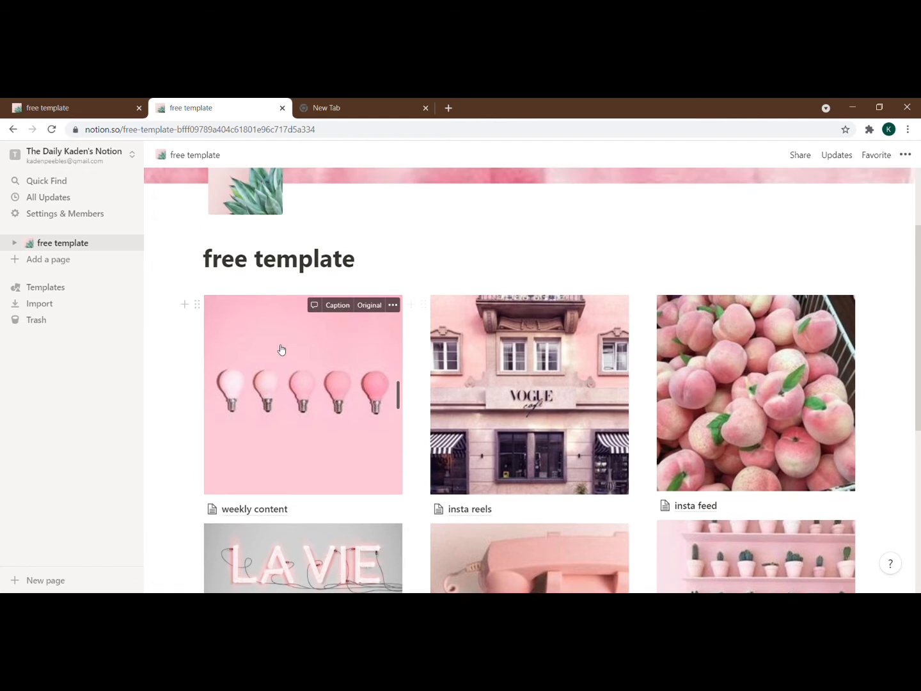
left_click_drag(197, 304, 532, 298)
left_click_drag(417, 304, 217, 291)
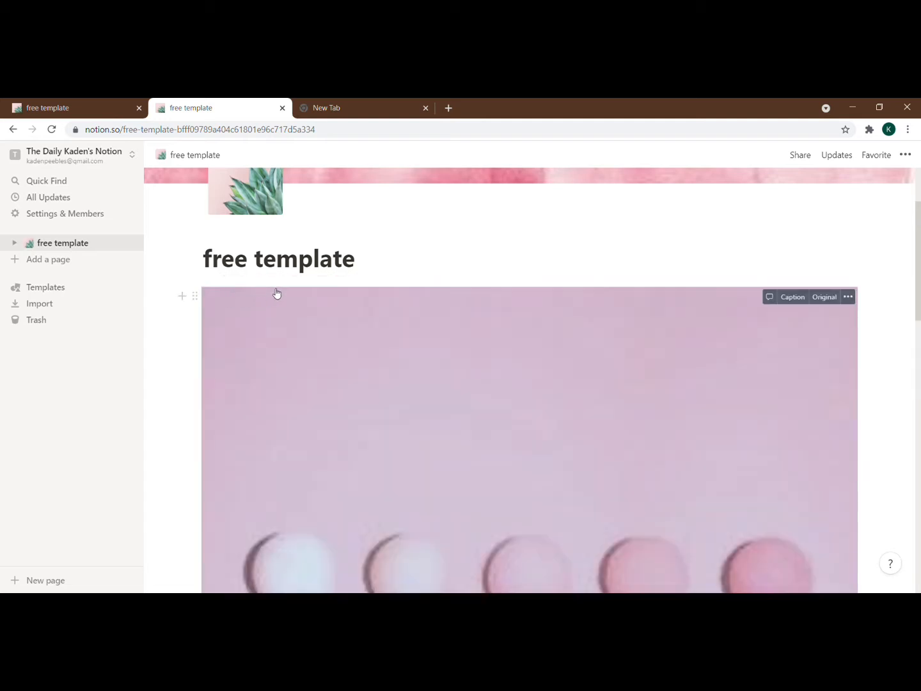
scroll(281, 292, "down", 10)
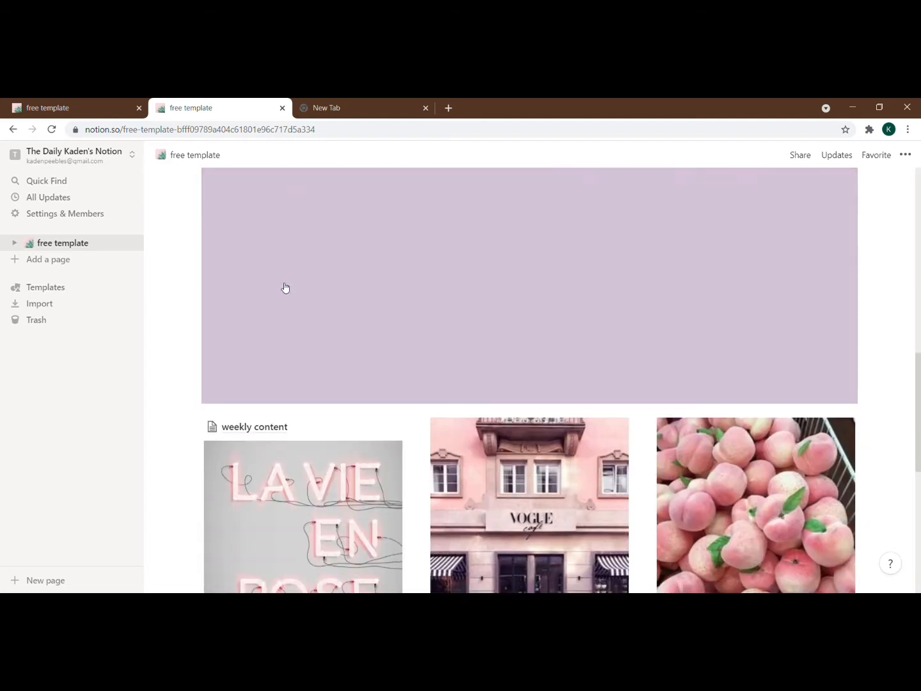
scroll(285, 288, "down", 4)
scroll(285, 288, "up", 6)
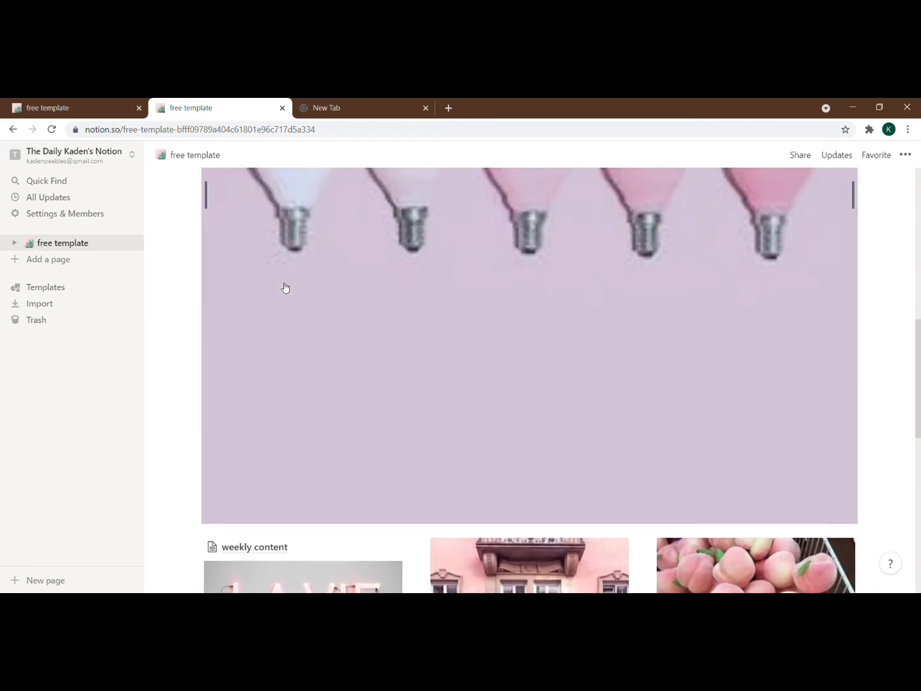
scroll(285, 288, "up", 4)
scroll(249, 260, "up", 5)
- Move the light bulb picture back into the first column, directly above the weekly content page link
scroll(235, 336, "down", 2)
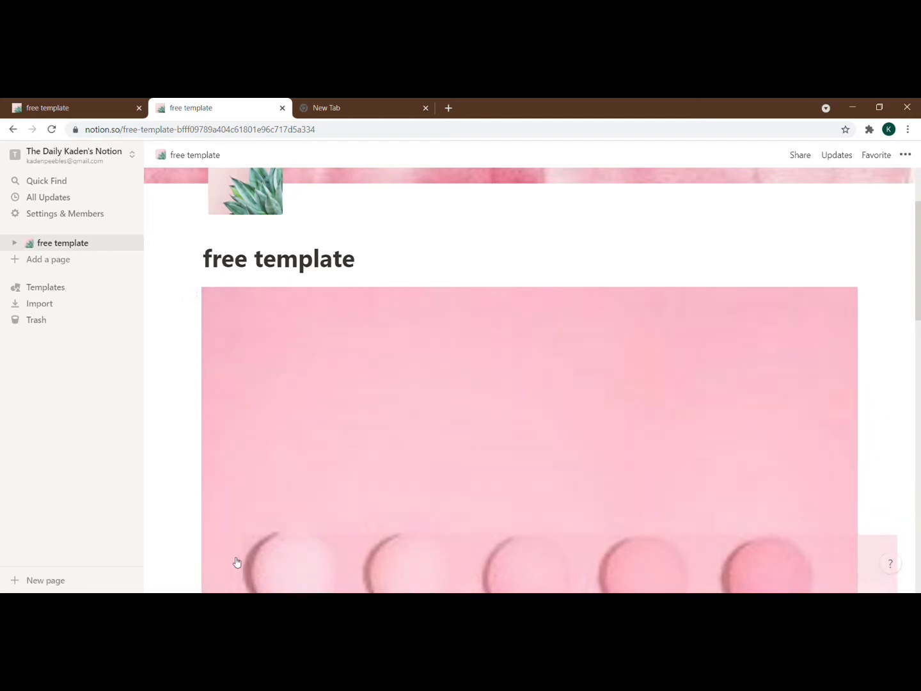
scroll(236, 562, "down", 10)
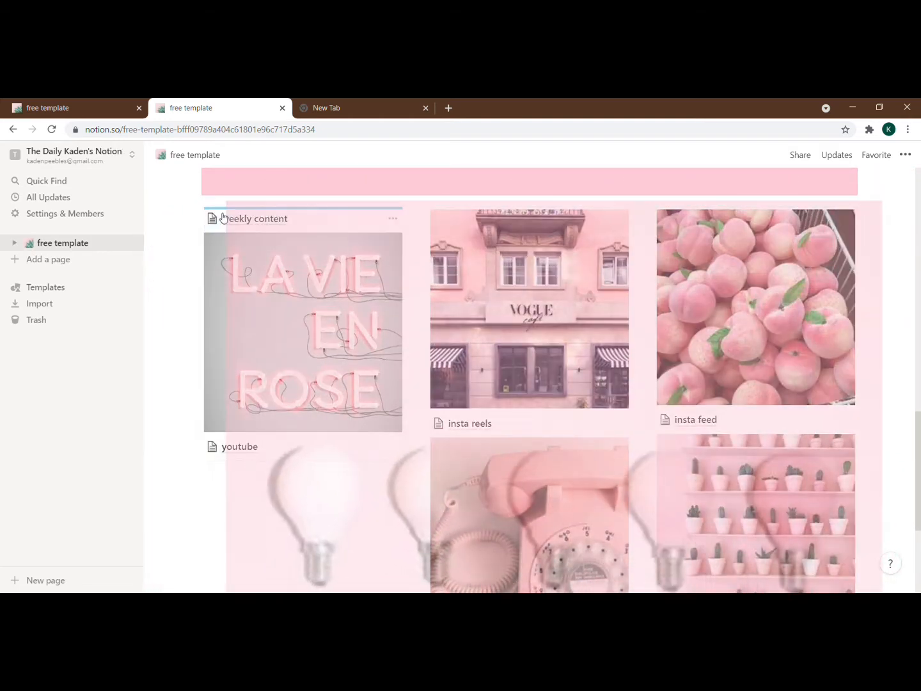
left_click_drag(223, 218, 224, 215)
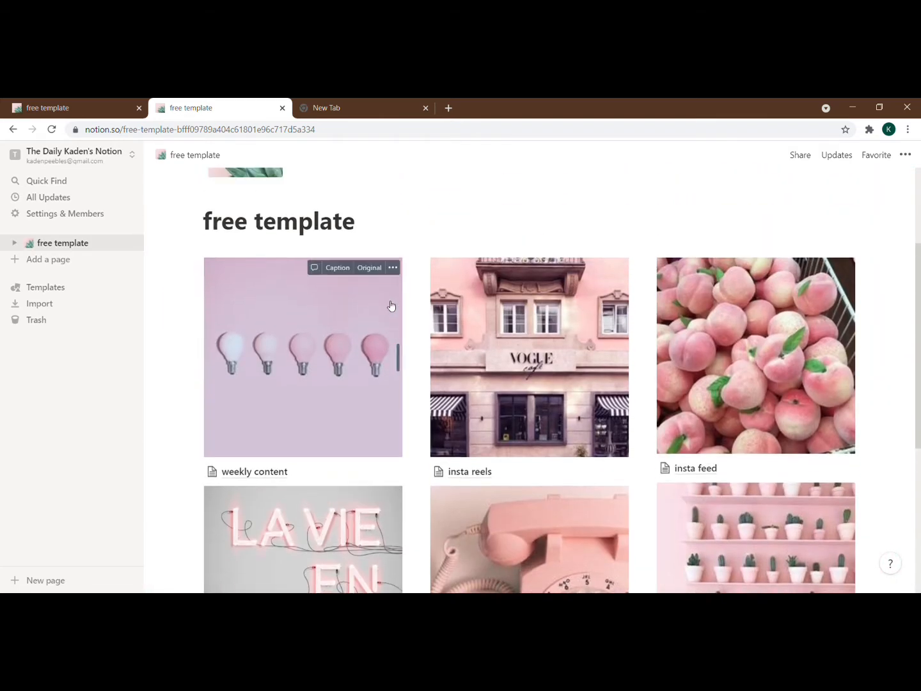
- Replace the page title with "home"
left_click(277, 220)
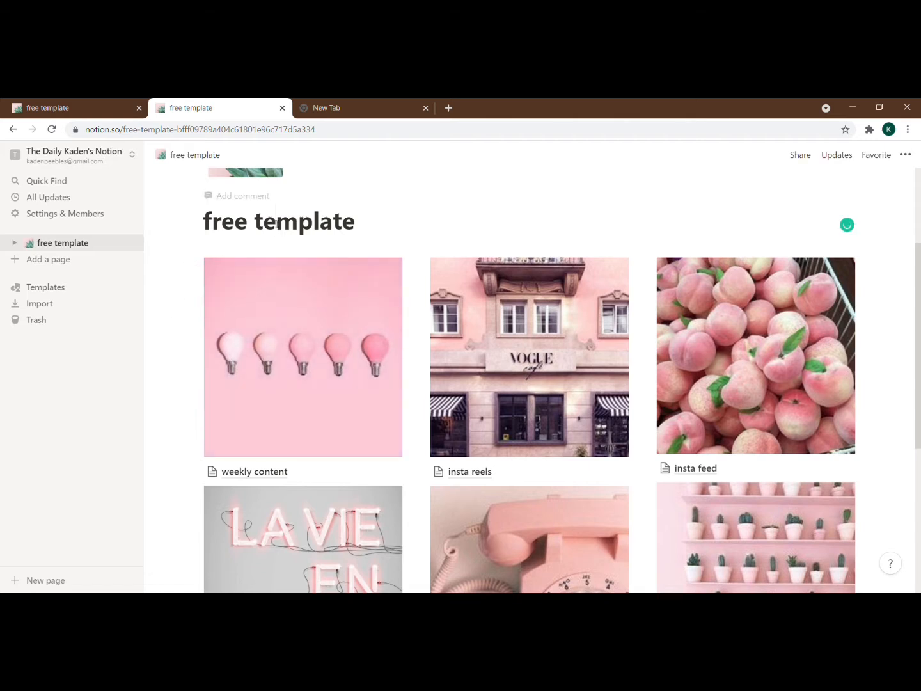
triple_click(277, 222)
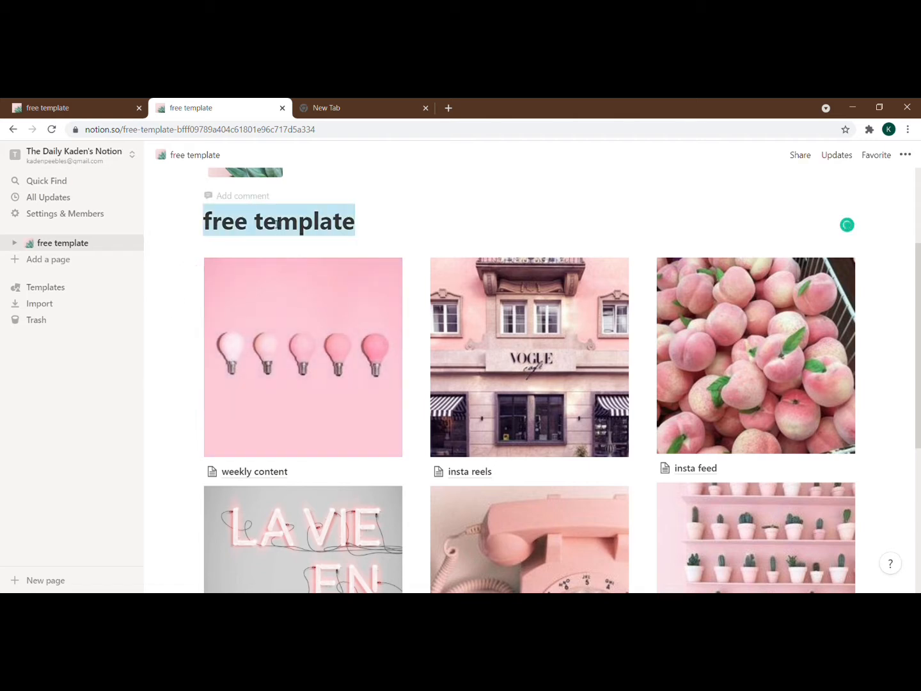
type("home")
- Clear the page title and re-enter it as "free template"
key("BackSpace")
key("BackSpace")
key("BackSpace")
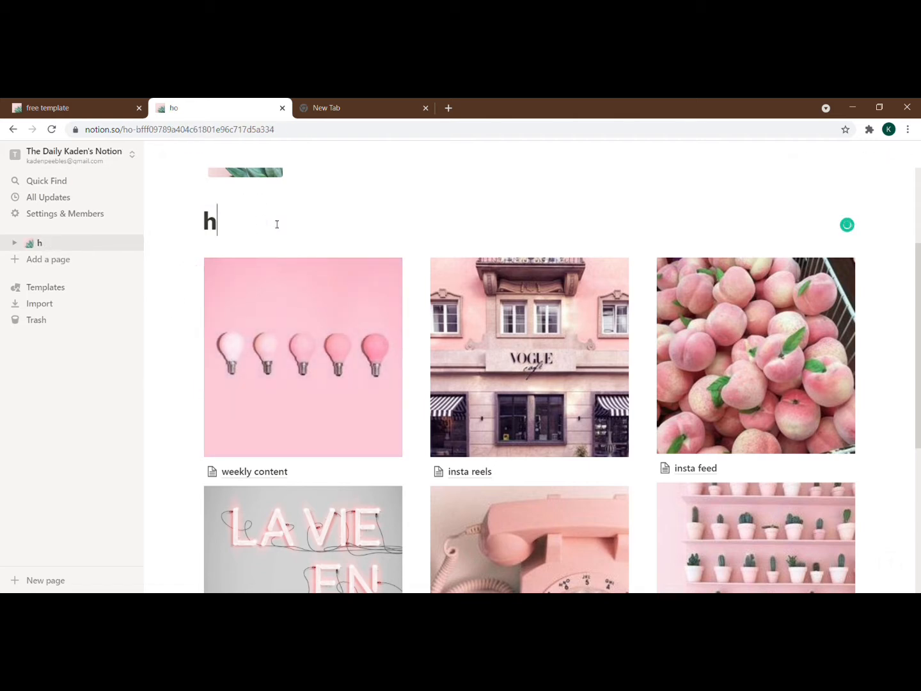
key("BackSpace")
type("fe")
key("BackSpace")
type("re")
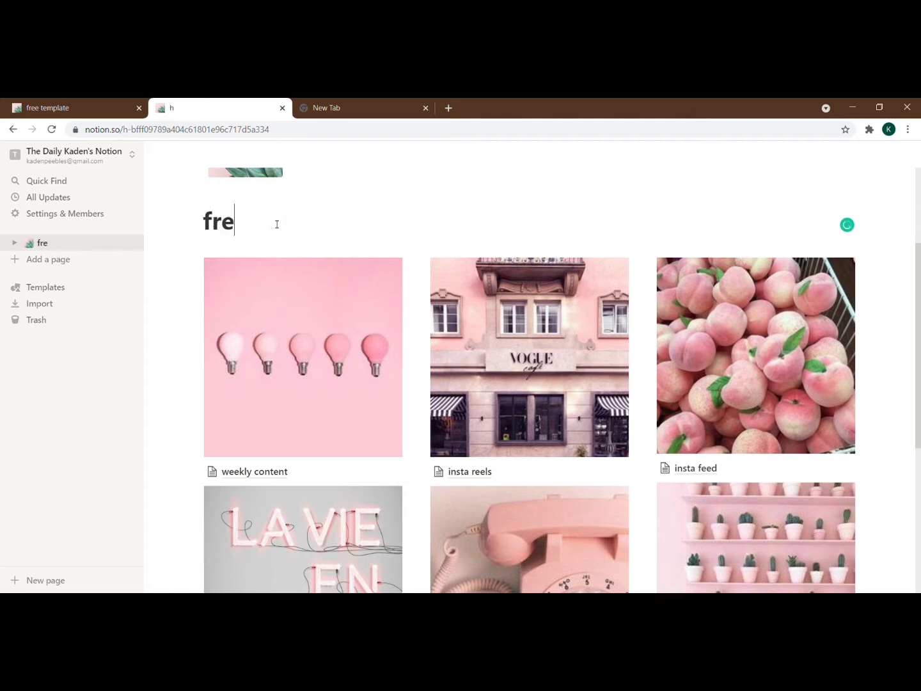
type("e templat")
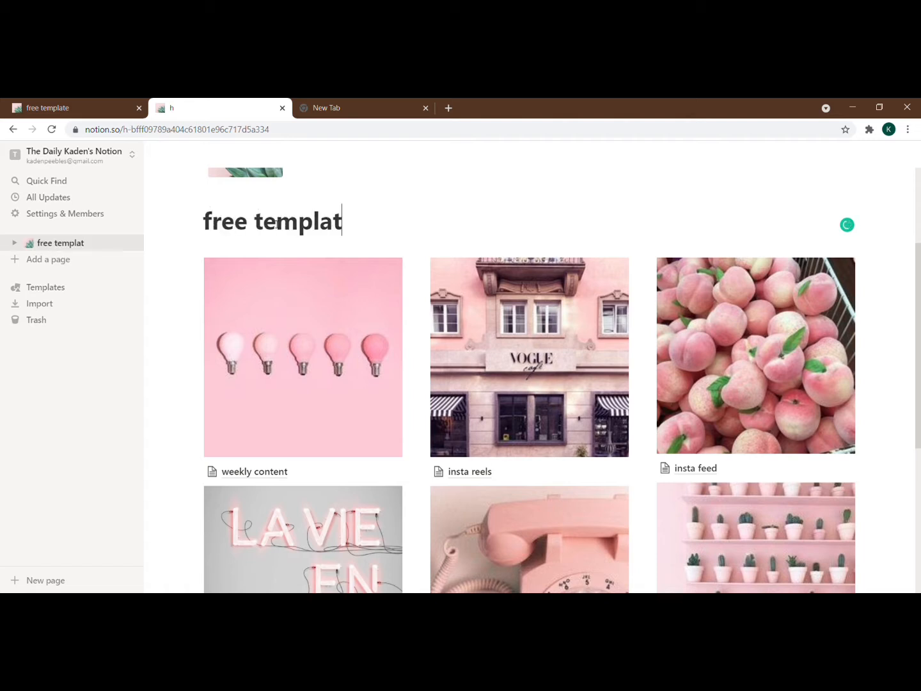
type("e")
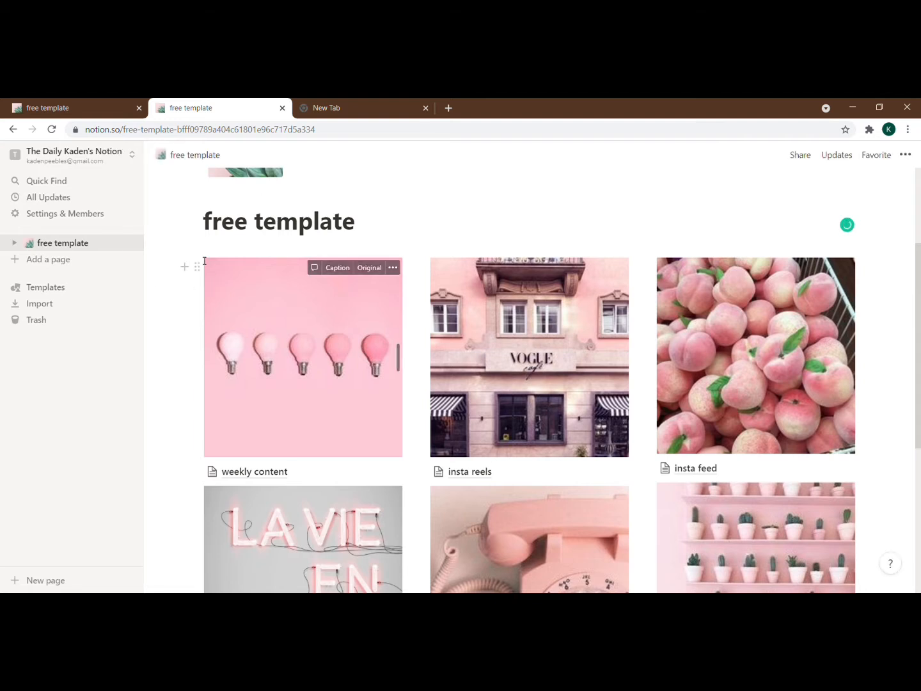
- Delete the light bulb picture above the weekly content page link
left_click(199, 268)
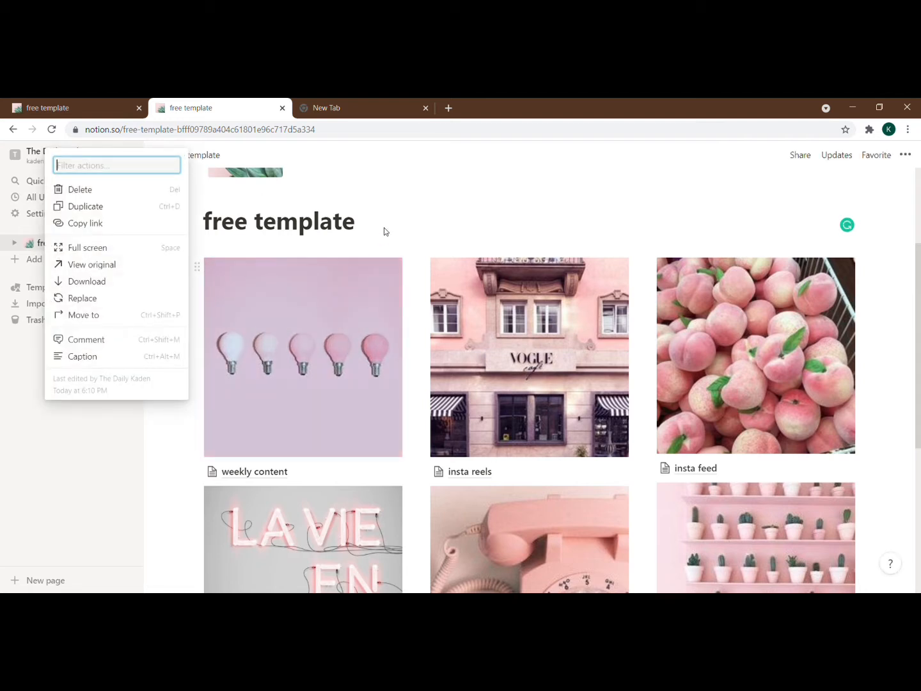
key("Delete")
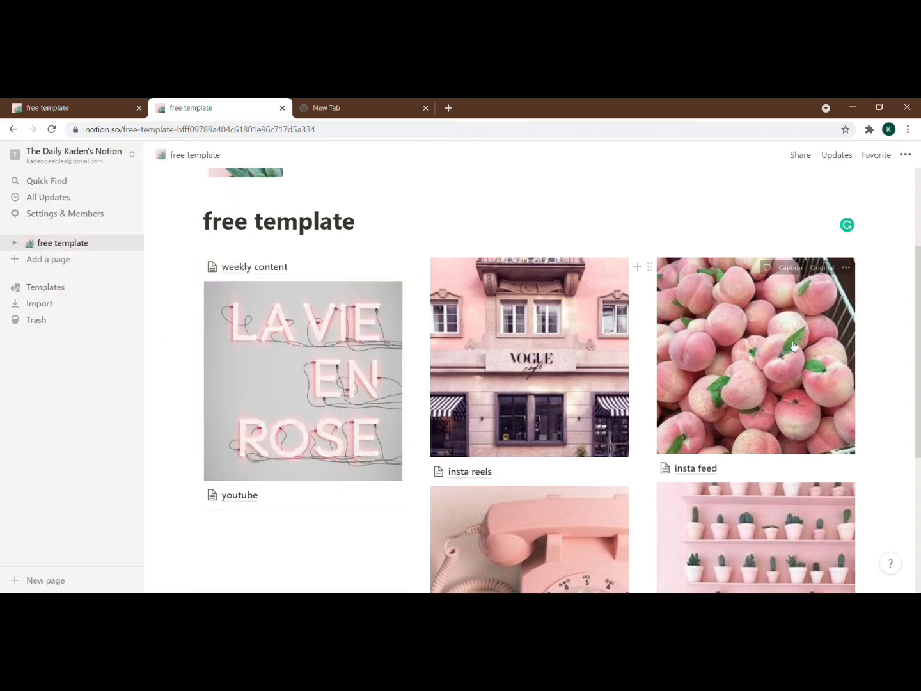
- Undo the deletion of the light bulb picture
scroll(832, 268, "up", 3)
left_click(905, 155)
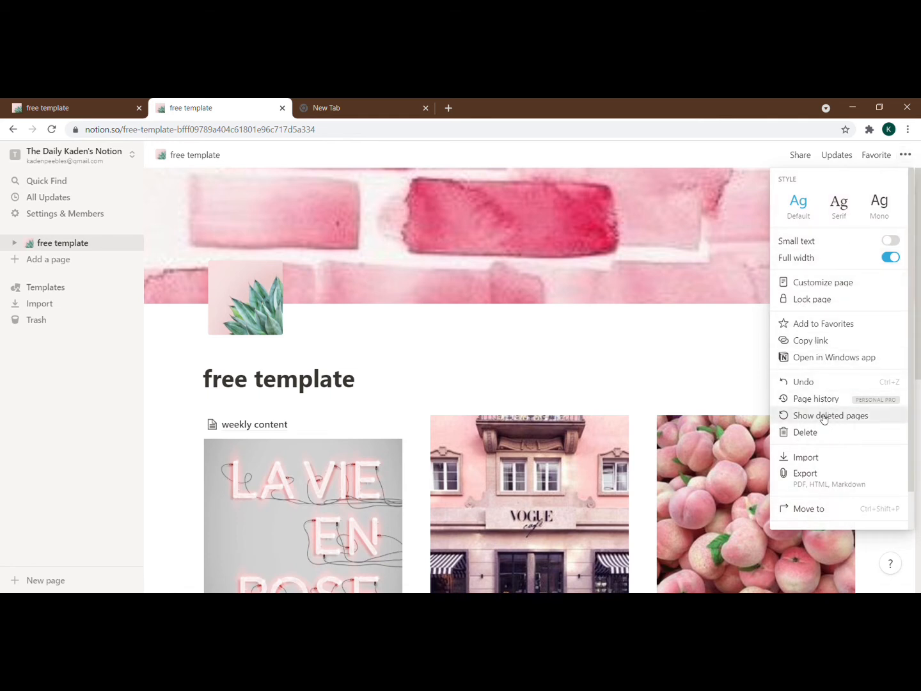
left_click(805, 382)
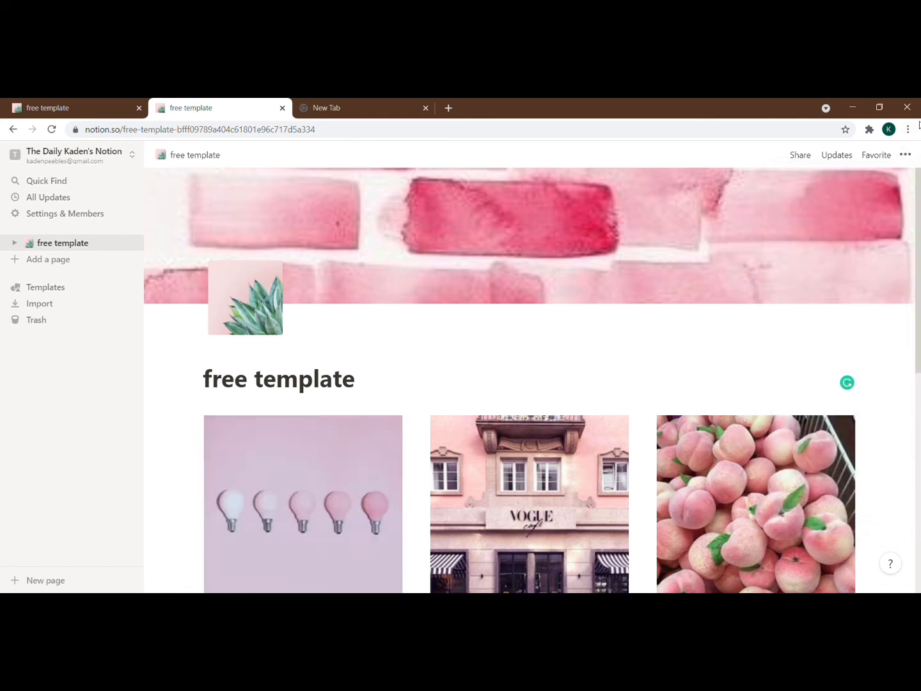
- Try the Serif and Mono font styles on the page and restore the Default style
left_click(911, 163)
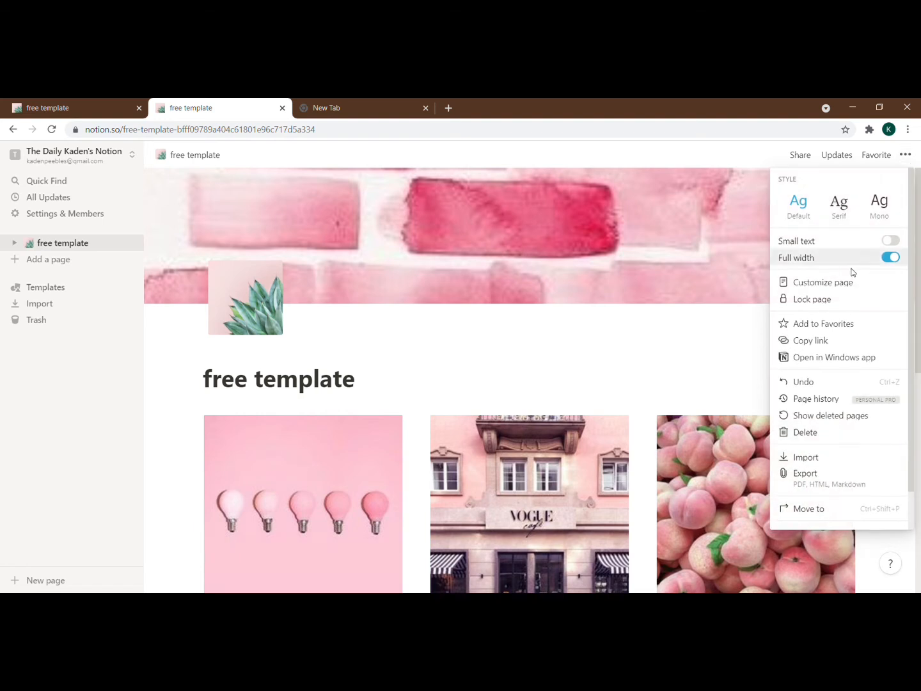
left_click(838, 206)
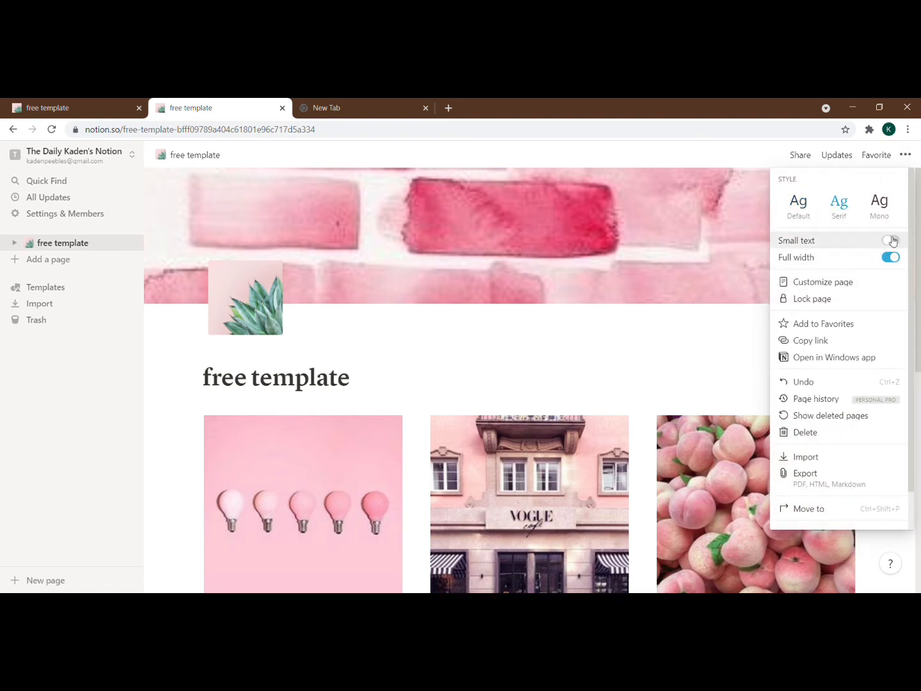
left_click(881, 204)
left_click(798, 204)
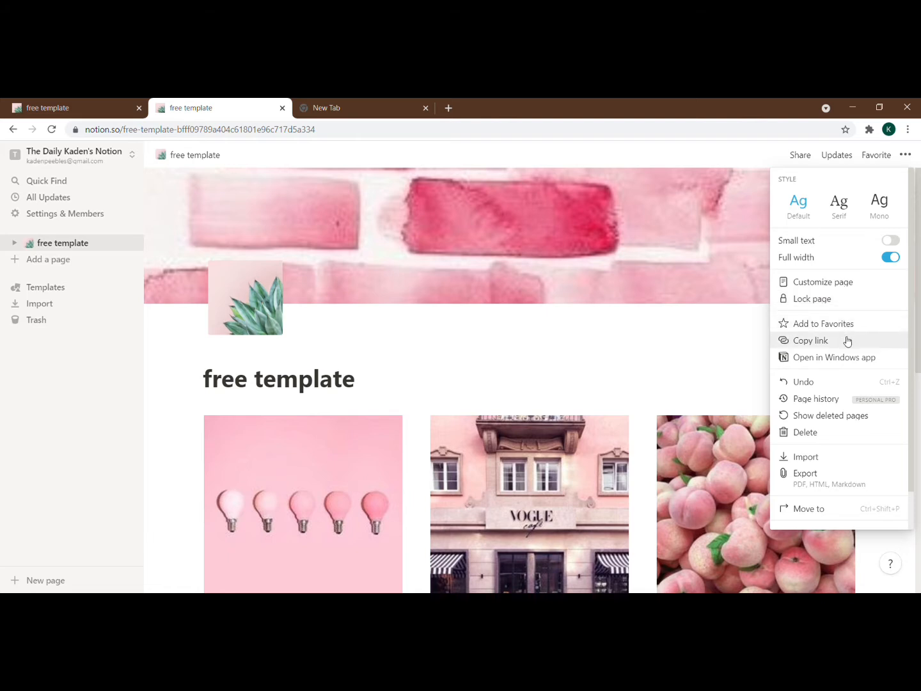
scroll(848, 346, "down", 1)
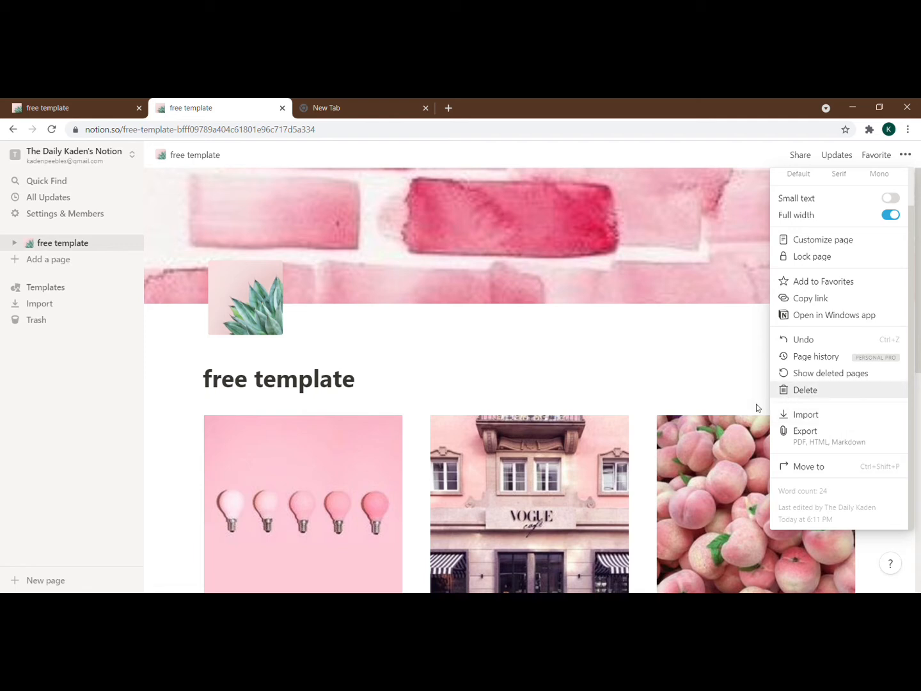
left_click(524, 359)
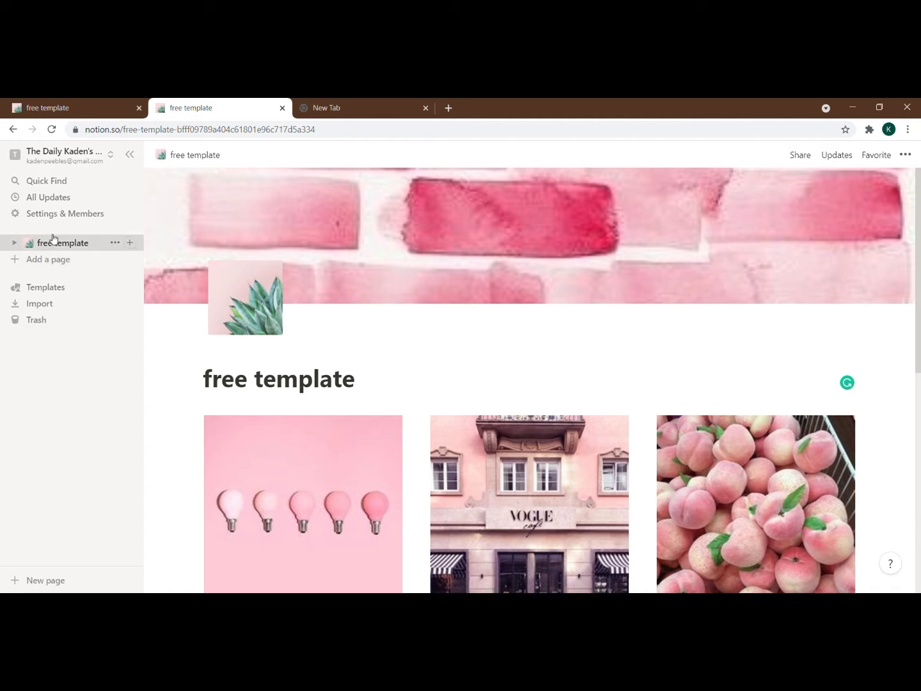
- Add a new untitled top-level page to the workspace and return to the free template page
scroll(301, 383, "down", 4)
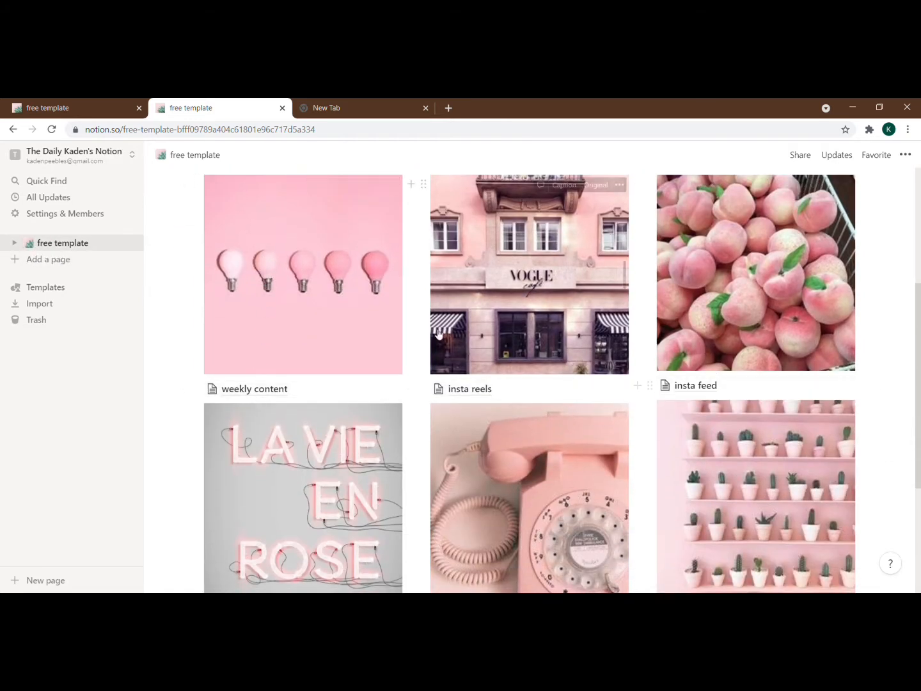
scroll(350, 355, "down", 1)
scroll(351, 354, "down", 3)
scroll(351, 355, "up", 5)
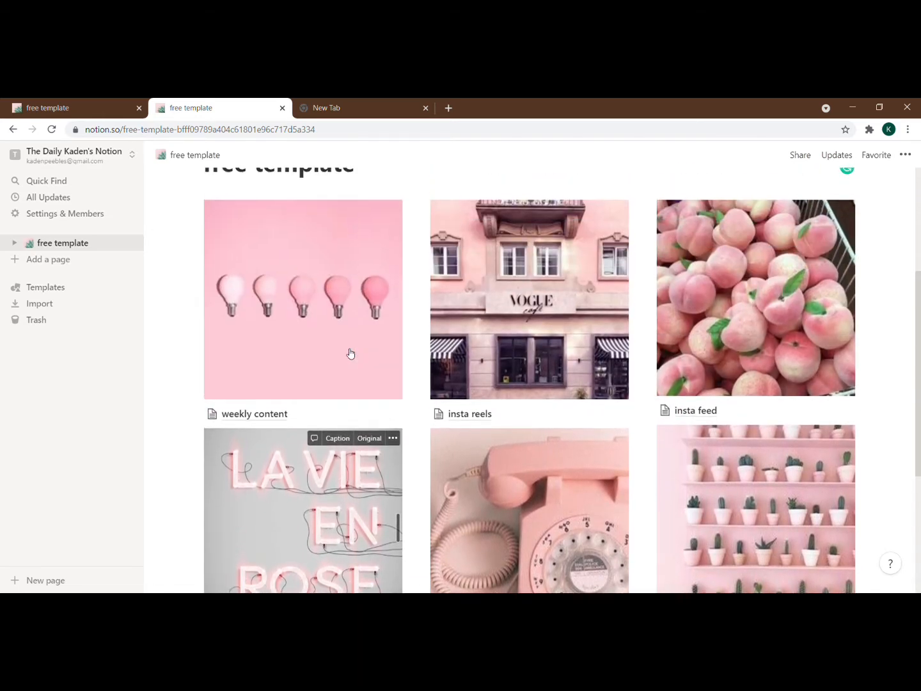
left_click(40, 259)
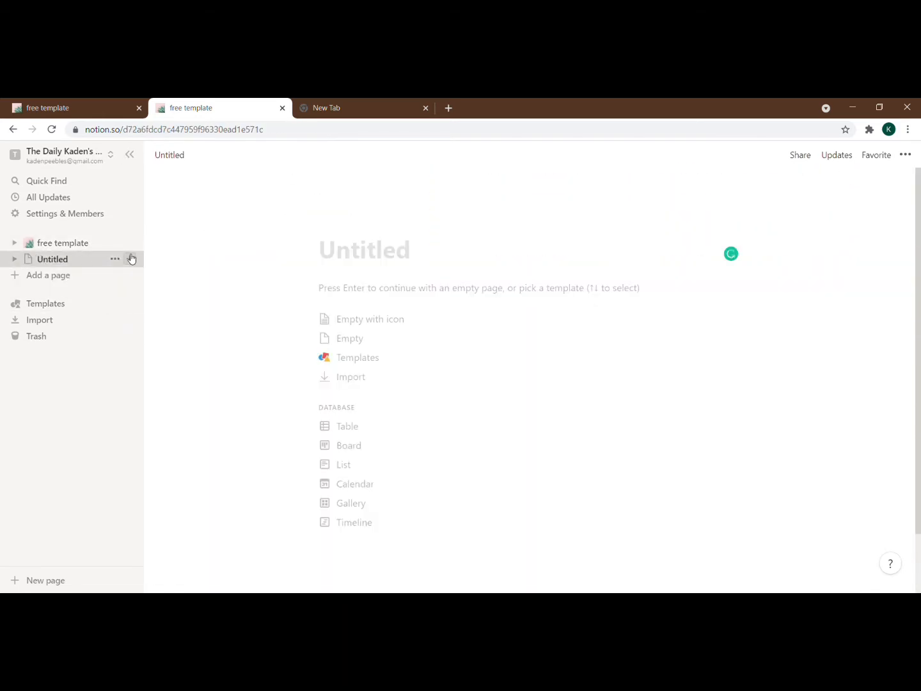
left_click(85, 247)
- Move the weekly content page out to the top level of the workspace and back beneath the light bulb picture
scroll(288, 314, "down", 4)
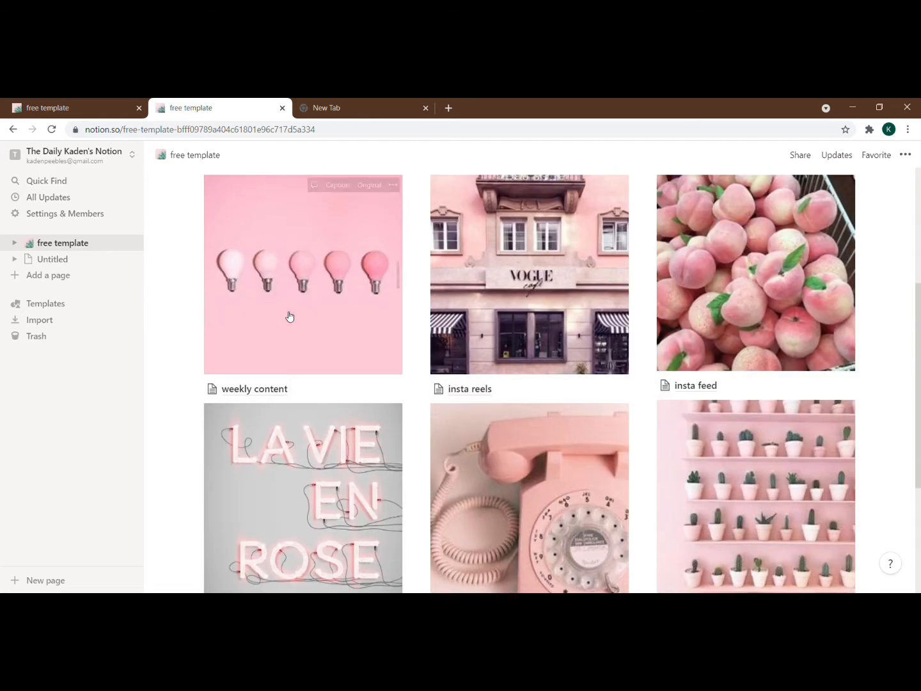
left_click_drag(240, 388, 56, 270)
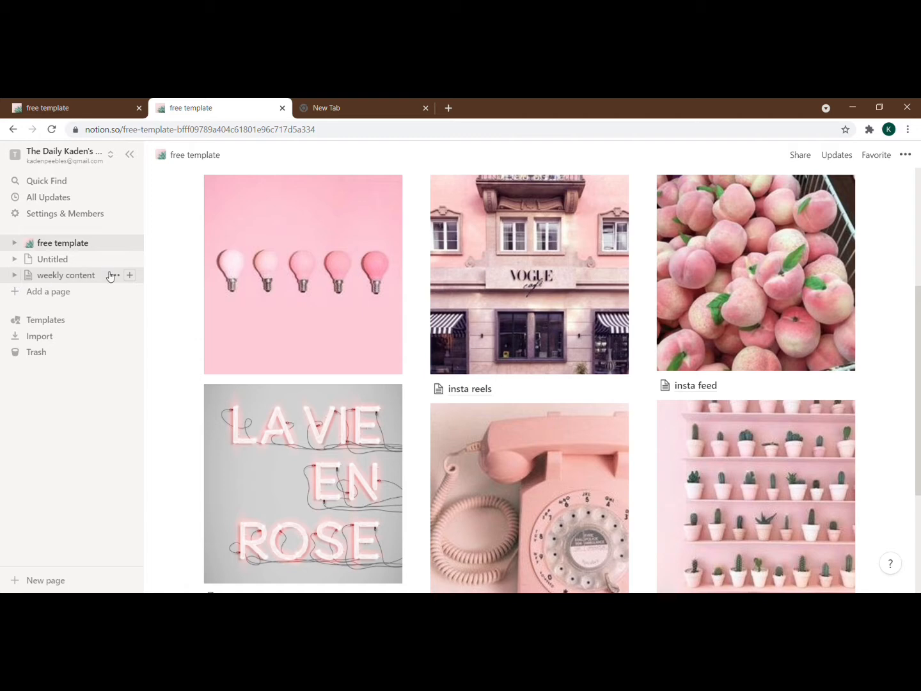
left_click_drag(110, 277, 90, 244)
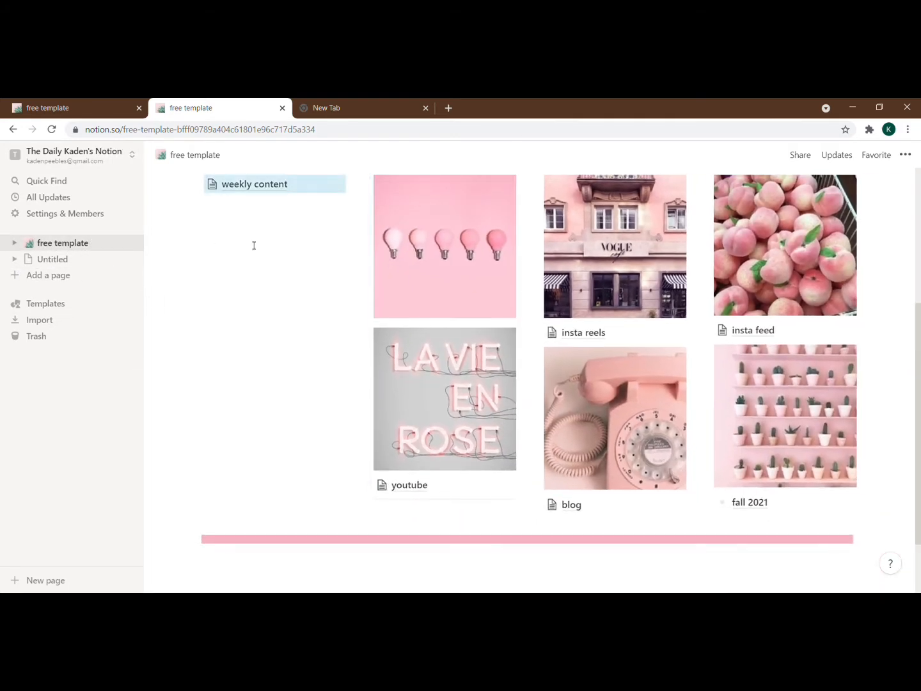
left_click_drag(198, 185, 412, 339)
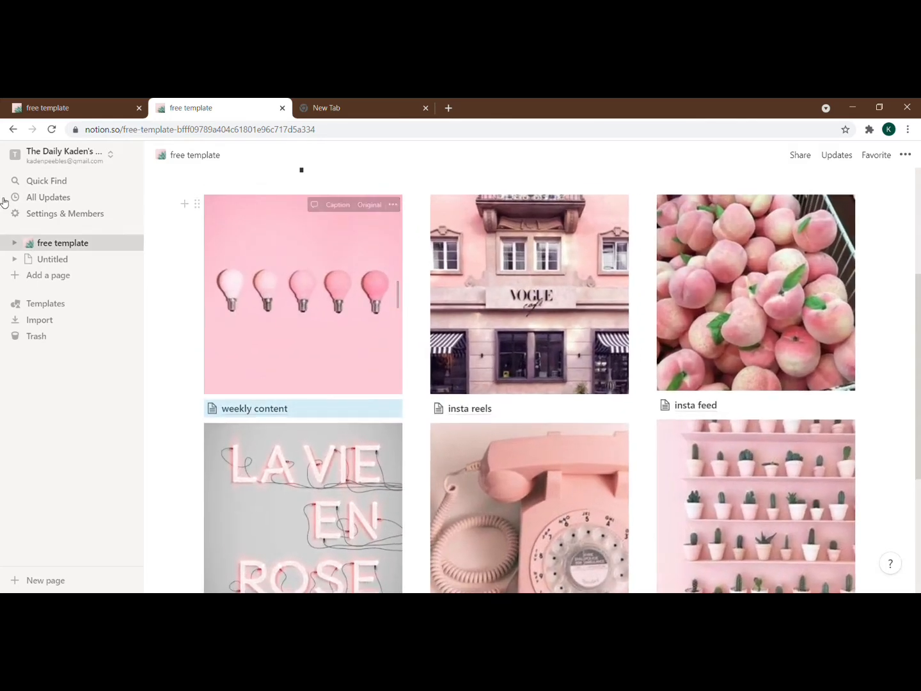
- Nest the untitled page inside free template and delete its link below the pink divider
left_click(57, 259)
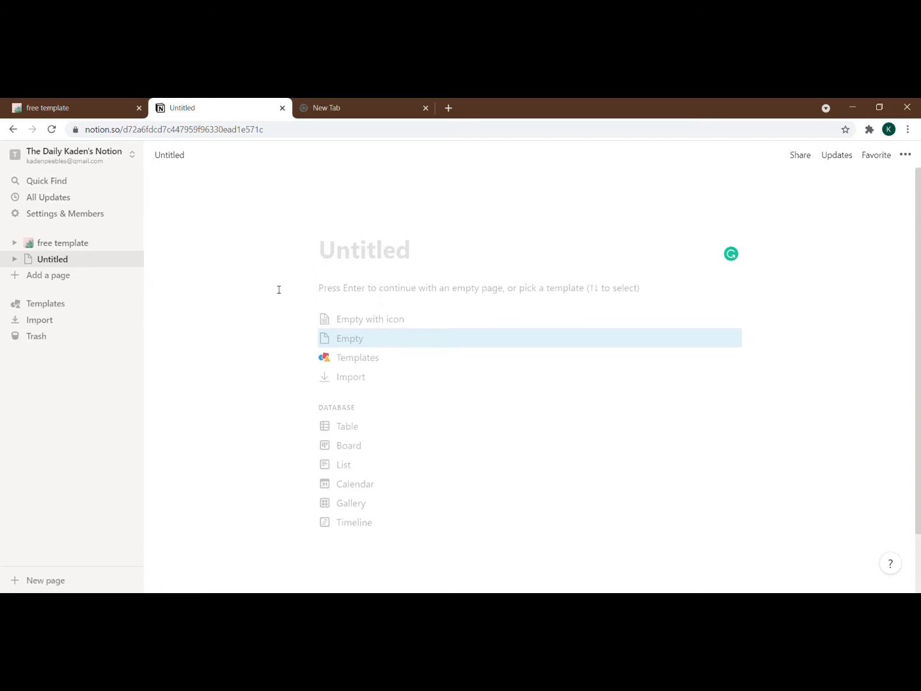
left_click_drag(53, 260, 58, 242)
left_click(57, 242)
scroll(317, 258, "down", 10)
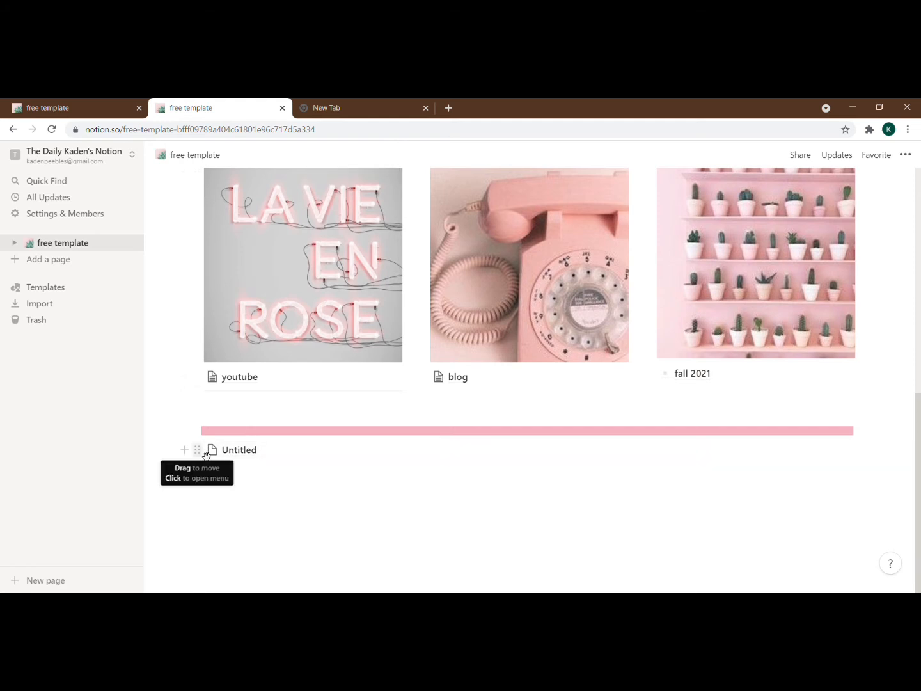
left_click(198, 450)
key("Delete")
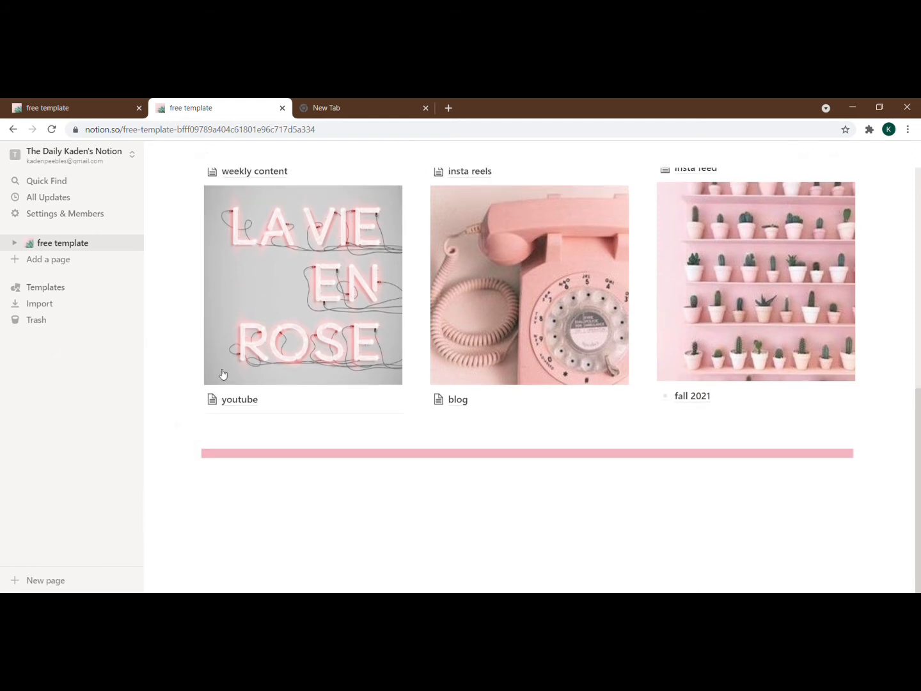
- Insert an empty text line between the page title and the pictures
scroll(222, 373, "up", 8)
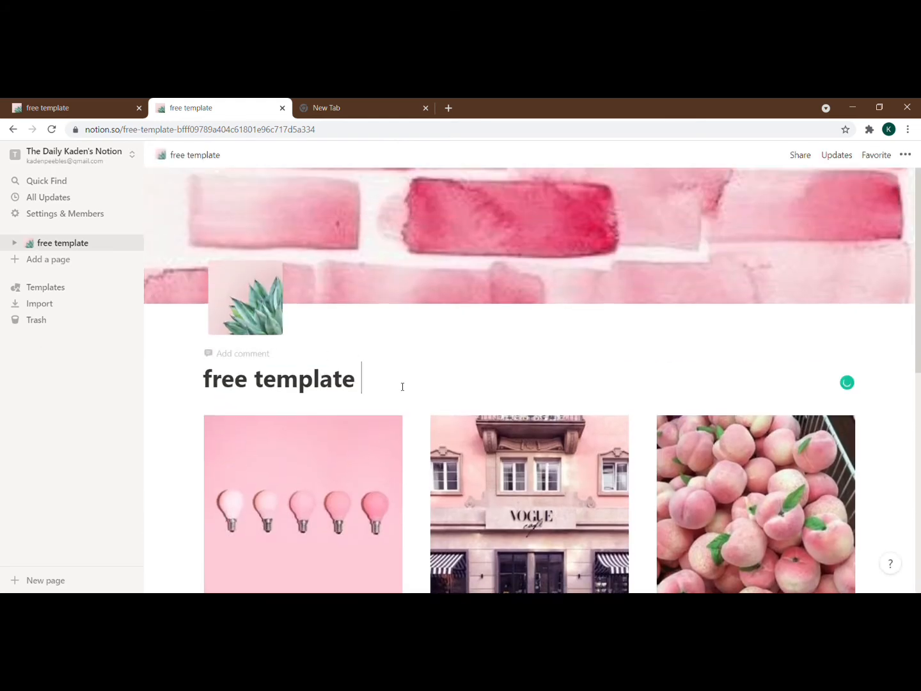
left_click(403, 388)
key("Return")
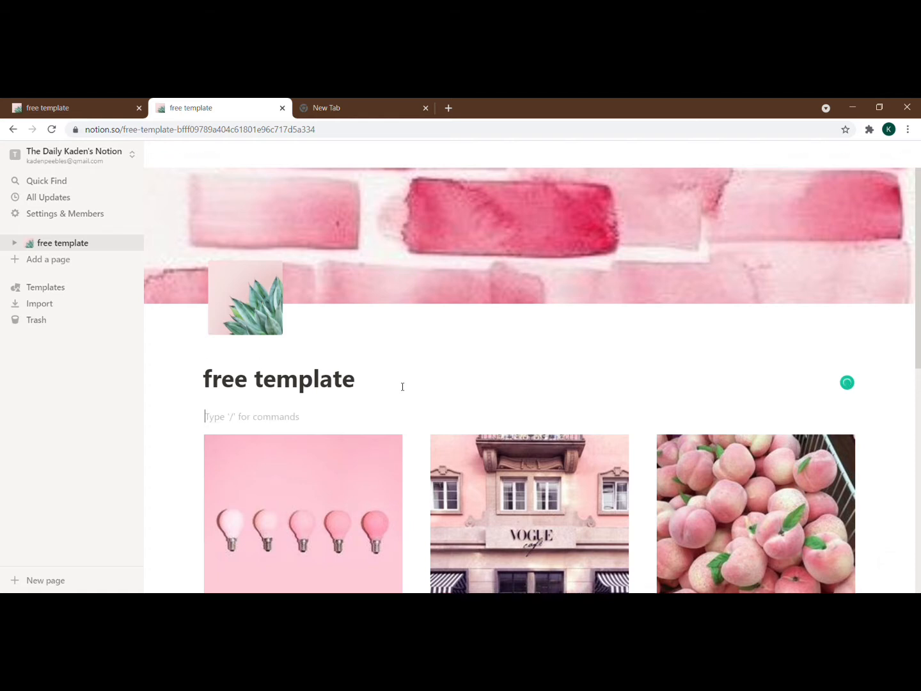
- Browse the block types available for the empty line, from basic blocks to inline mentions, and leave the line empty
type("/")
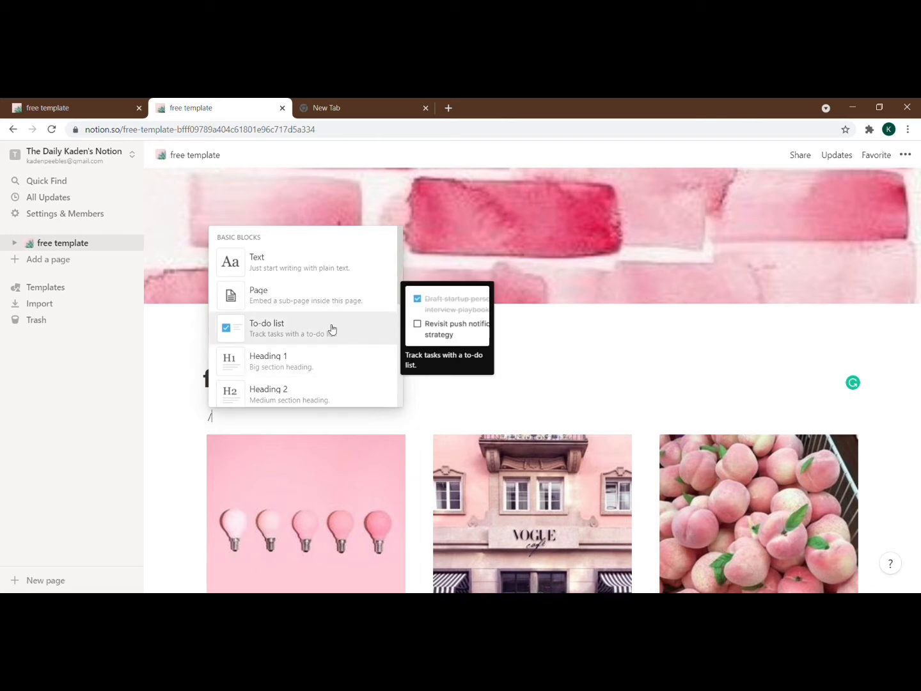
scroll(331, 330, "down", 2)
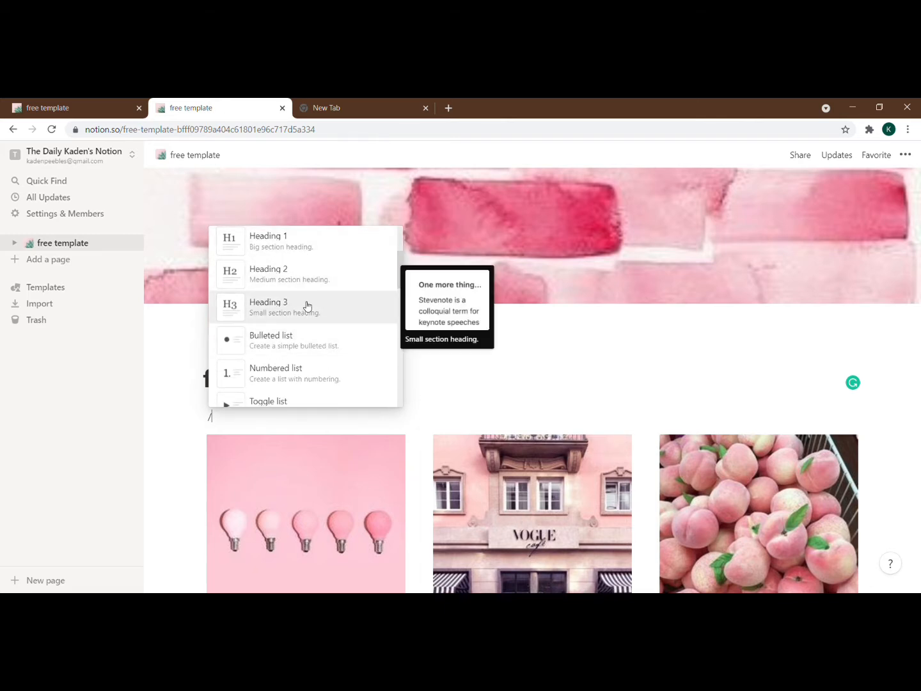
scroll(307, 306, "down", 2)
scroll(307, 305, "up", 2)
scroll(311, 323, "down", 1)
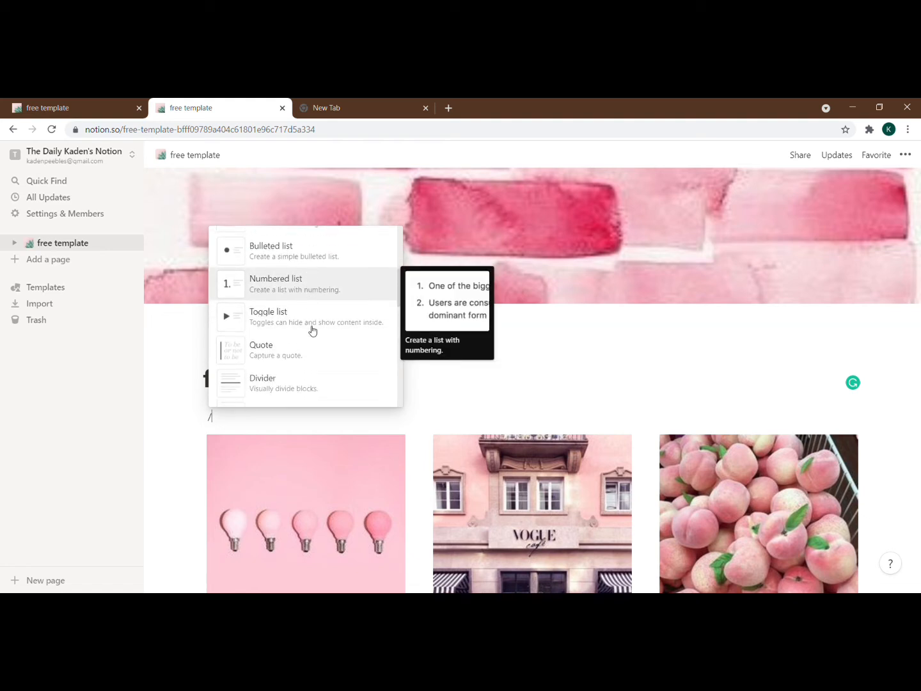
scroll(308, 320, "down", 1)
scroll(305, 320, "down", 3)
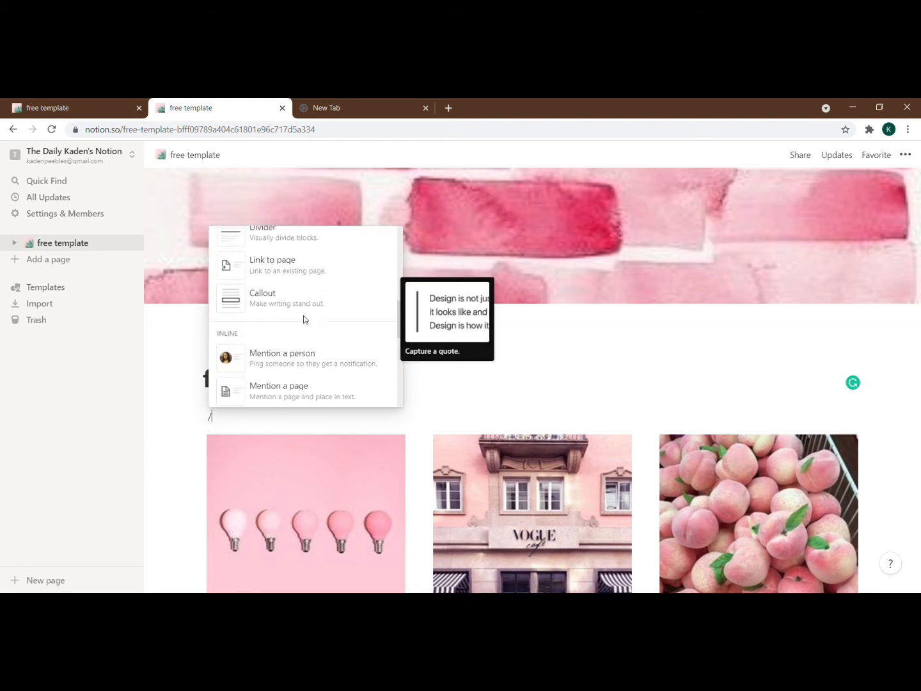
scroll(305, 317, "up", 4)
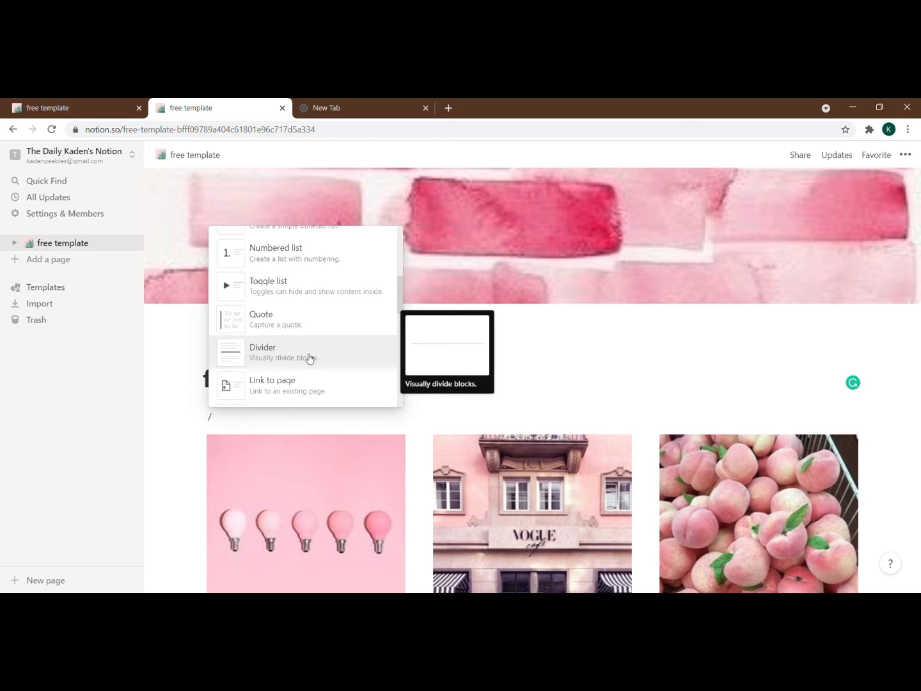
scroll(308, 360, "down", 2)
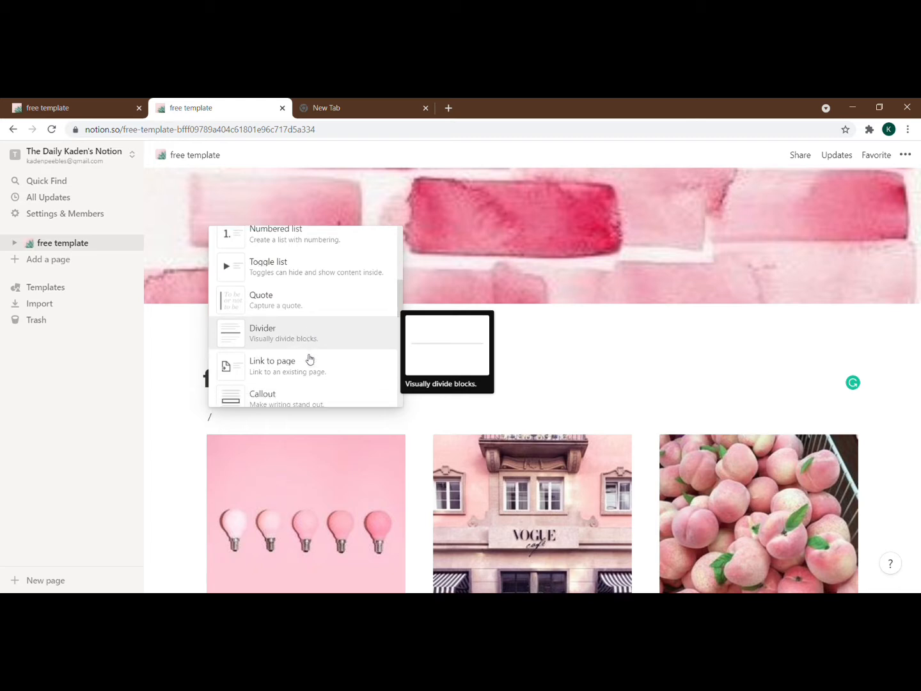
left_click(480, 403)
key("BackSpace")
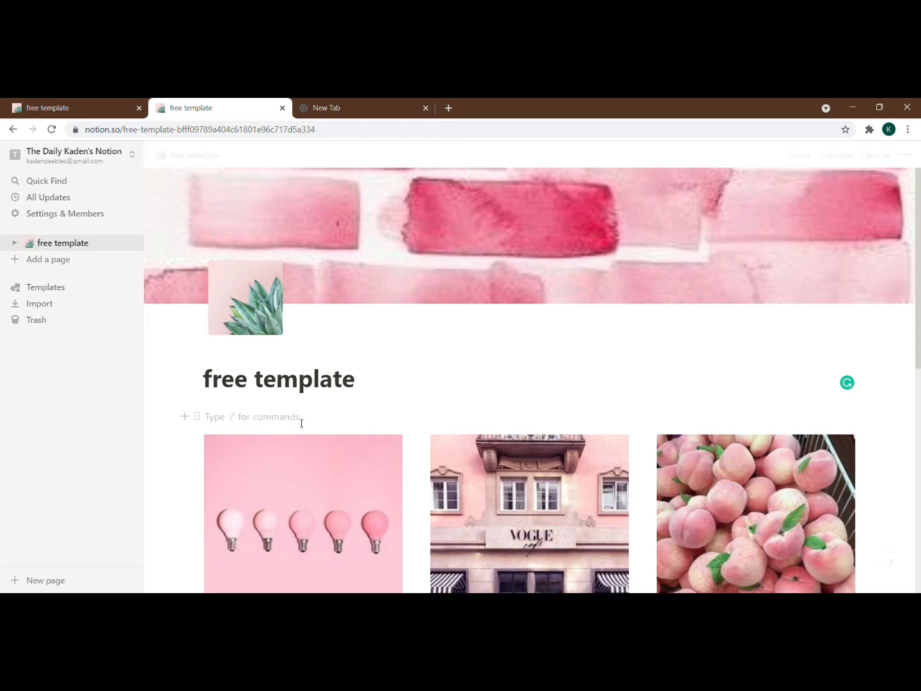
- Open the fall 2021 page linked beneath the cactus shelf picture
scroll(332, 377, "down", 4)
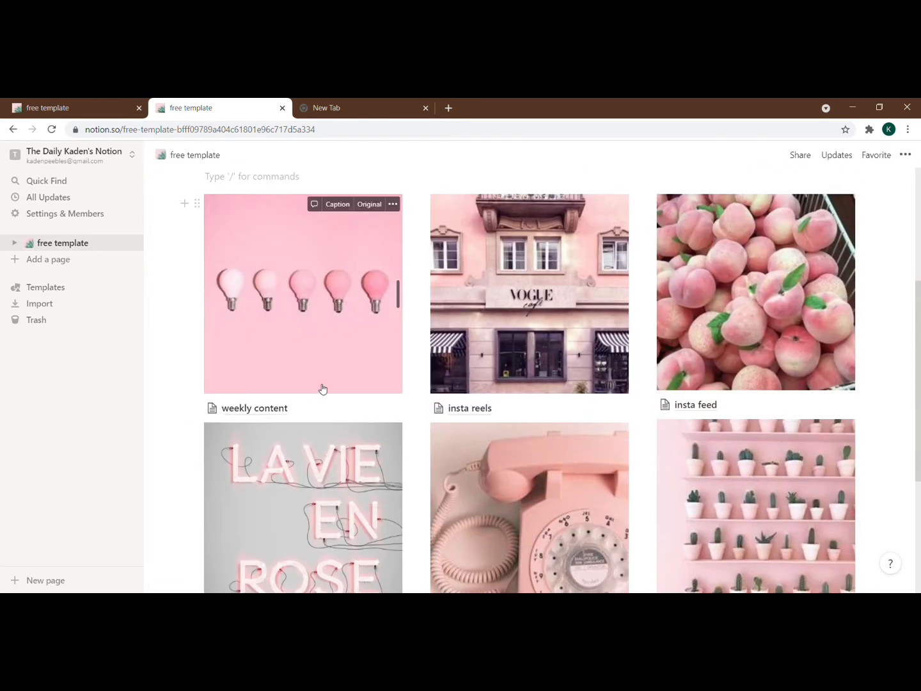
scroll(323, 389, "down", 4)
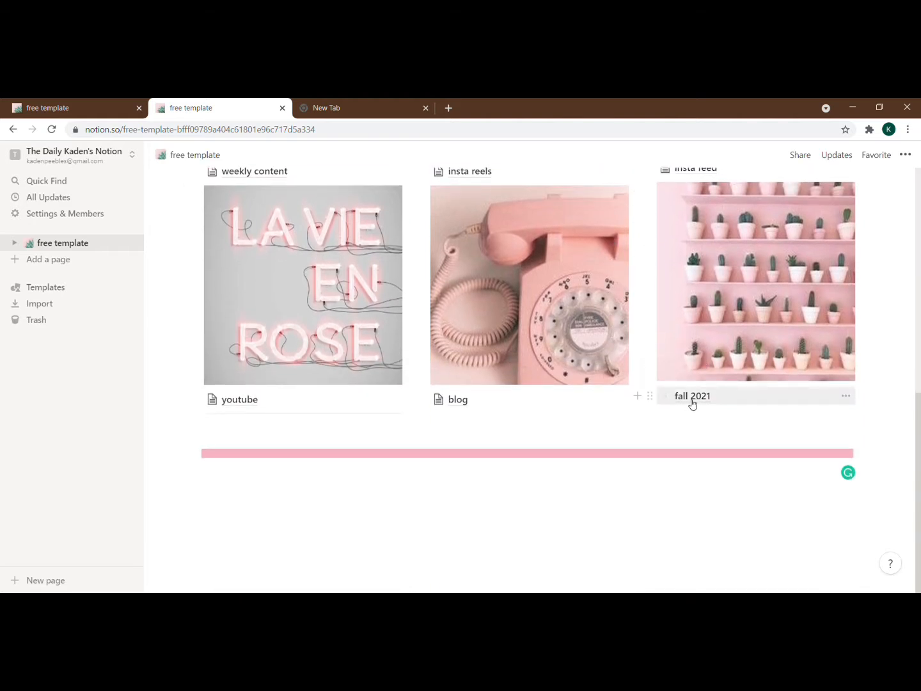
left_click(693, 398)
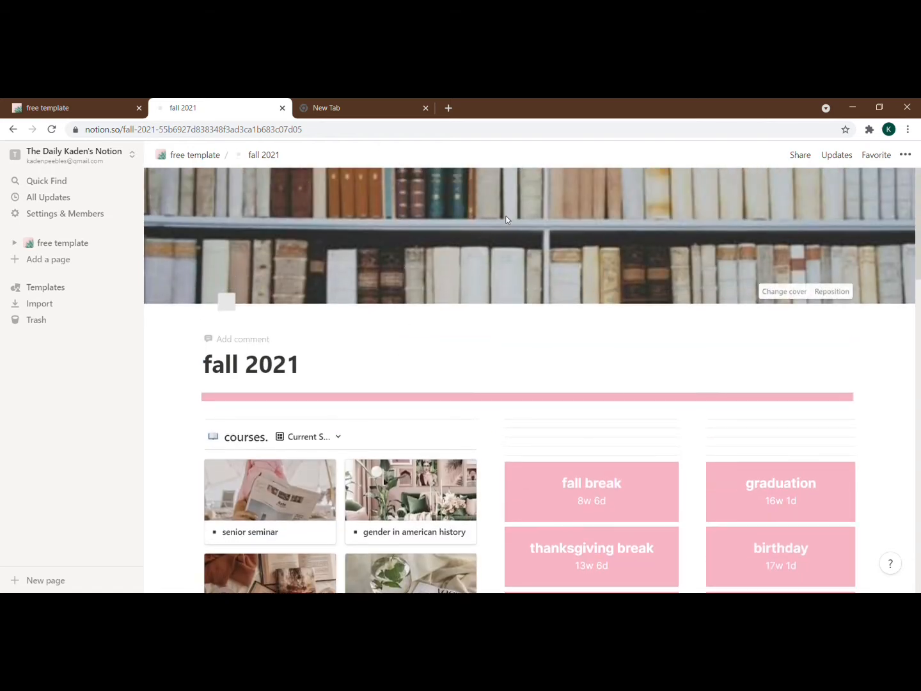
- Examine the fall 2021 page's title, courses gallery and countdown widgets
scroll(505, 219, "down", 1)
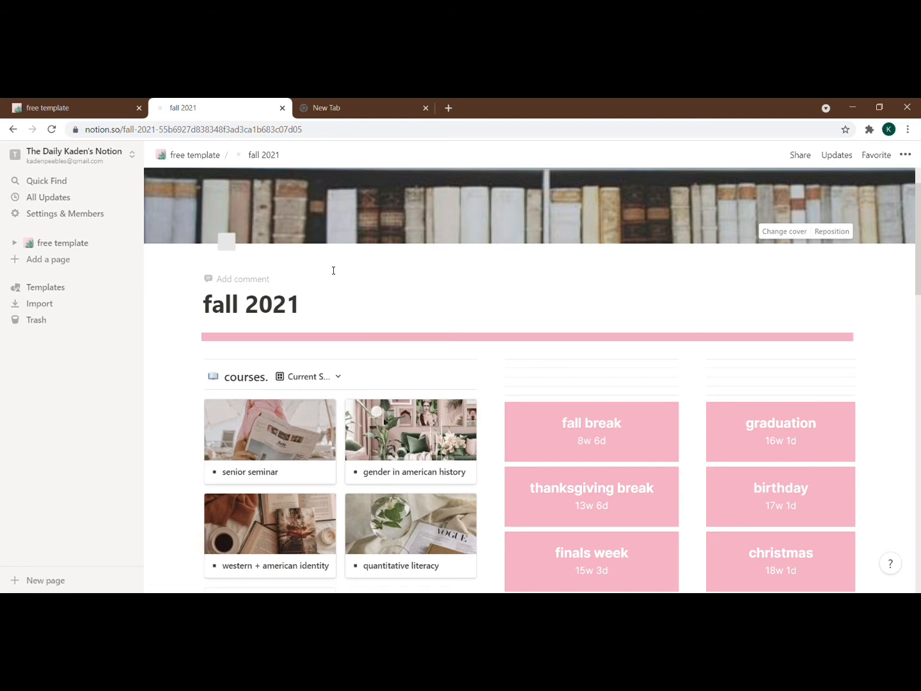
double_click(273, 305)
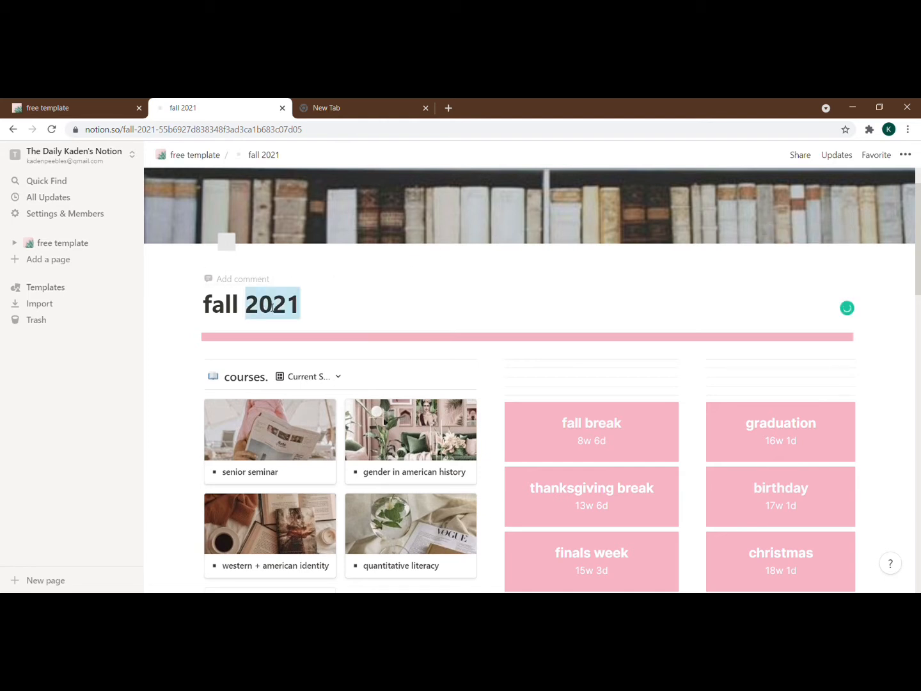
left_click(274, 309)
triple_click(274, 309)
left_click(346, 310)
scroll(347, 310, "down", 3)
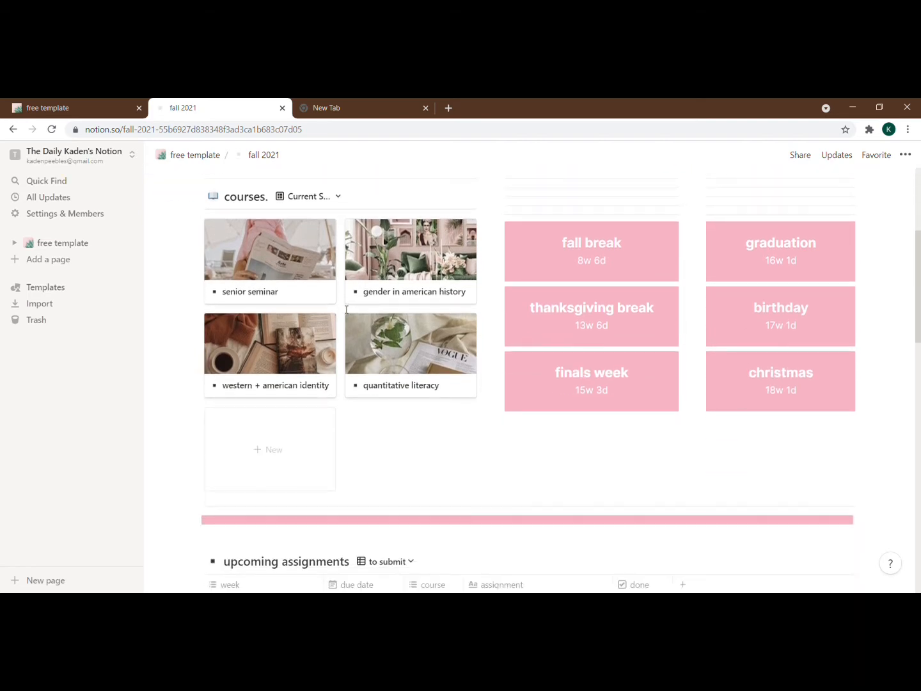
scroll(346, 310, "up", 2)
scroll(347, 310, "down", 2)
scroll(346, 310, "up", 1)
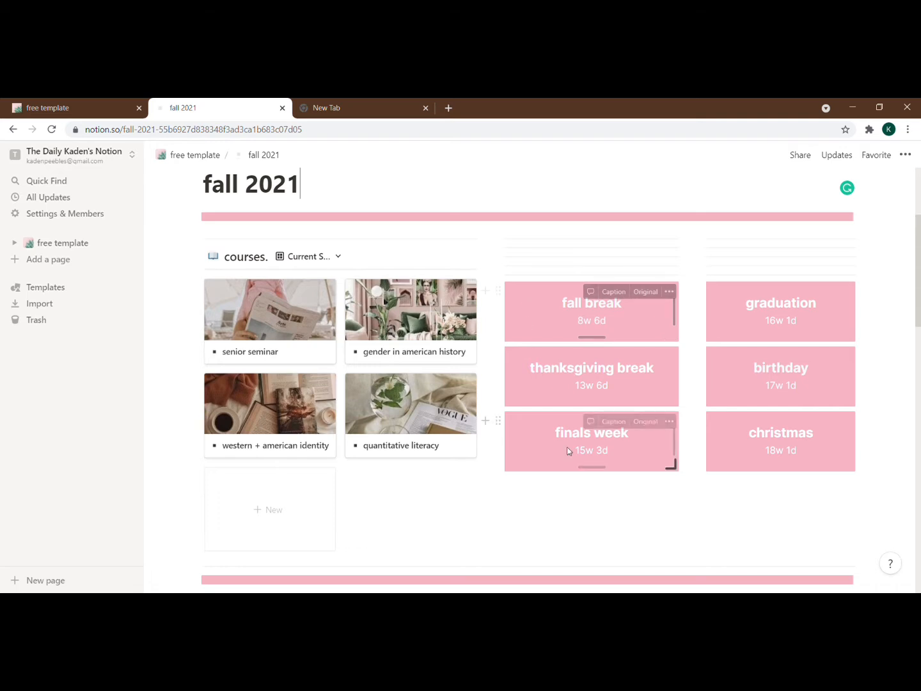
- Switch to the empty browser tab, load indify.co and view the saved countdown widgets
left_click(379, 105)
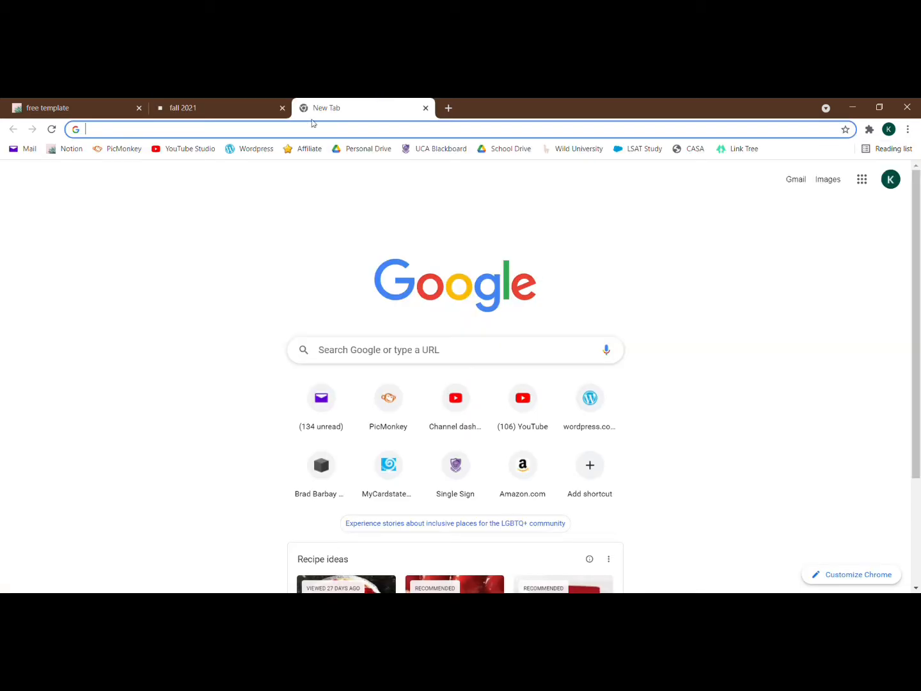
type("indify.co")
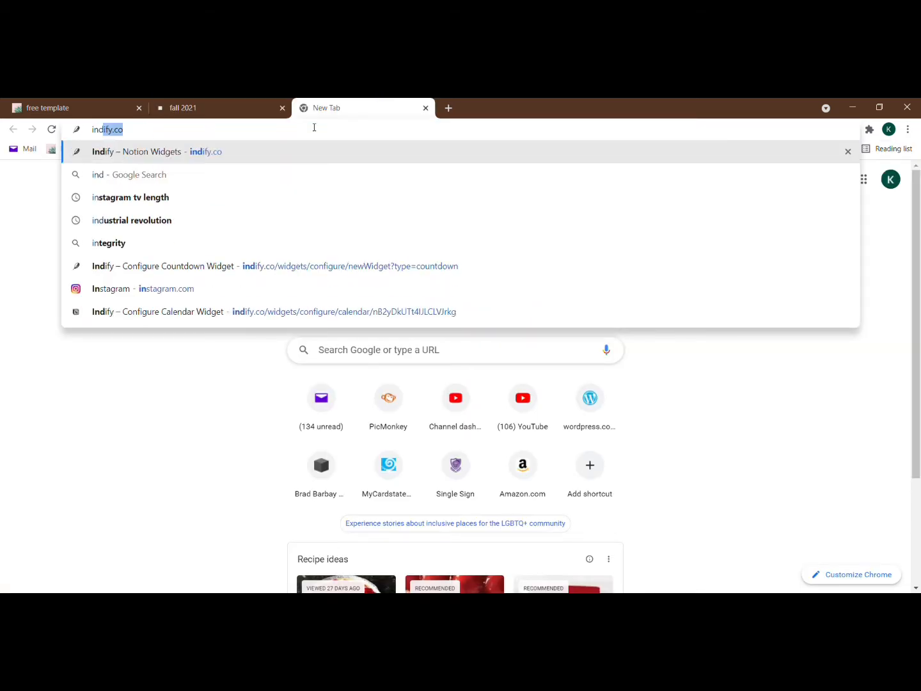
key("Return")
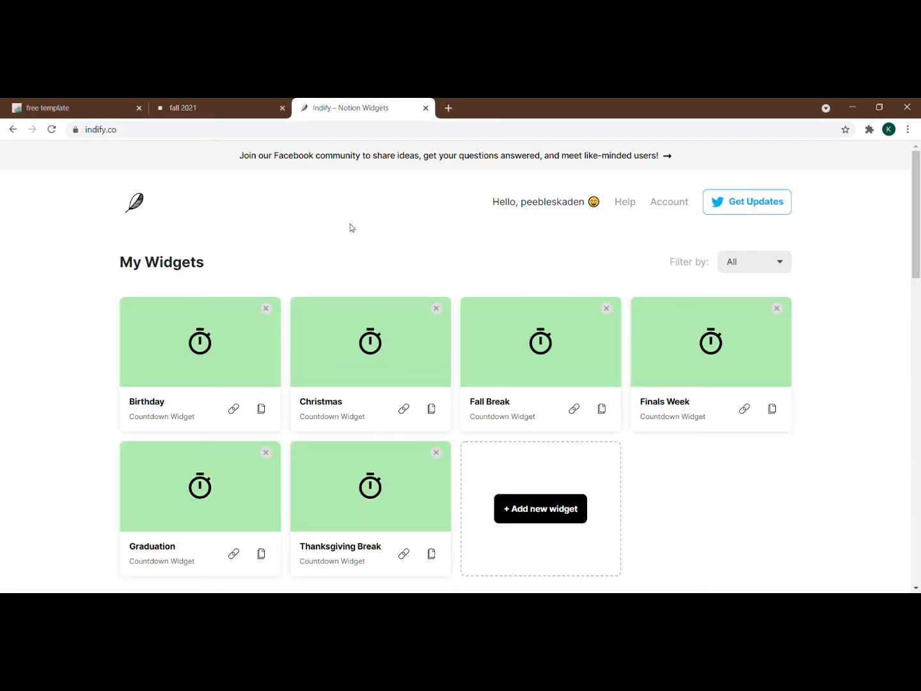
scroll(387, 226, "down", 1)
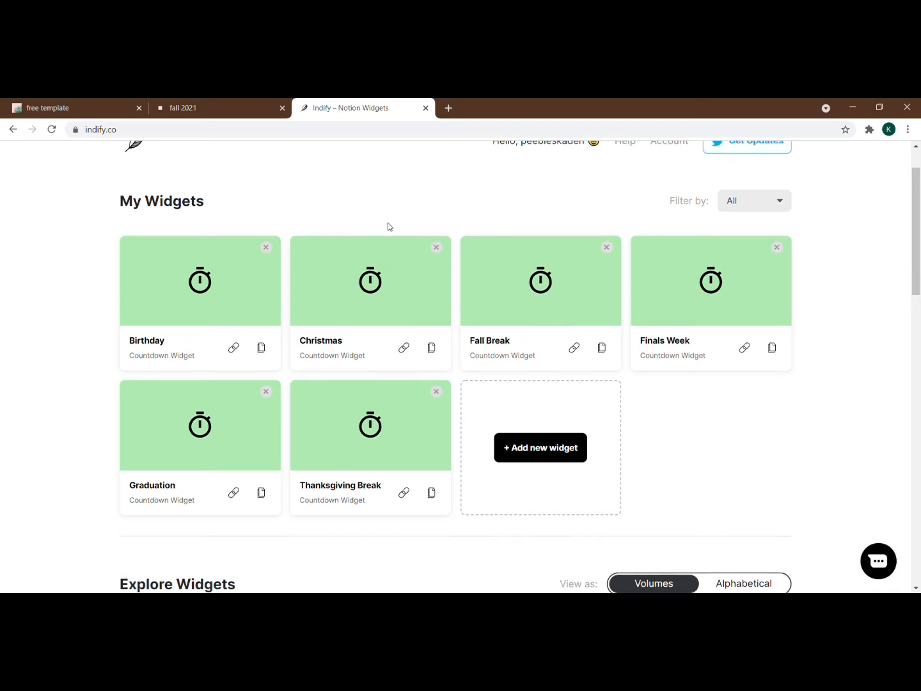
- Look through Indify's Volume 1 and Volume 2 widgets and compare them with the countdown widgets on the fall 2021 page
scroll(388, 225, "down", 3)
scroll(388, 226, "down", 2)
scroll(388, 225, "down", 2)
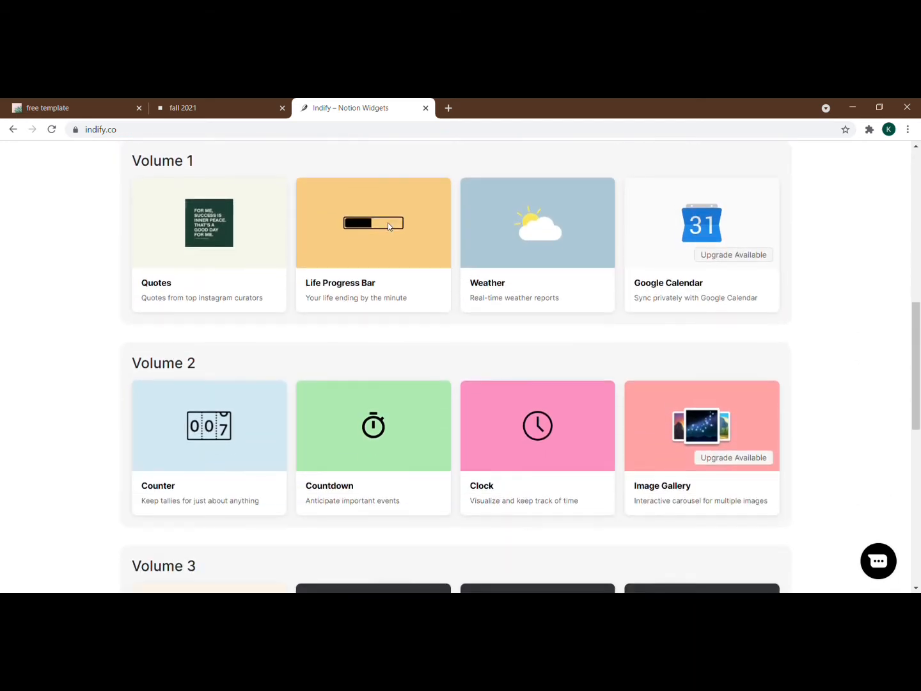
left_click(193, 108)
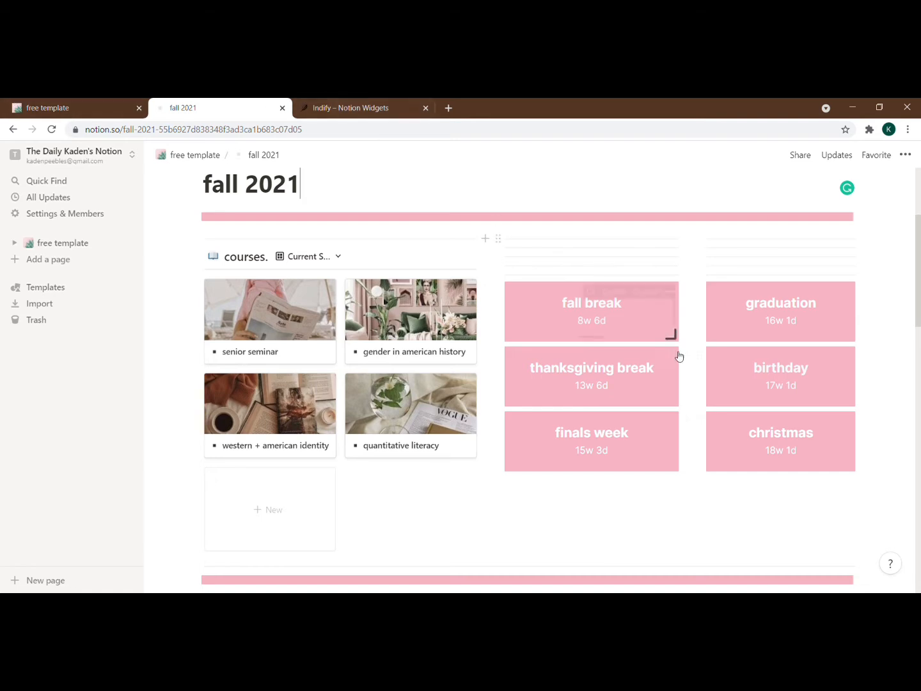
left_click(383, 103)
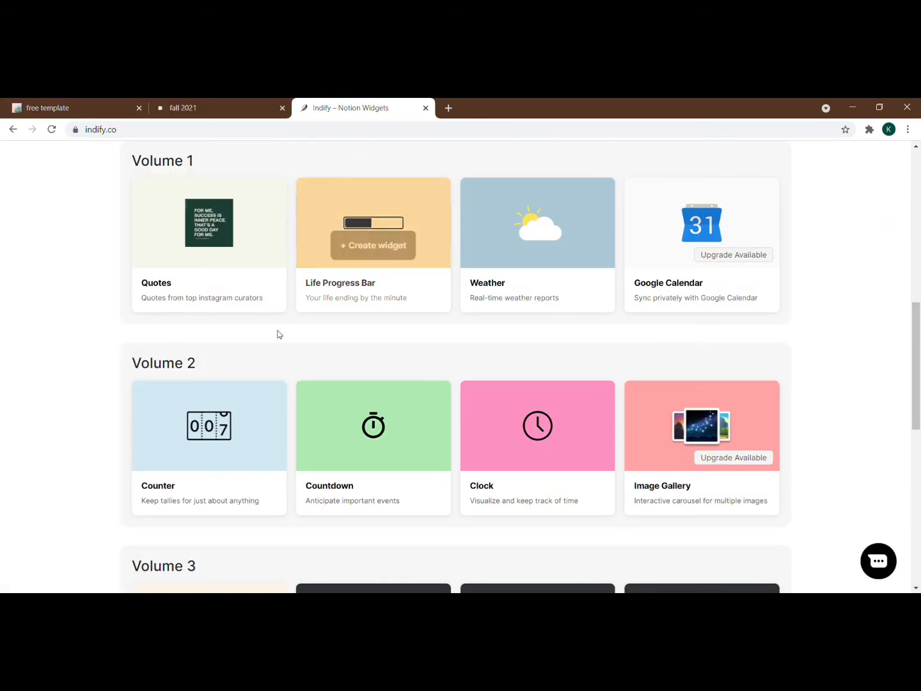
left_click(196, 104)
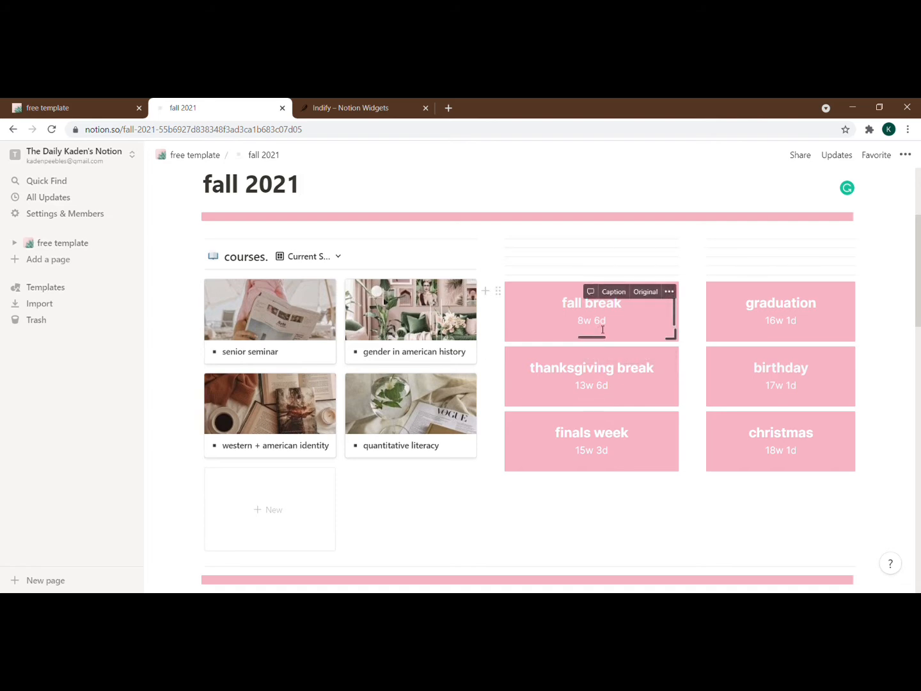
left_click(314, 104)
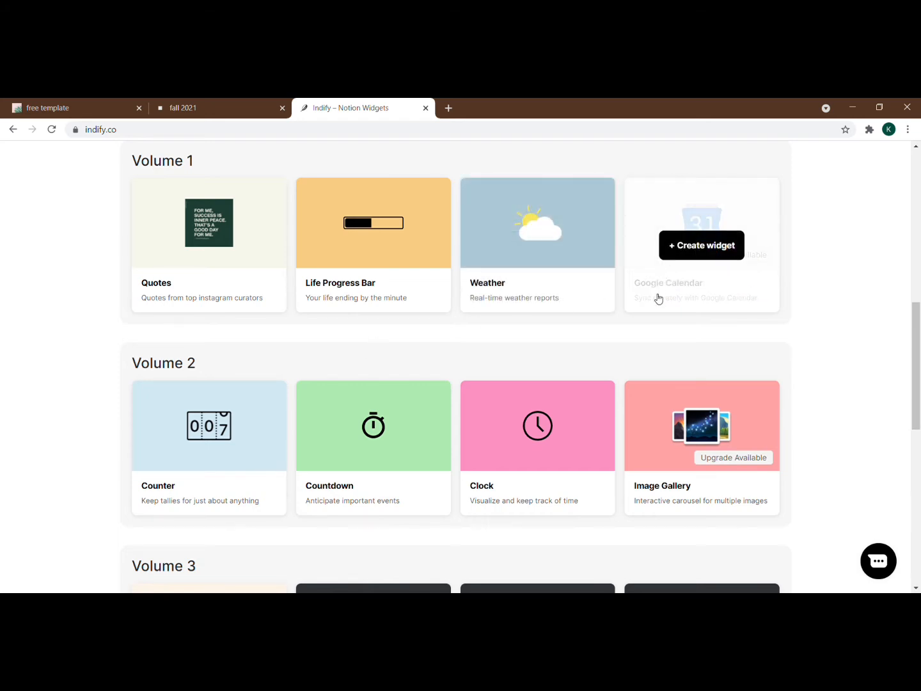
- Examine the available widget types in Volumes 1 to 3, including weather, Google Calendar, counter and clock
mouse_move(736, 288)
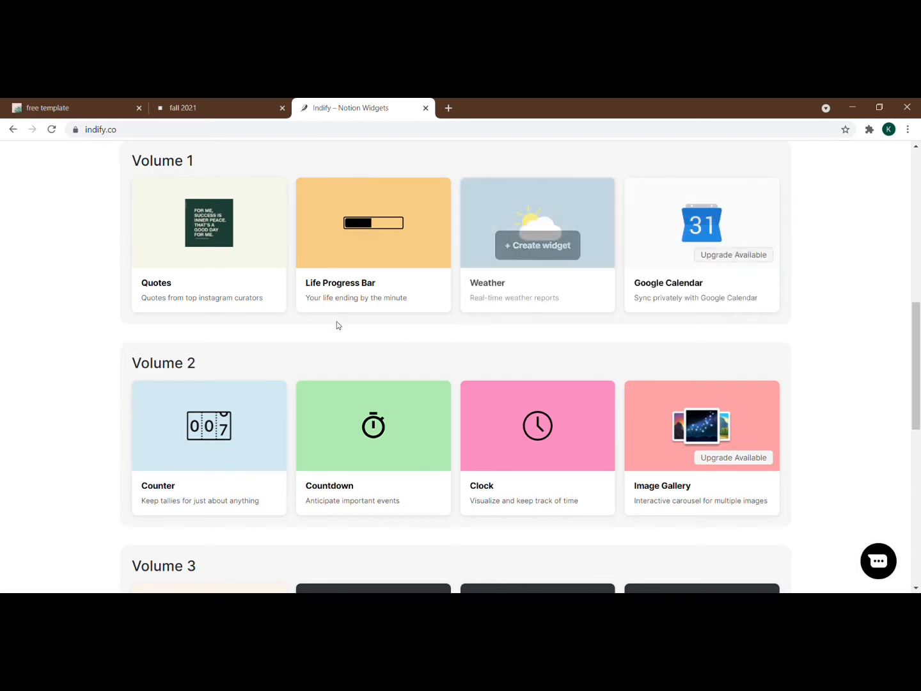
scroll(528, 288, "down", 1)
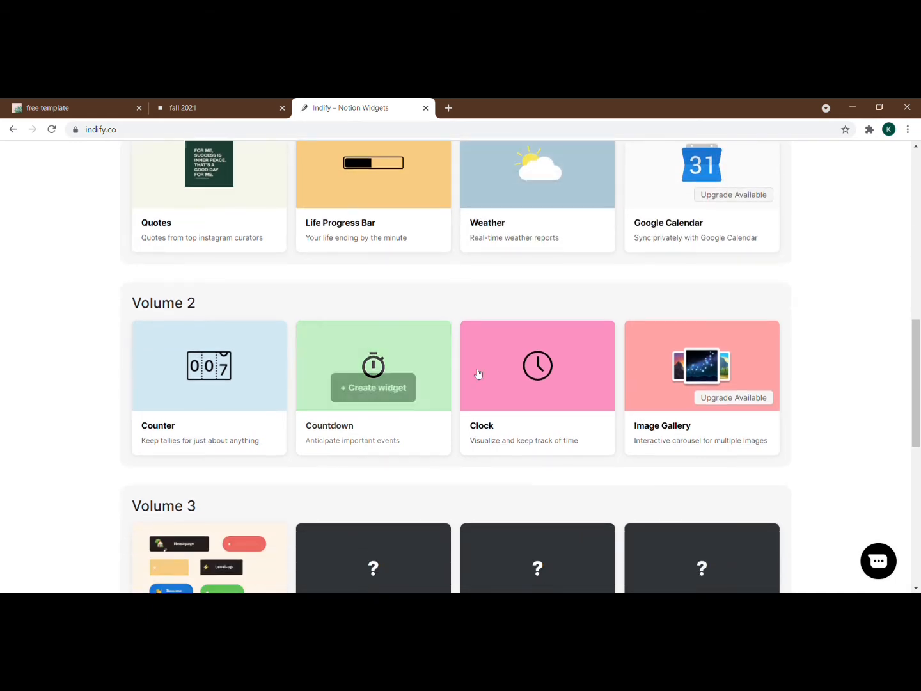
scroll(512, 370, "down", 1)
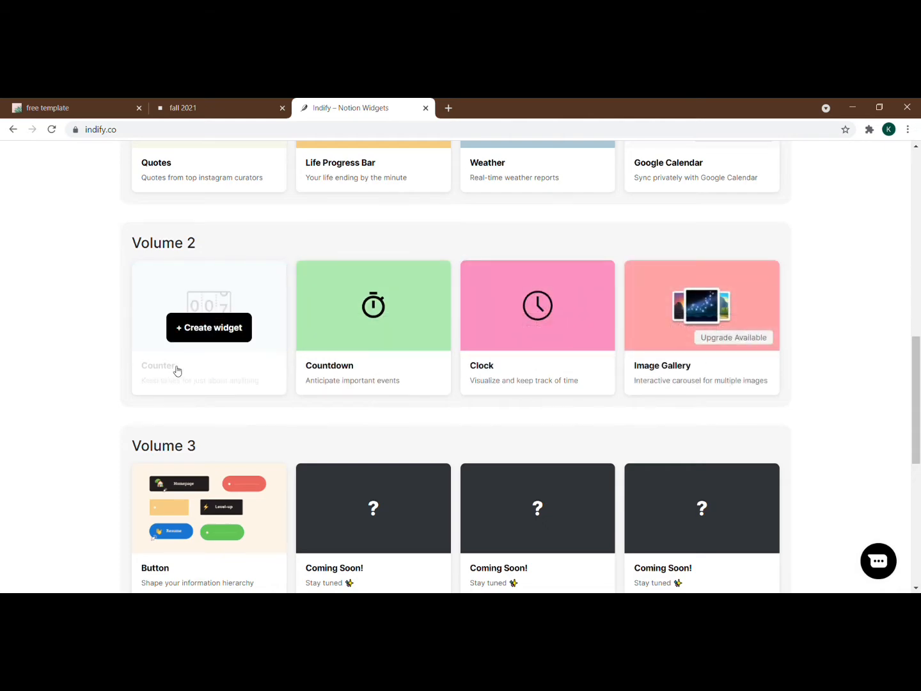
scroll(193, 366, "down", 3)
scroll(191, 365, "up", 4)
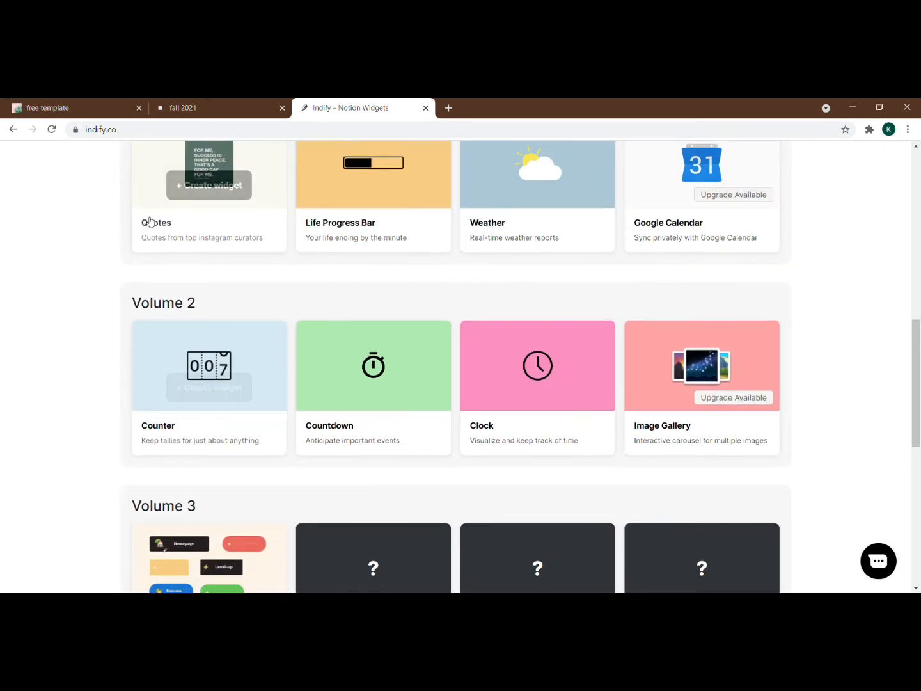
scroll(173, 230, "up", 8)
- Switch to the fall 2021 page and review its courses gallery and countdown widgets alongside Indify
left_click(232, 105)
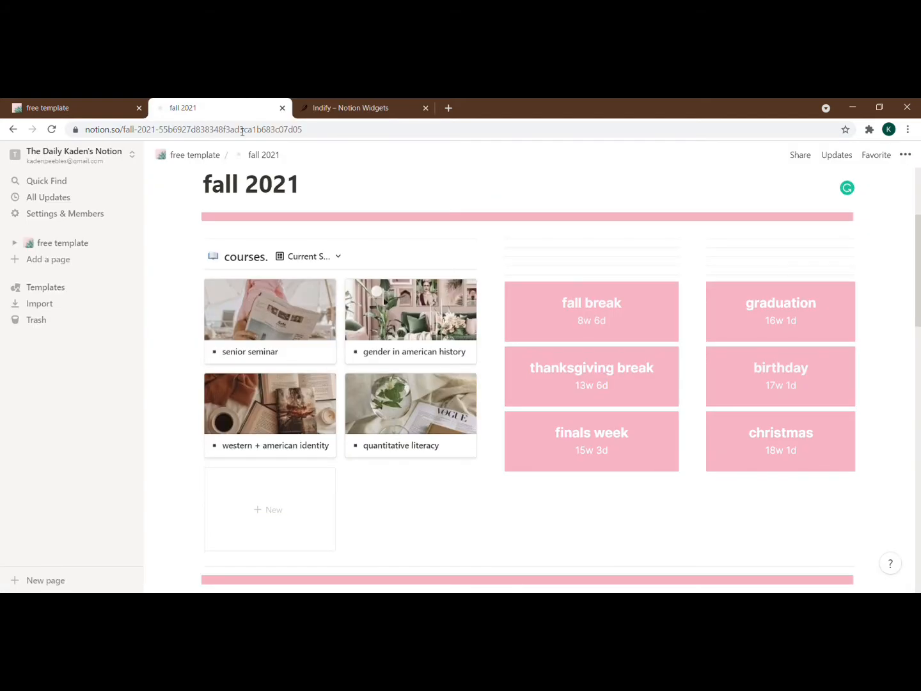
left_click(348, 106)
left_click(192, 102)
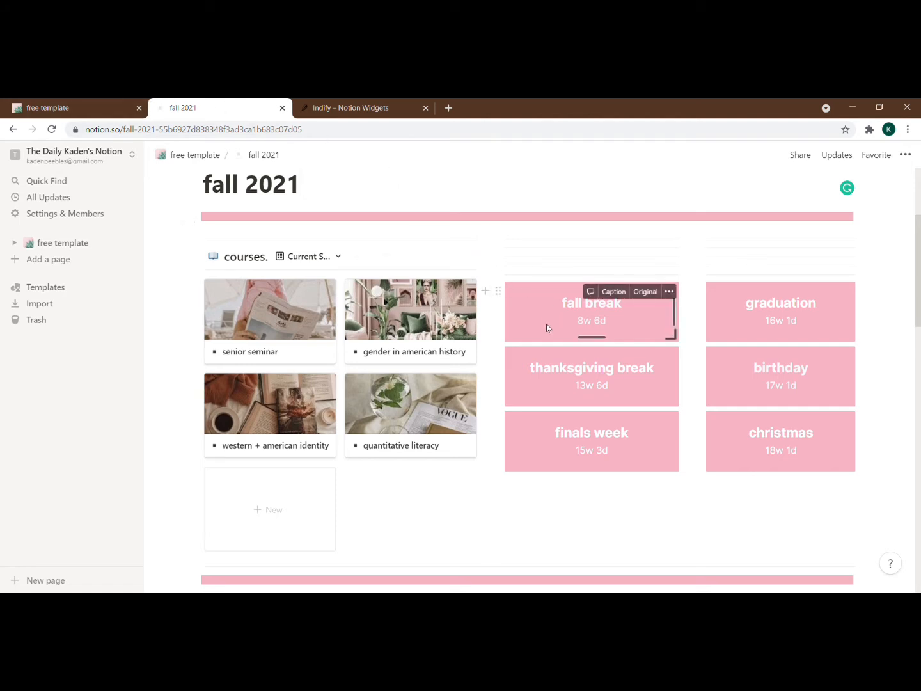
left_click(373, 220)
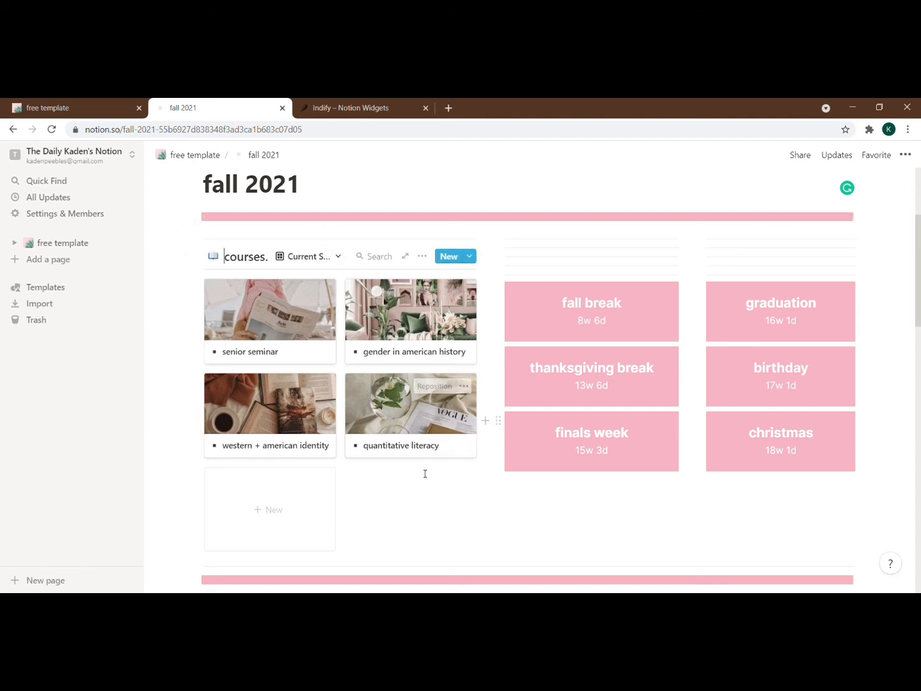
scroll(426, 473, "down", 3)
scroll(406, 448, "up", 5)
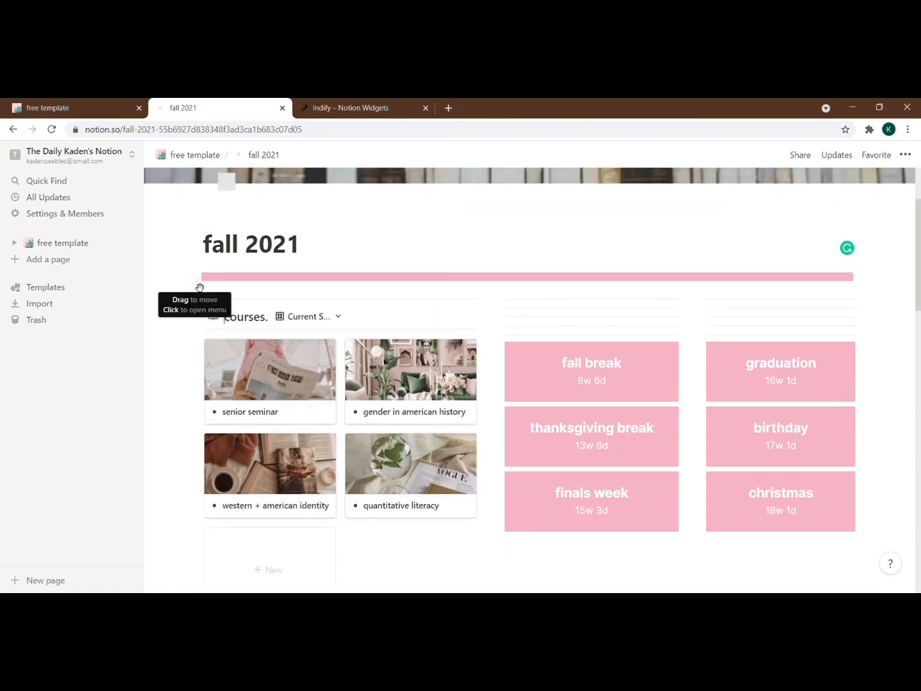
scroll(285, 304, "down", 2)
scroll(288, 308, "down", 2)
scroll(295, 314, "up", 4)
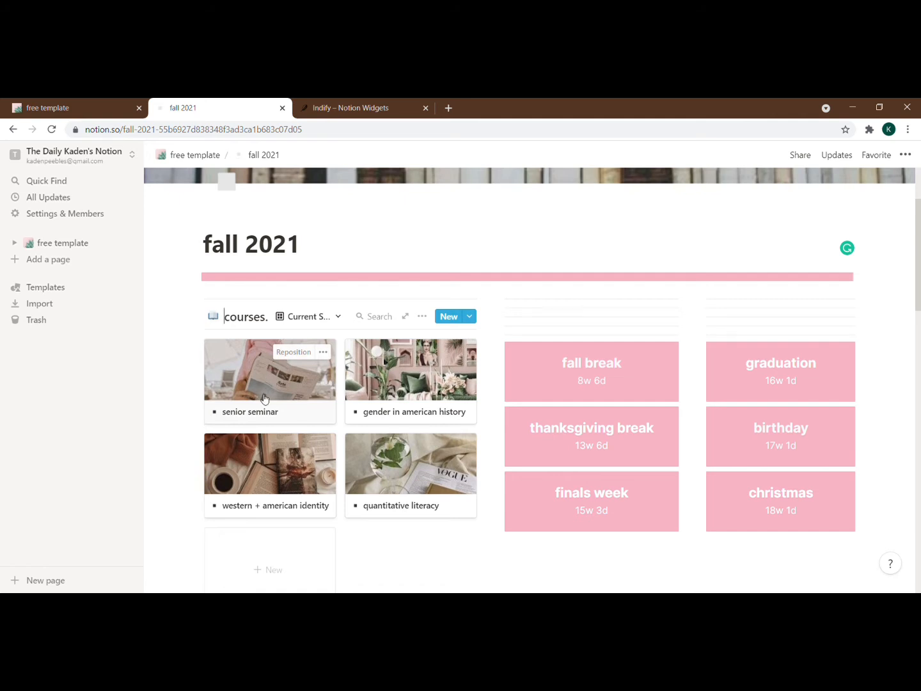
- Open the senior seminar course page and examine its cover options and its Professor, CRN, Schedule and Location properties
left_click(263, 384)
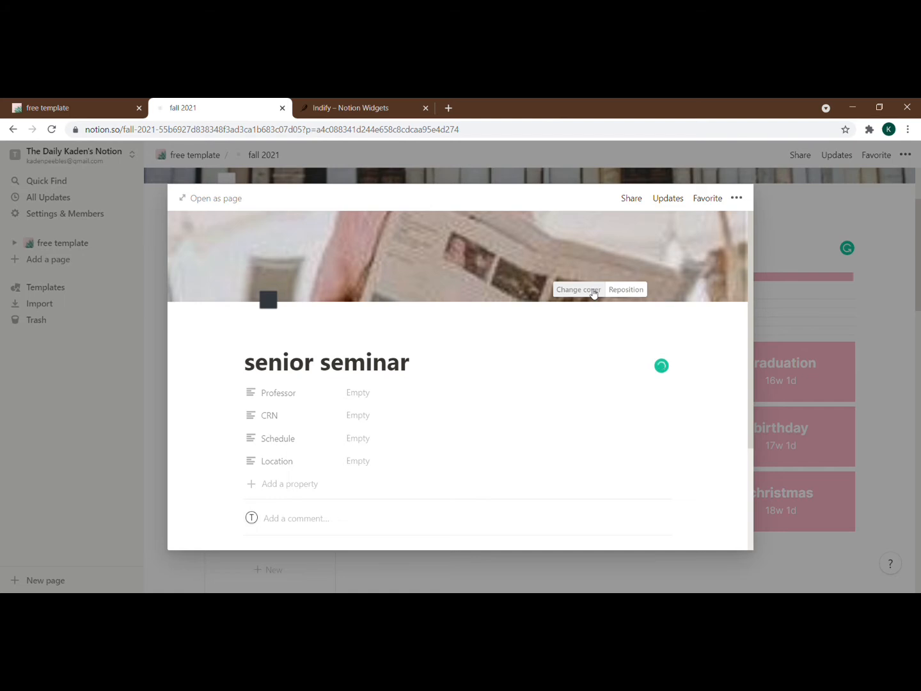
left_click(155, 380)
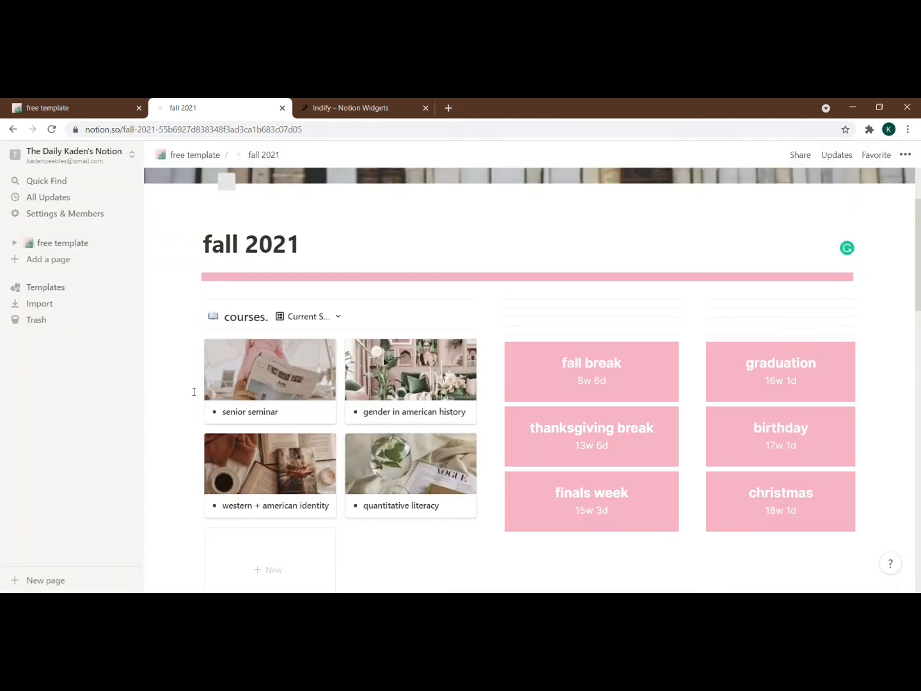
left_click(272, 415)
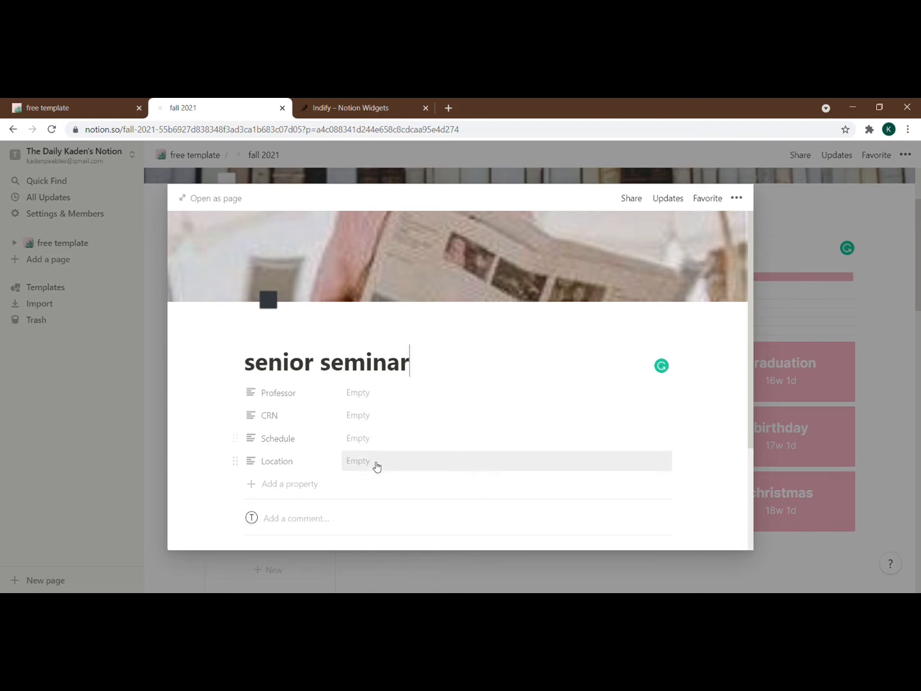
scroll(378, 467, "down", 3)
- Insert an Embed block under Syllabus & Resources, view its file upload option without choosing a file, and close the course page
left_click(319, 489)
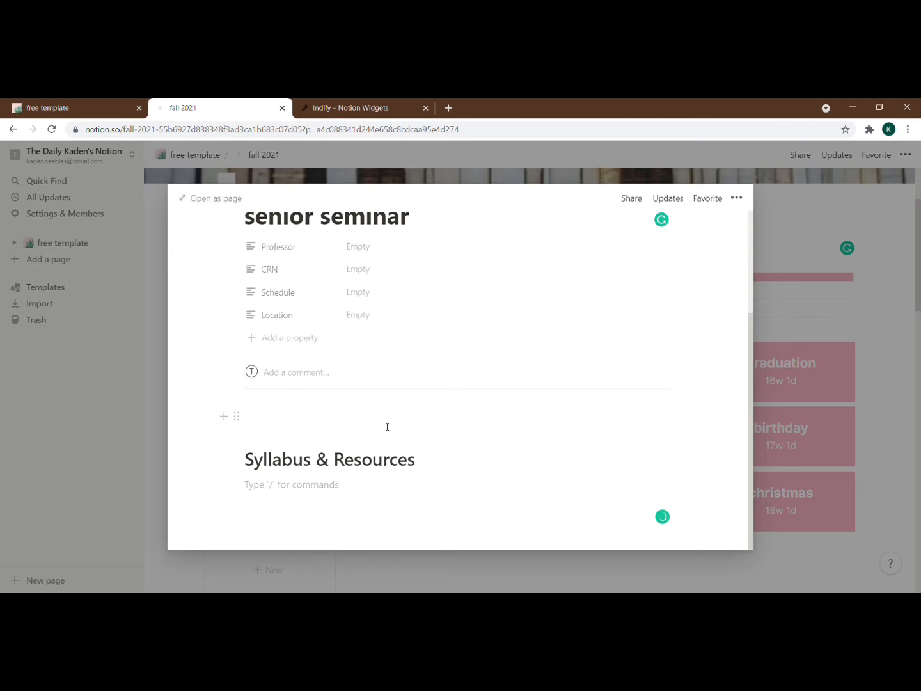
type("/e")
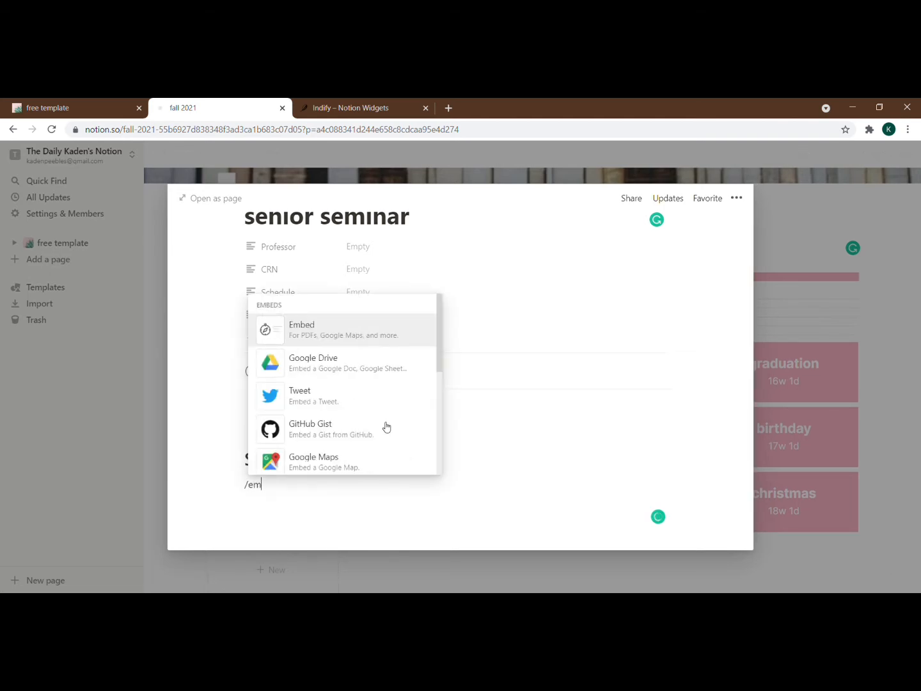
type("m")
left_click(319, 345)
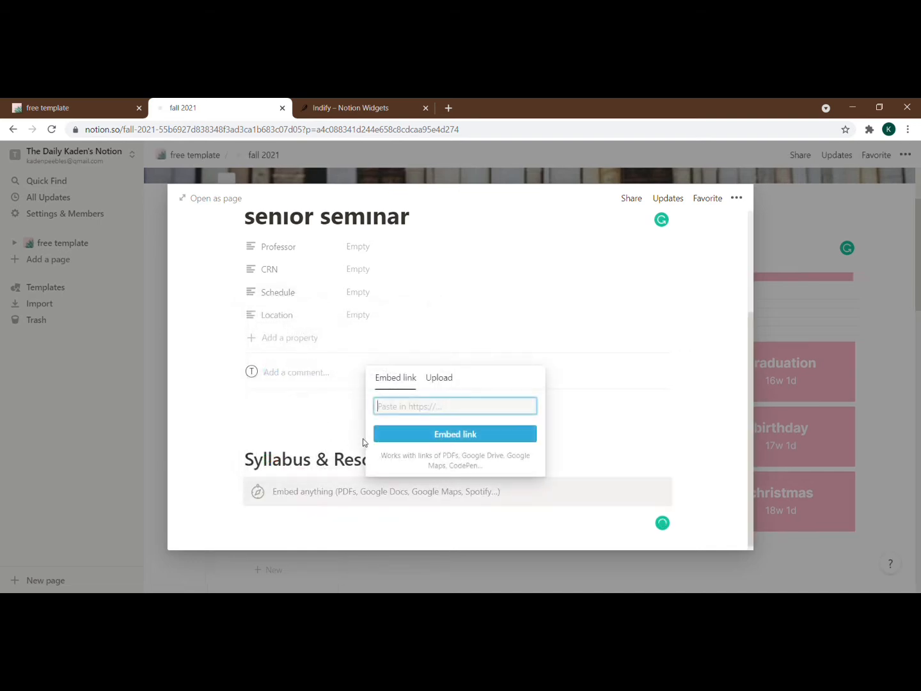
left_click(444, 382)
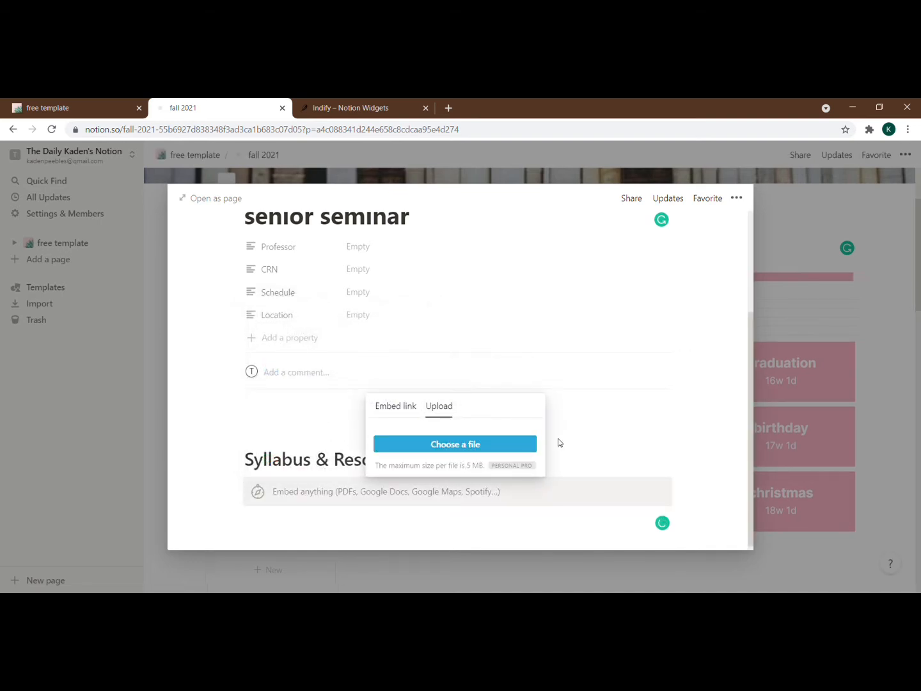
left_click(574, 443)
scroll(523, 436, "up", 3)
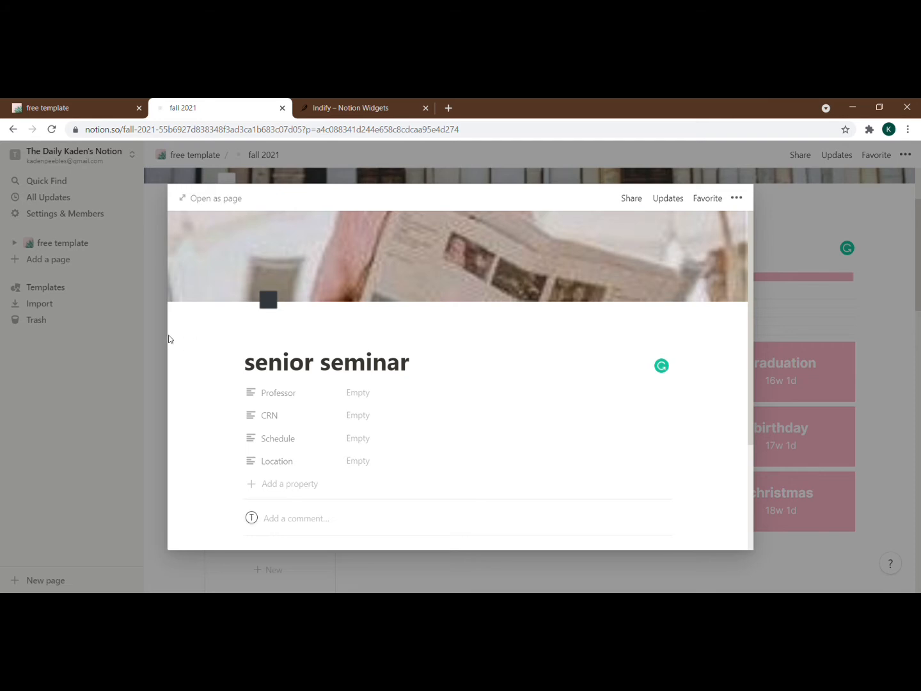
left_click(140, 340)
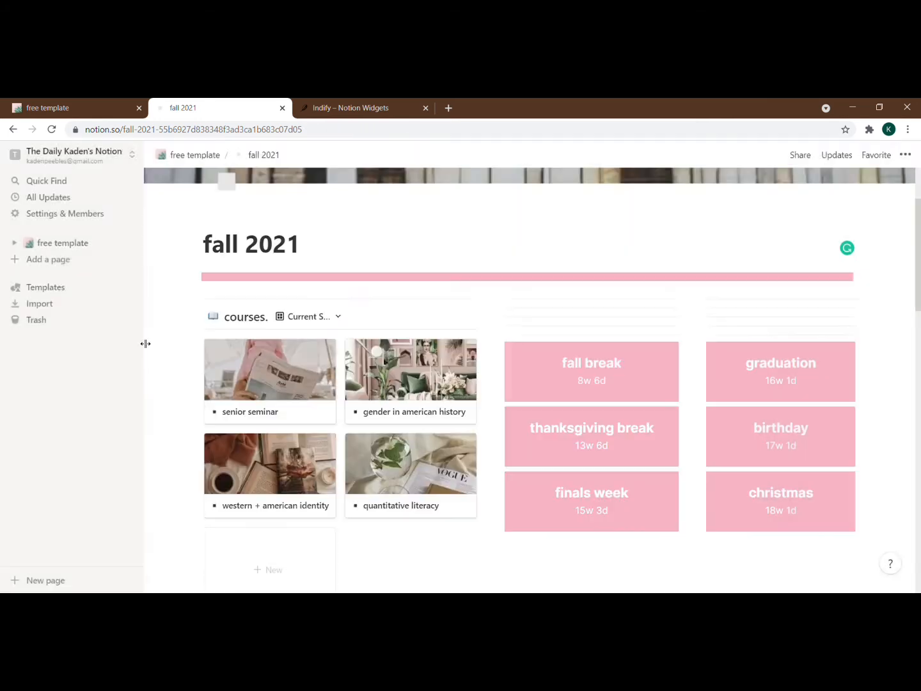
- View the gender in american history course page, close it, and look over the fall 2021 page down to the upcoming assignments table
left_click(441, 366)
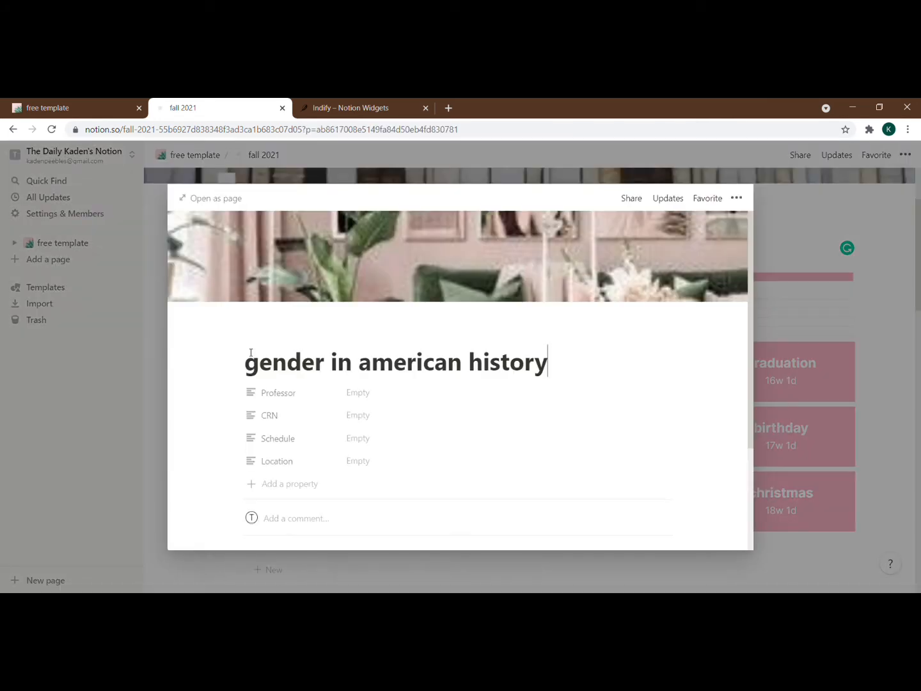
left_click(156, 341)
scroll(288, 417, "down", 2)
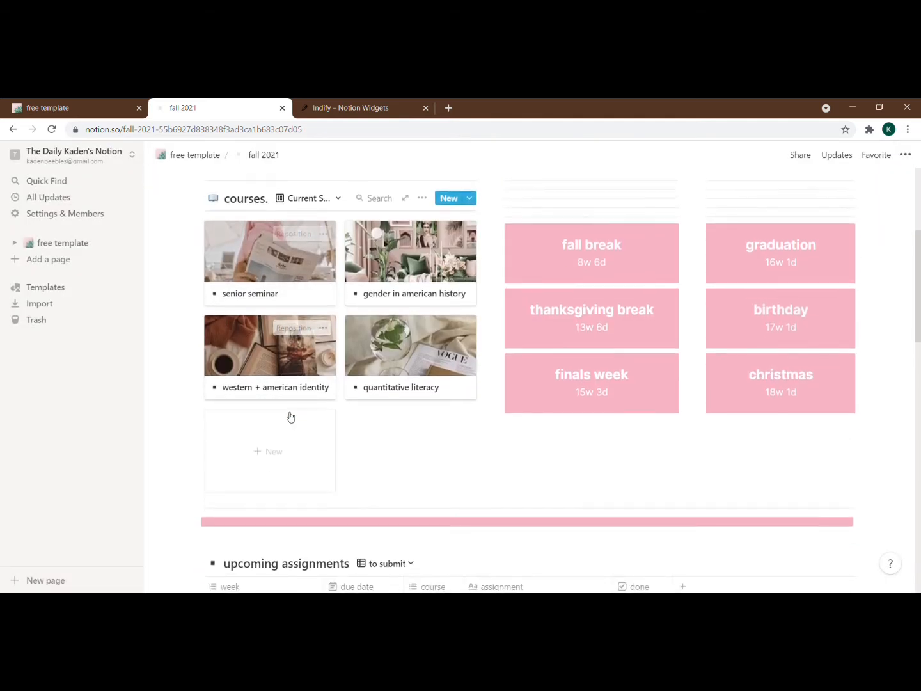
scroll(436, 382, "up", 4)
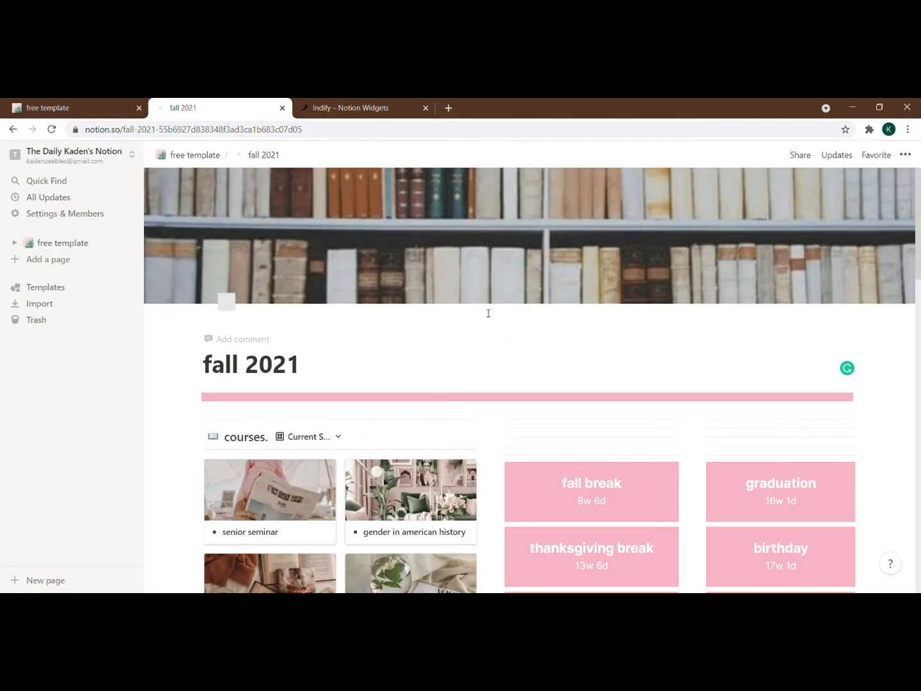
scroll(471, 378, "down", 7)
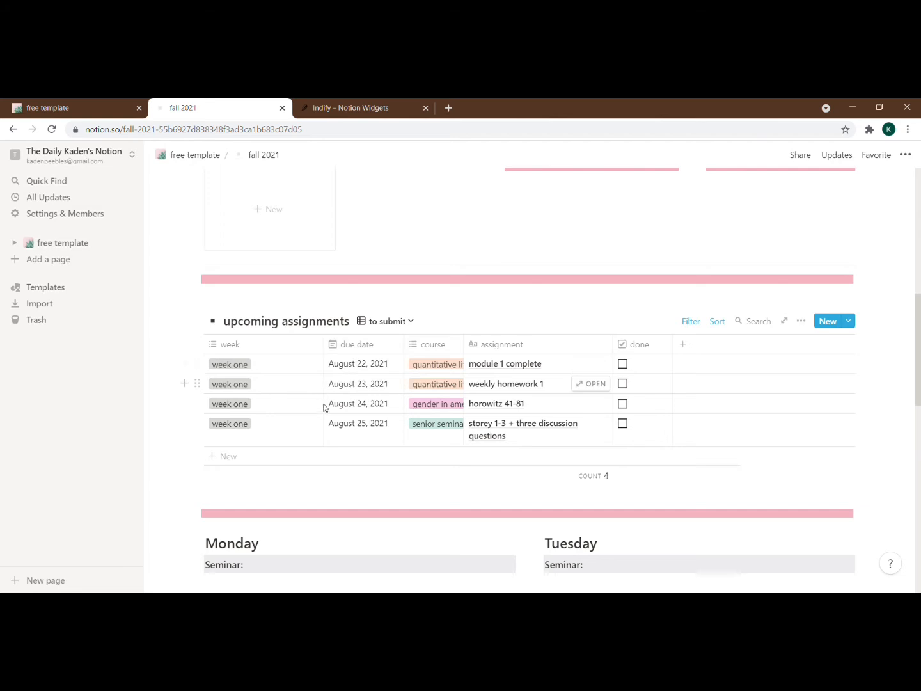
- Inspect the first assignment's course options and the name and colour settings of the gender in american history tag without changing them
left_click(440, 367)
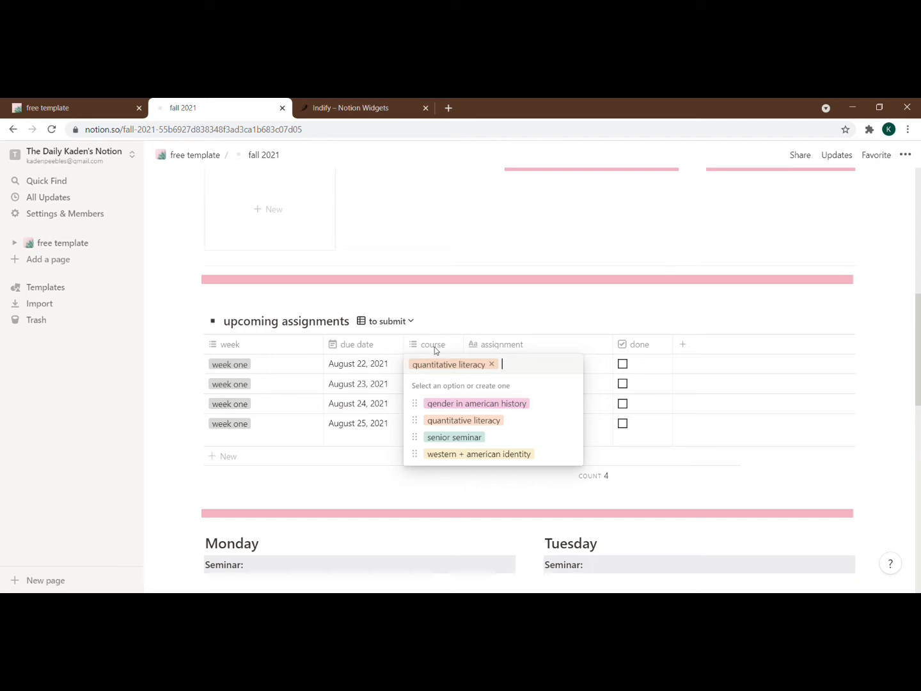
key("Escape")
left_click(451, 371)
left_click(574, 406)
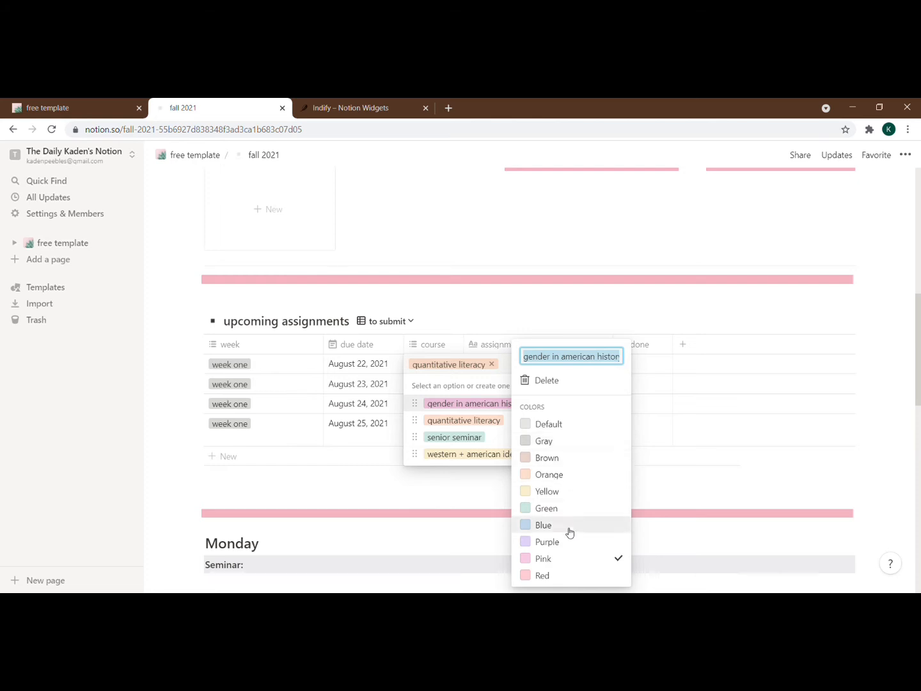
triple_click(578, 360)
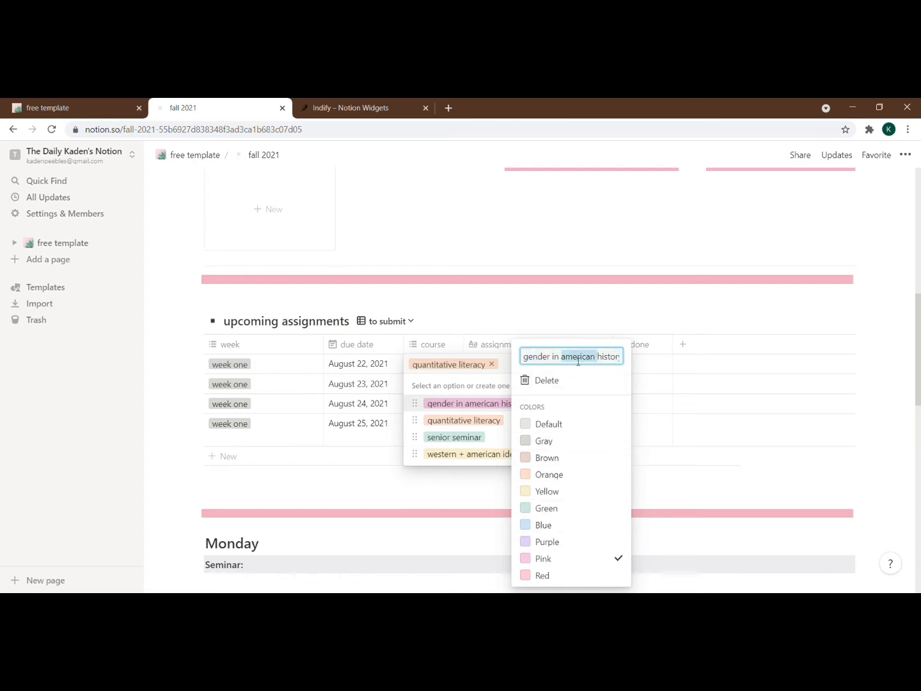
left_click(538, 305)
left_click(492, 313)
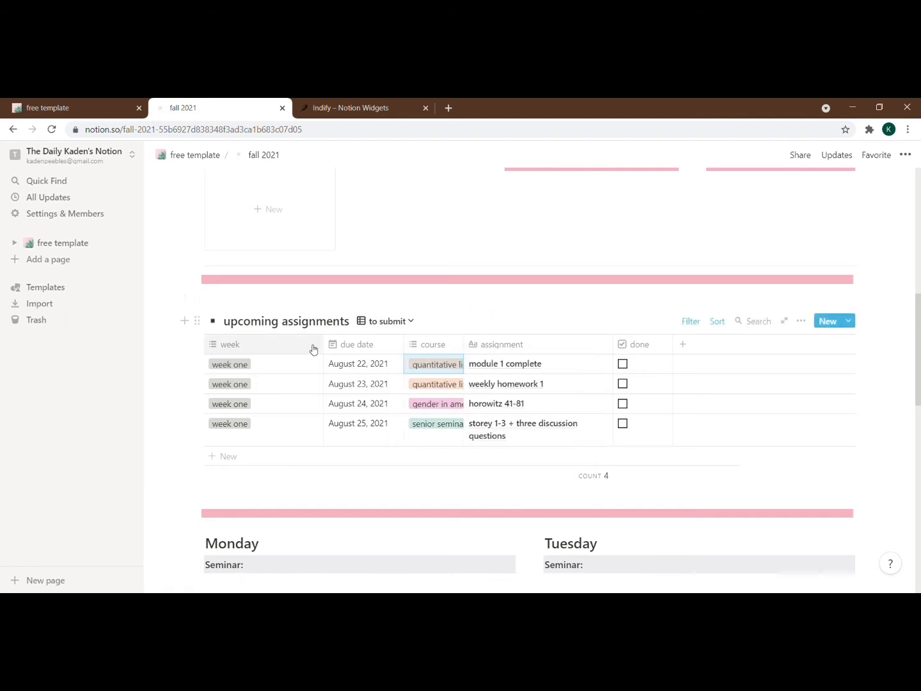
- Check the views available for upcoming assignments, keep the current one, and add an empty line beneath the table
left_click(389, 322)
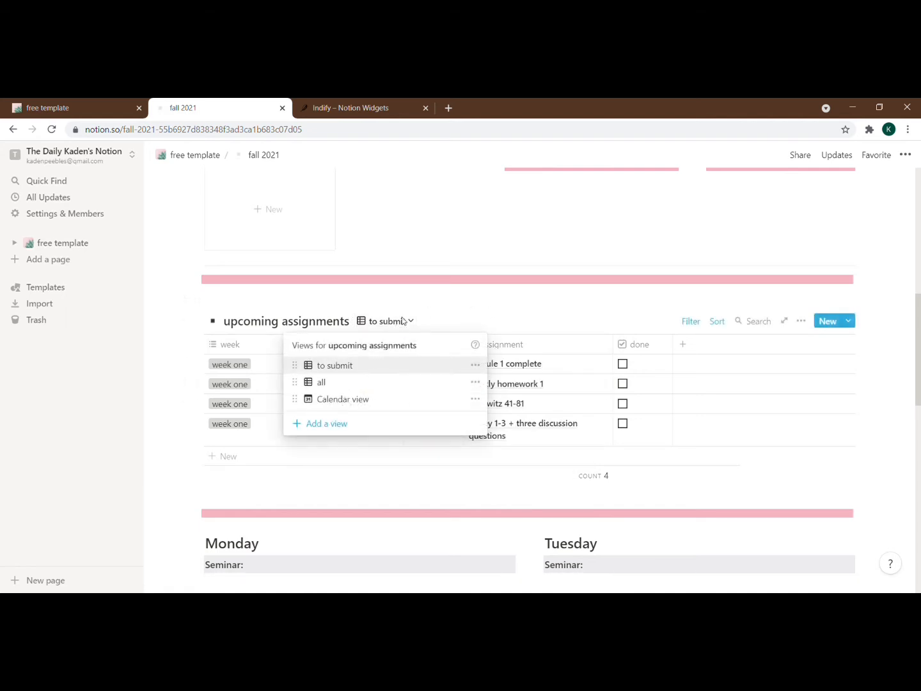
left_click(404, 320)
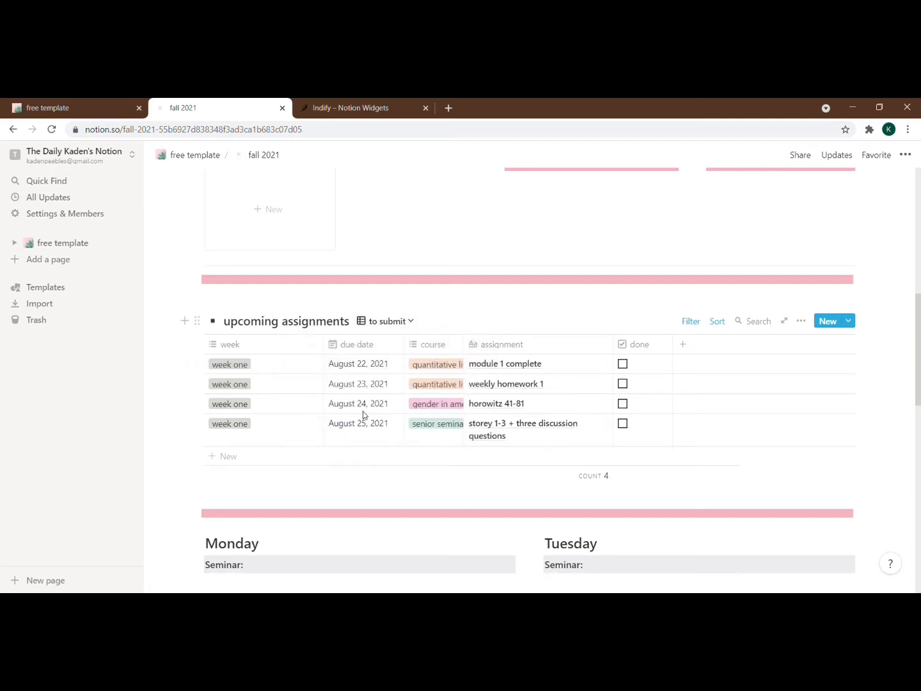
left_click(316, 498)
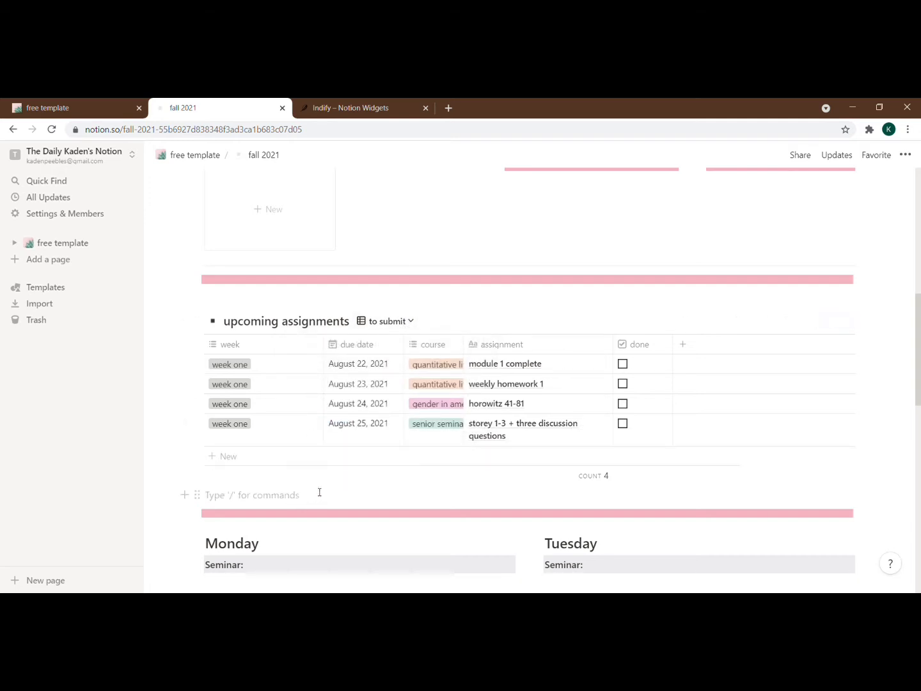
key("Return")
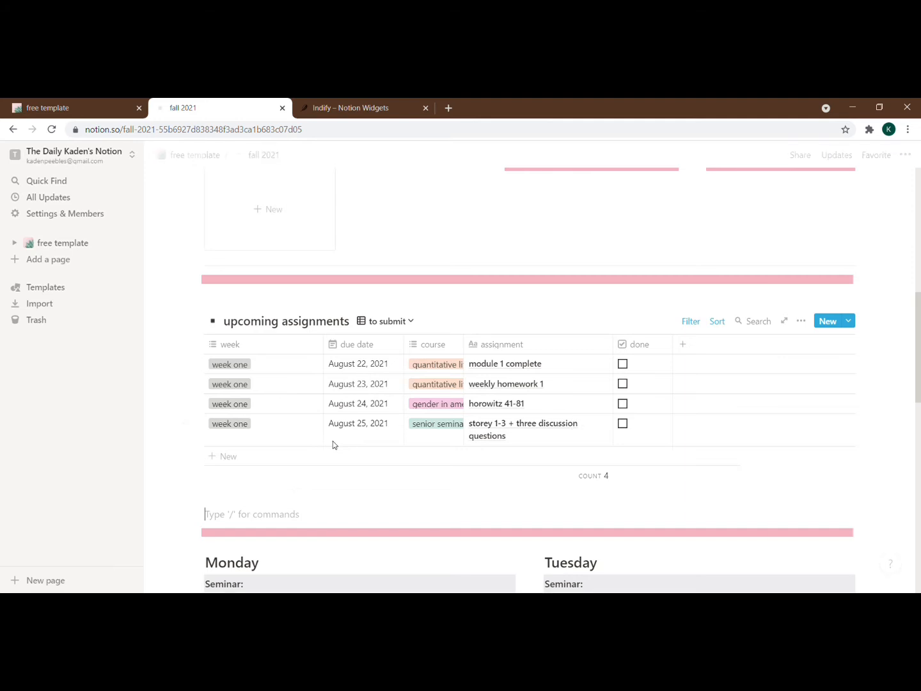
- Insert an inline calendar database on the empty line beneath the upcoming assignments table
type("/")
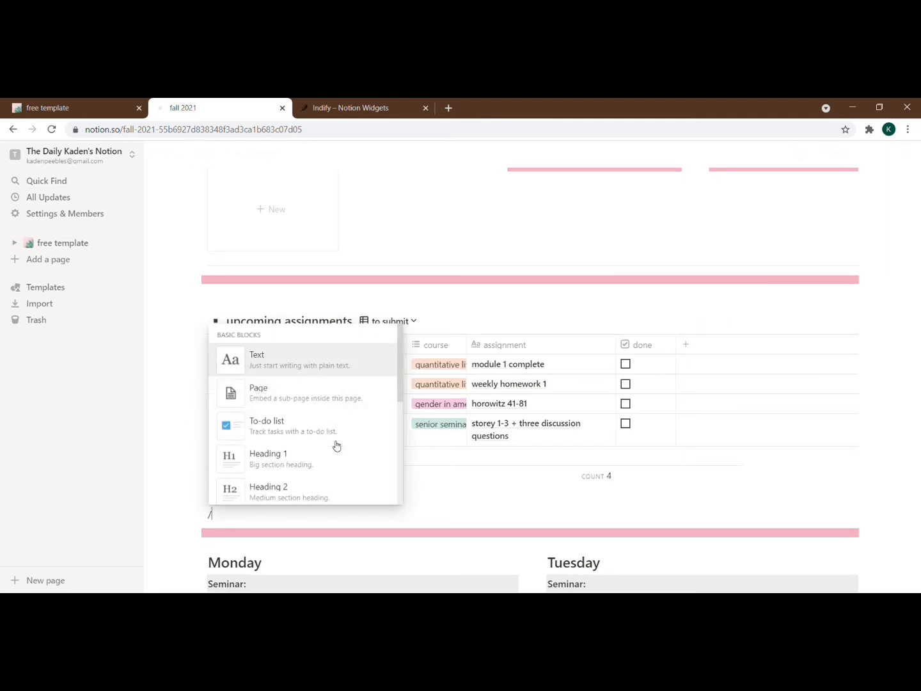
type("calen")
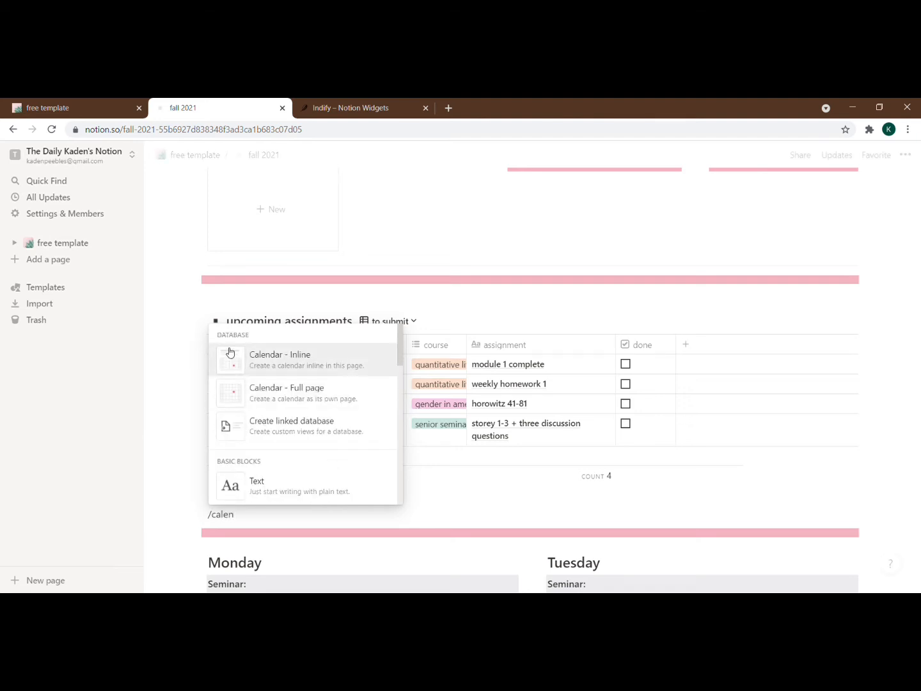
mouse_move(285, 373)
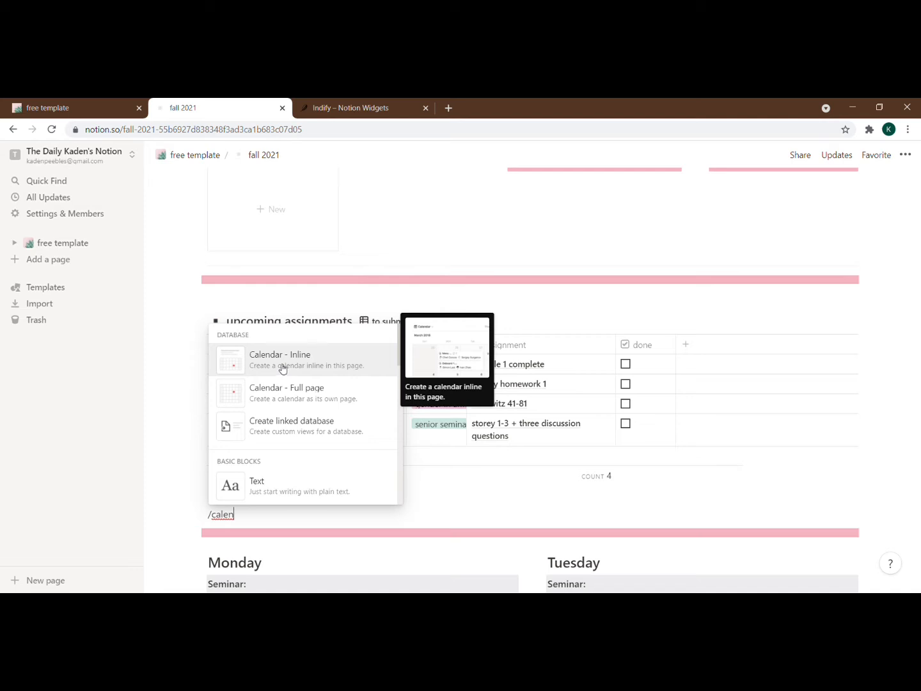
left_click(284, 369)
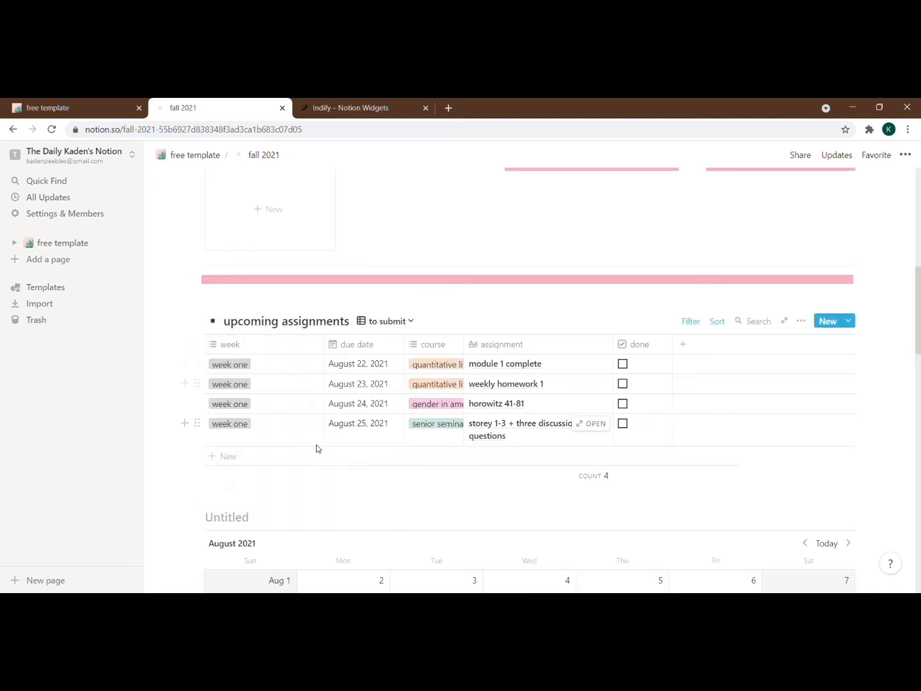
- Add an entry titled example to the new calendar on August 16, 2021
scroll(316, 449, "down", 5)
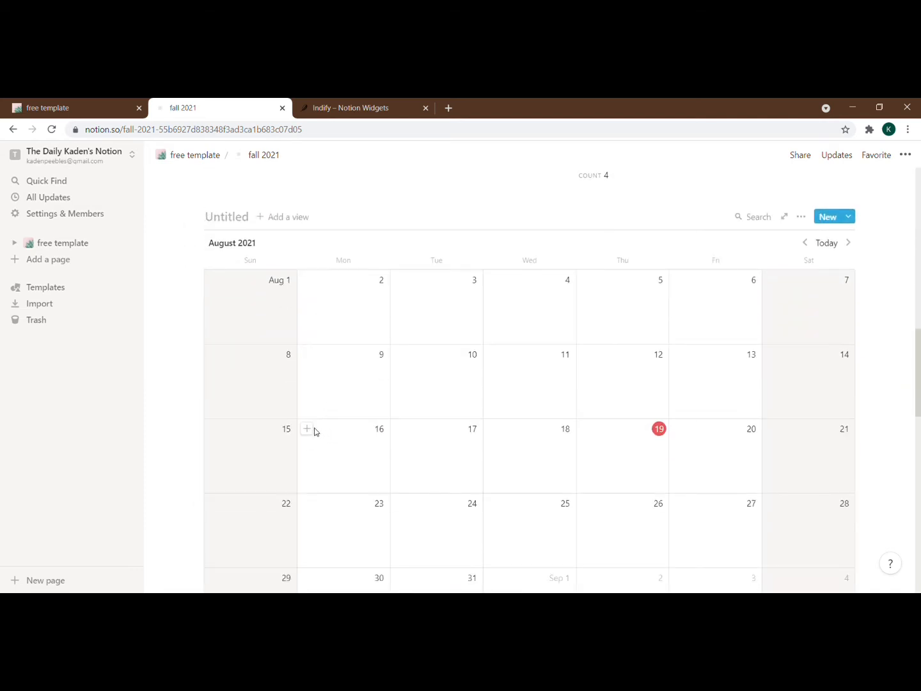
left_click(313, 430)
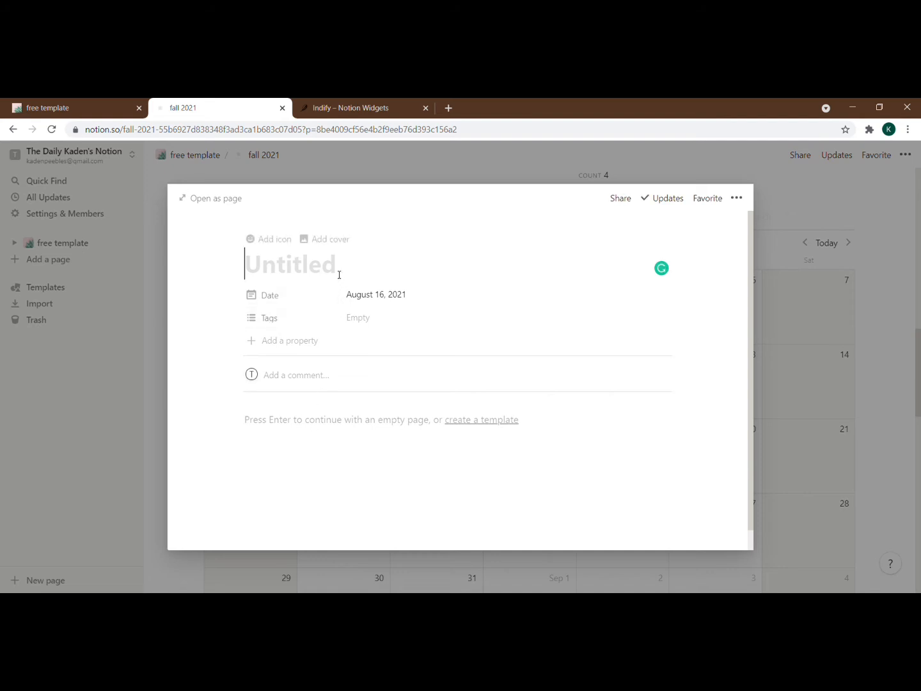
type("example")
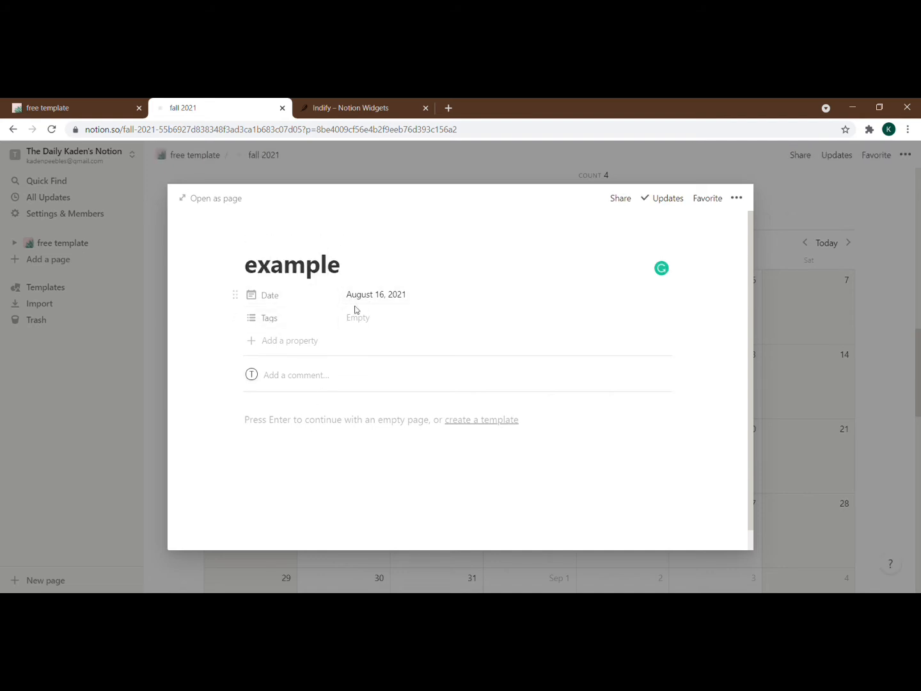
- Try to delete the Date property from the example entry
left_click(238, 295)
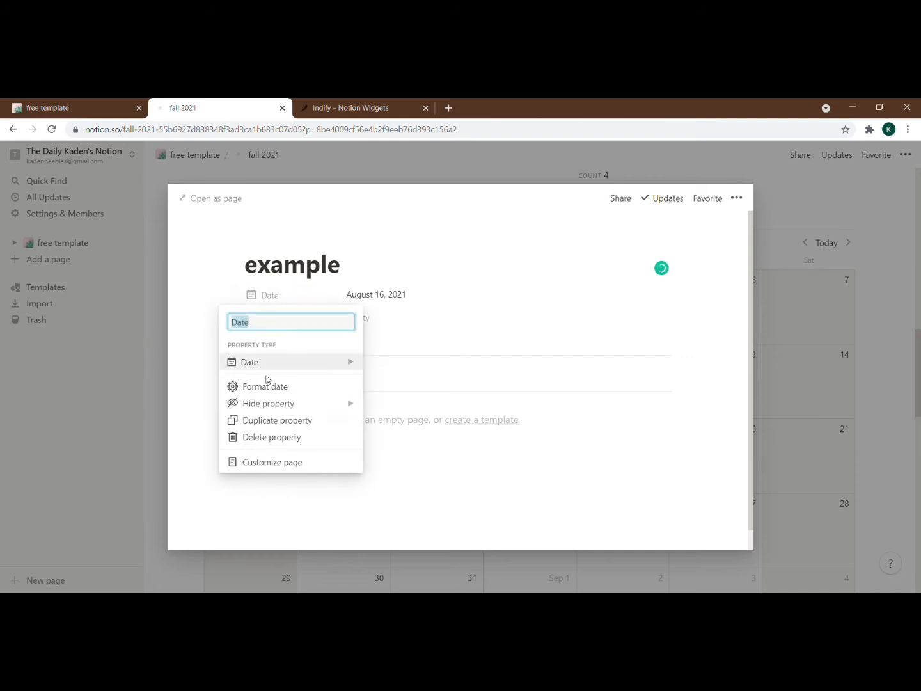
left_click(302, 438)
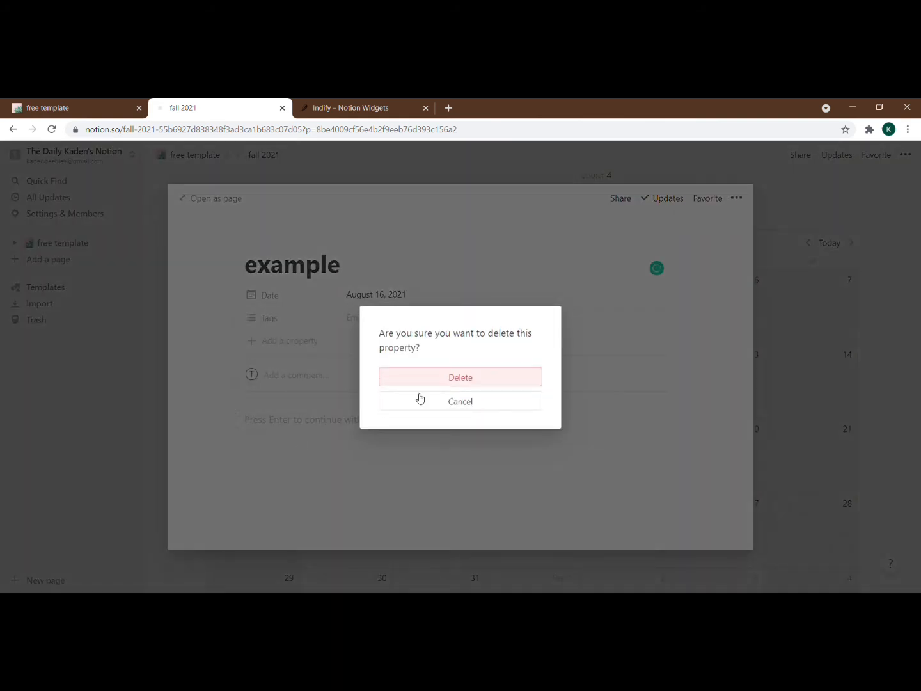
left_click(432, 376)
- Add a multi-select property to the example entry and create the options class one and class two in it
left_click(284, 343)
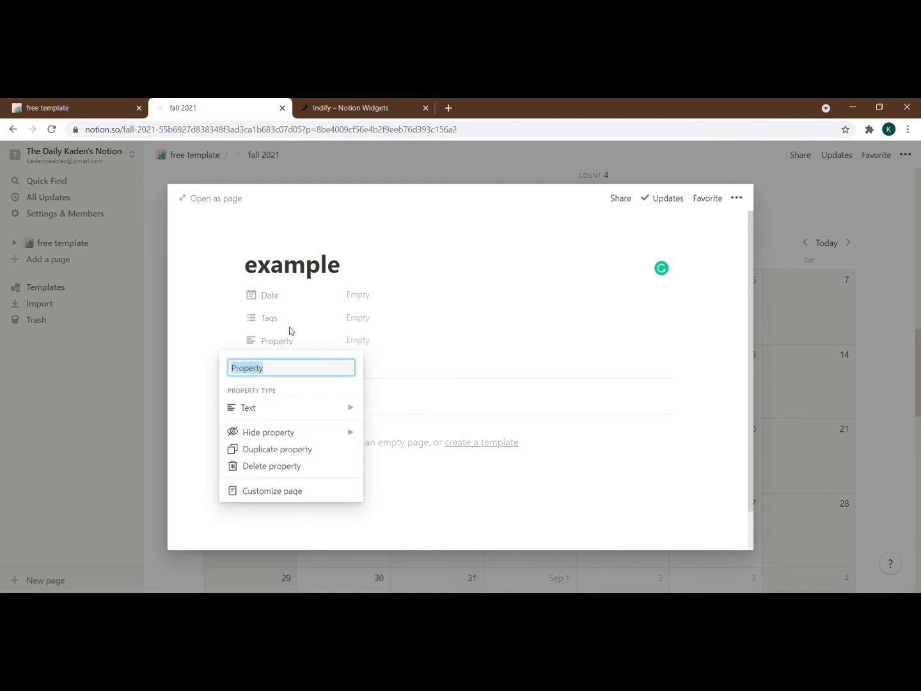
left_click(313, 407)
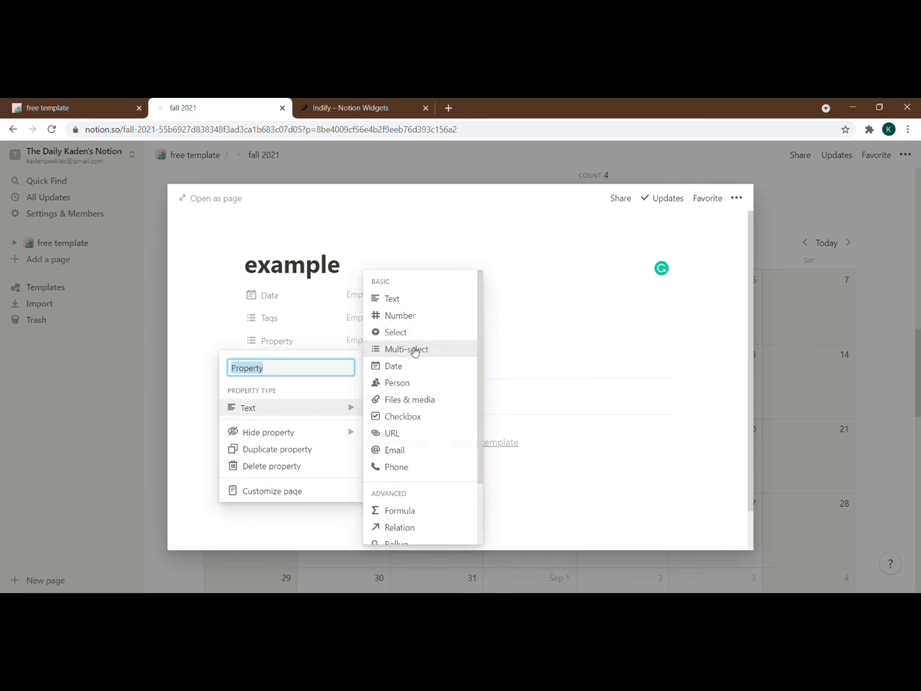
left_click(414, 350)
left_click(359, 346)
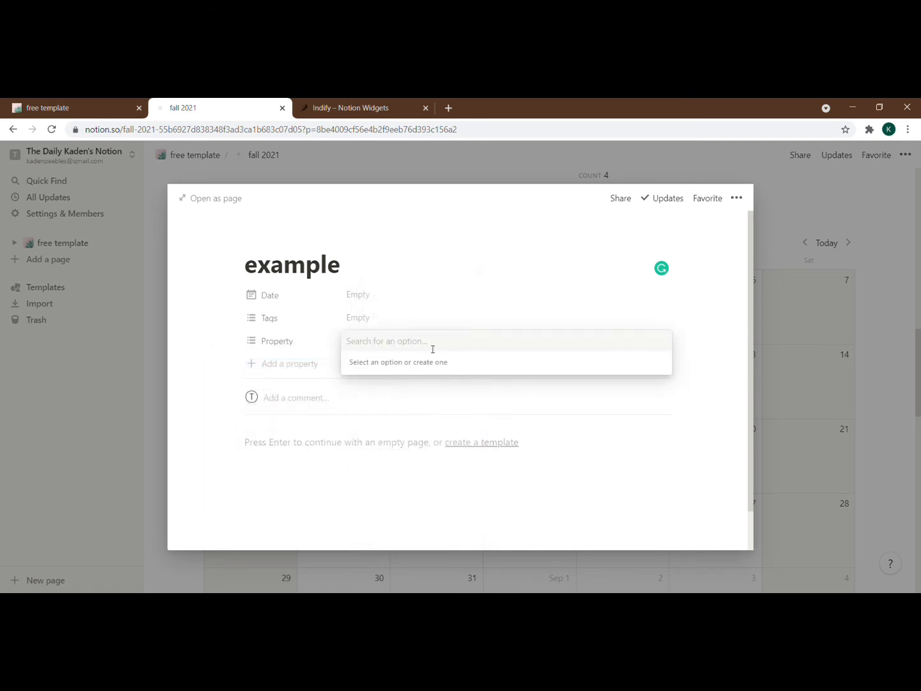
type("class one")
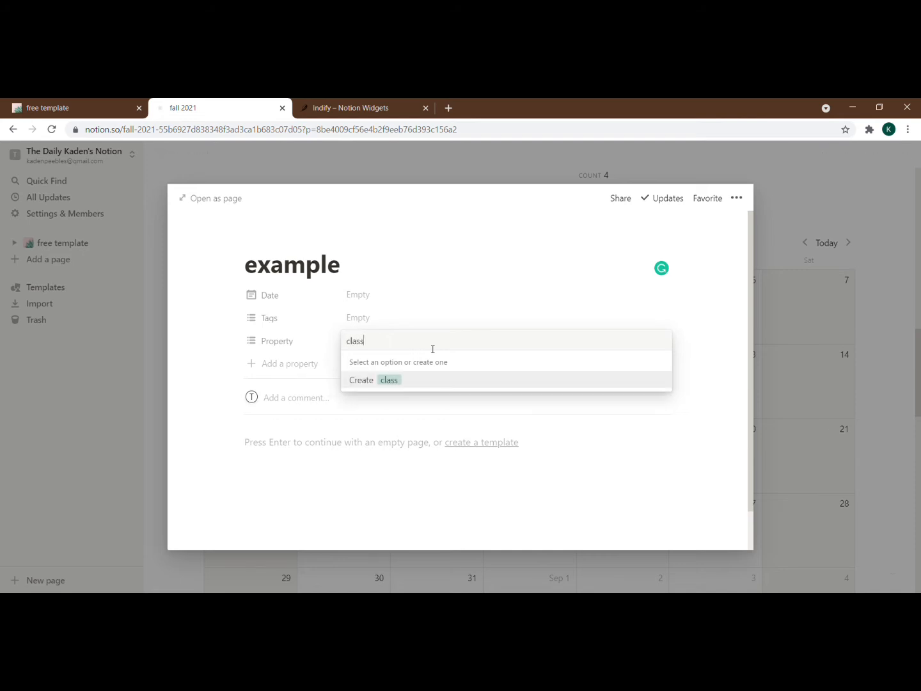
key("Return")
type("class two")
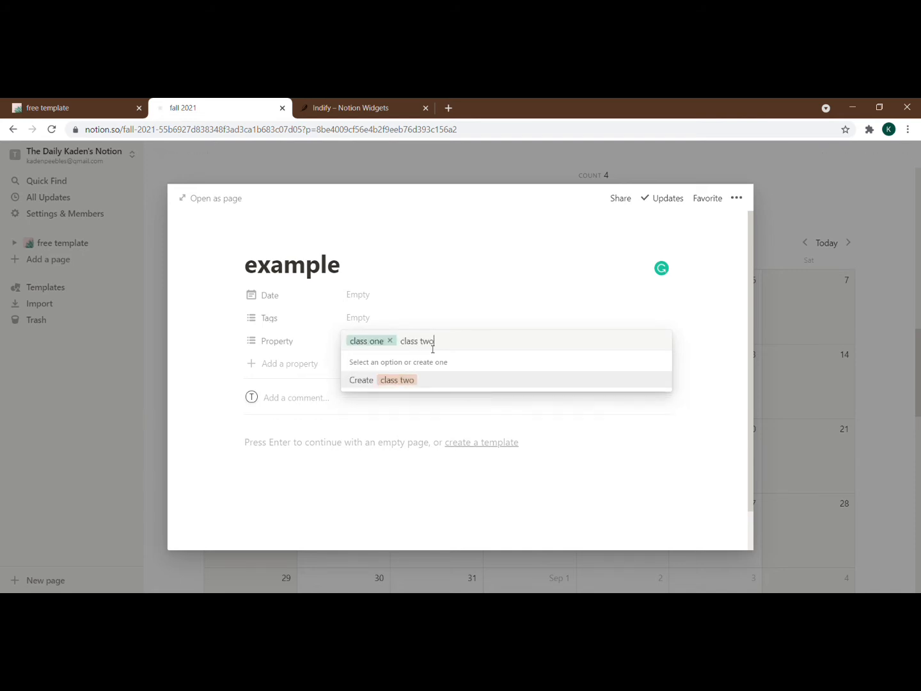
key("Return")
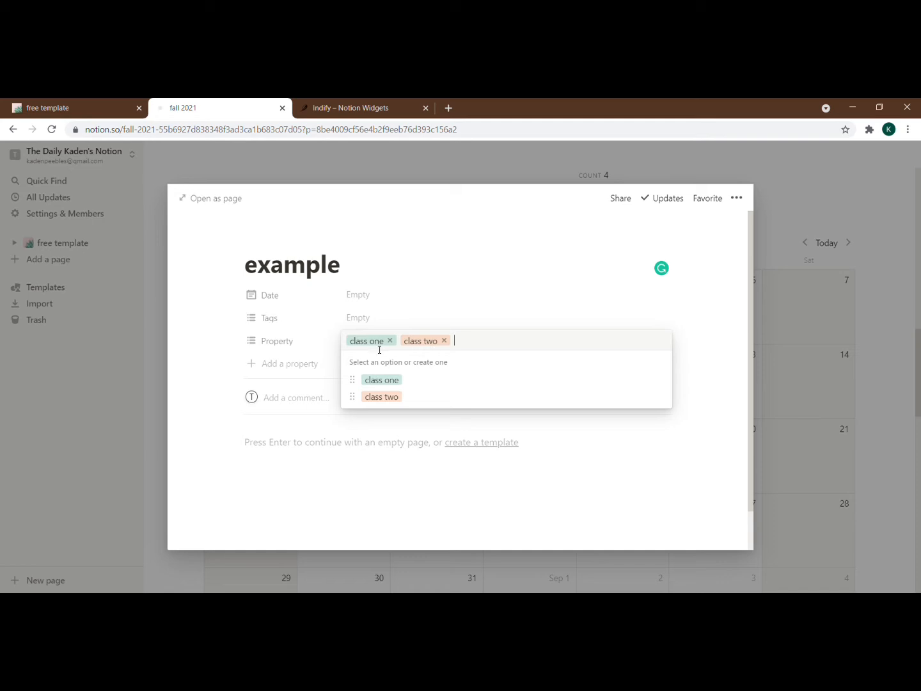
left_click(194, 312)
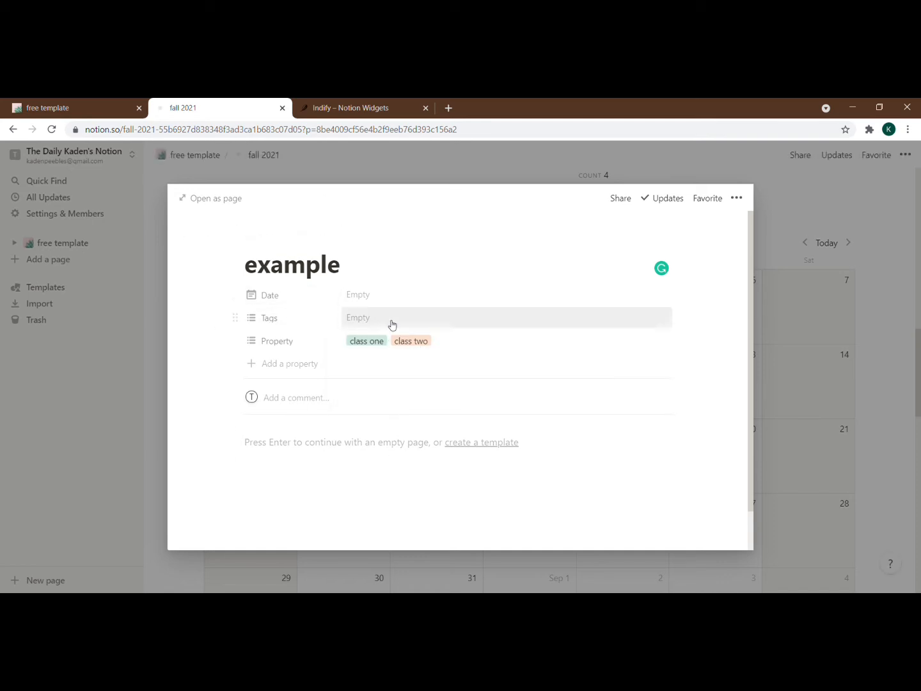
- Change the example entry's new multi-select property so that only class one is selected
left_click(374, 343)
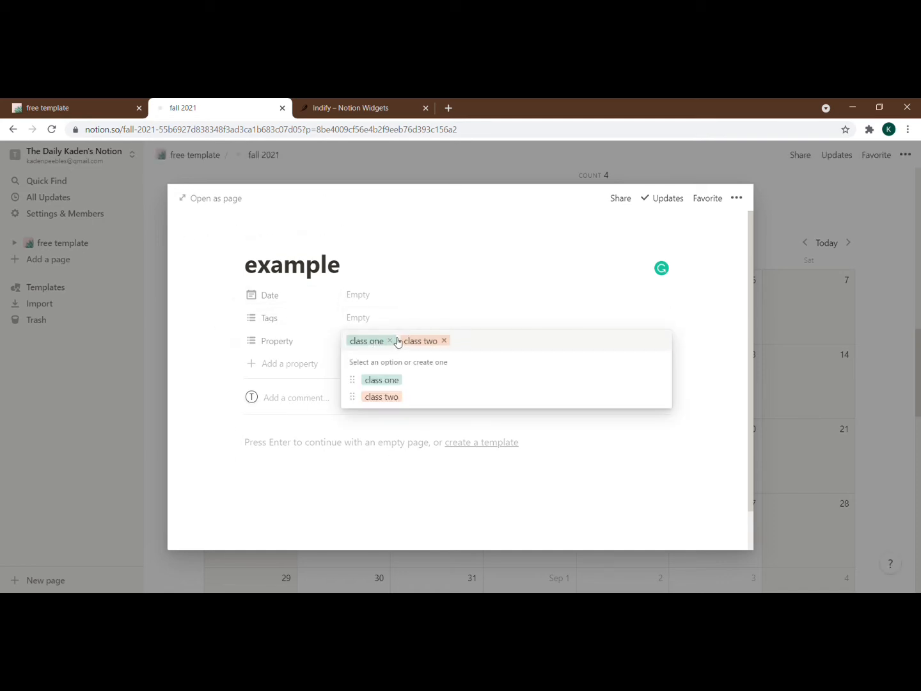
left_click(391, 341)
left_click(397, 382)
left_click(390, 341)
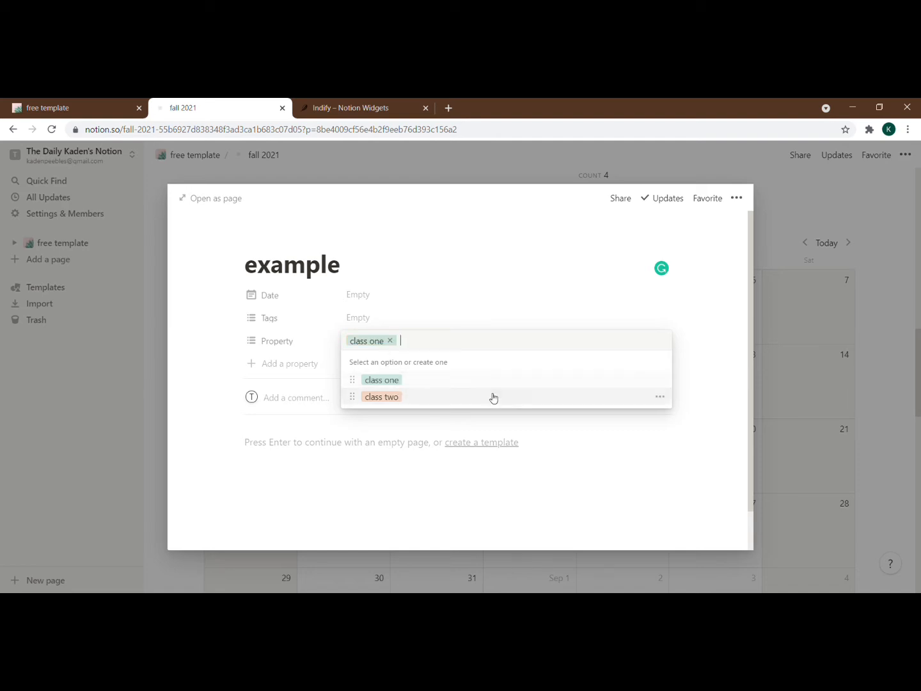
- Inspect the name and colour settings of the class one option without changing them, and close the example entry
left_click(659, 381)
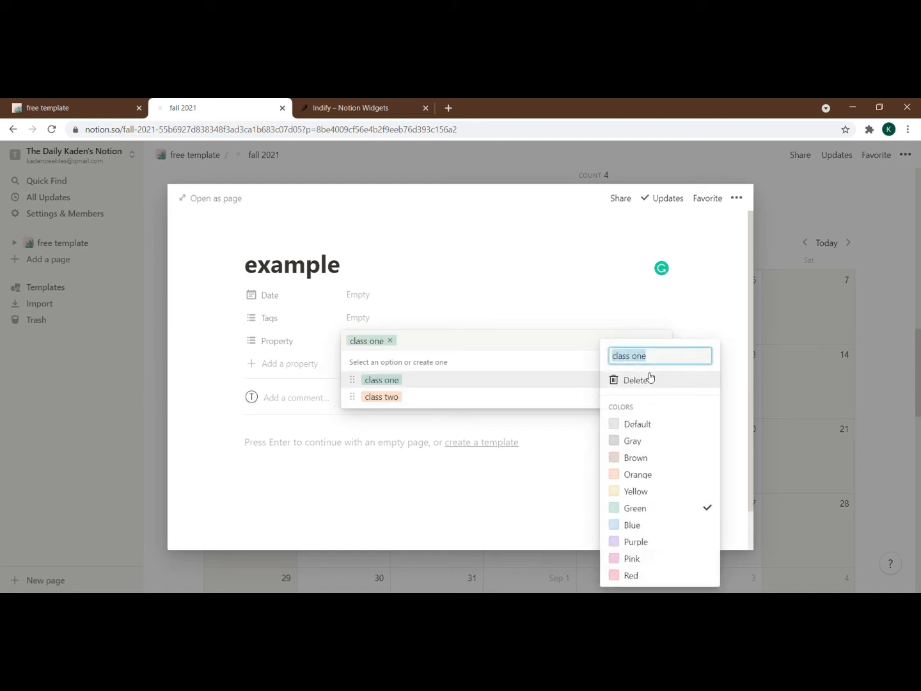
left_click(445, 479)
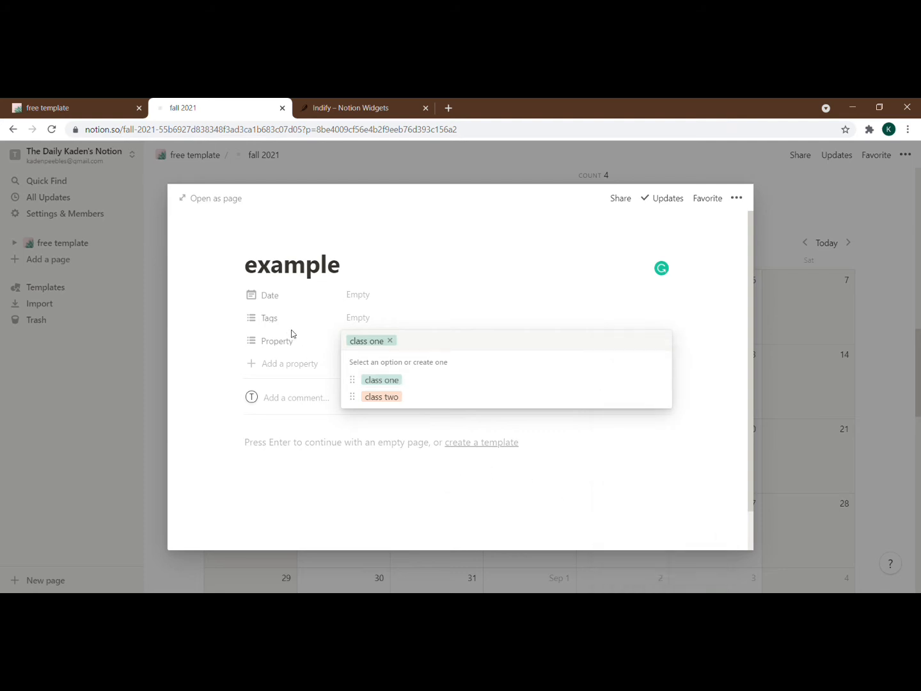
left_click(220, 308)
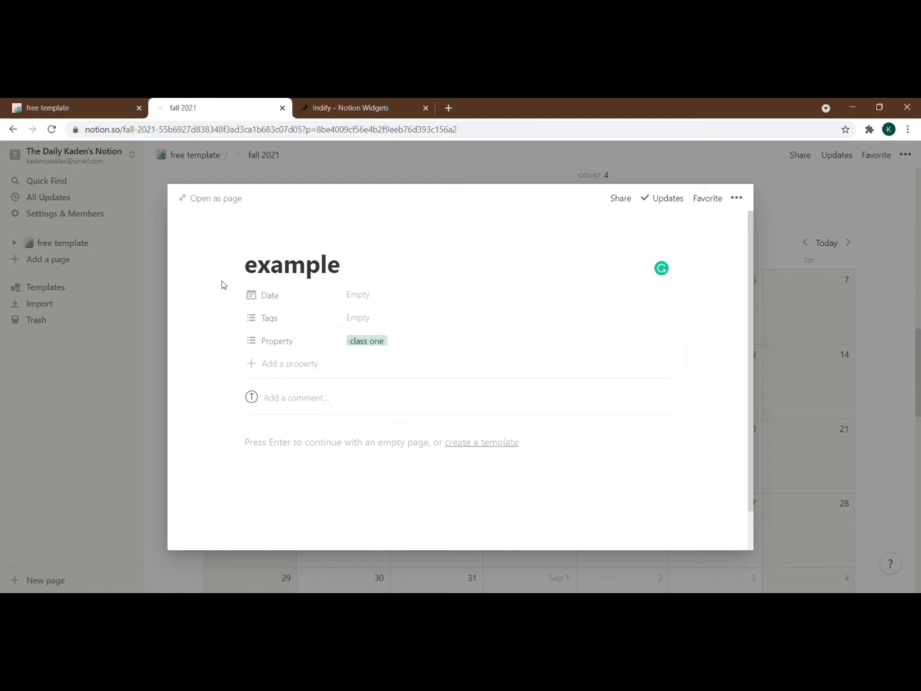
left_click(151, 289)
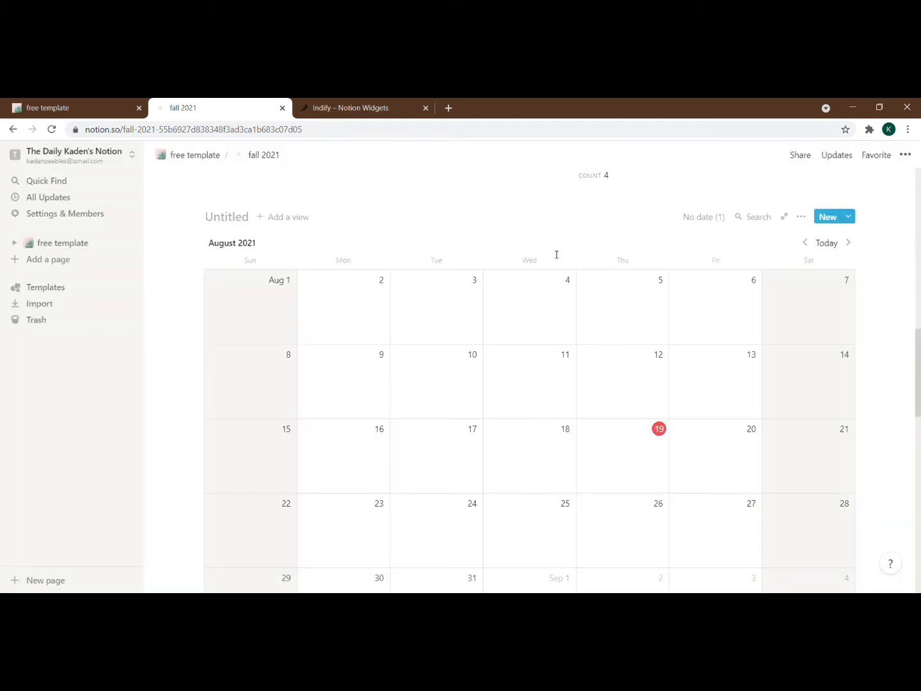
- Add a Table view to the new calendar database, leaving its other settings as they are
scroll(374, 244, "up", 5)
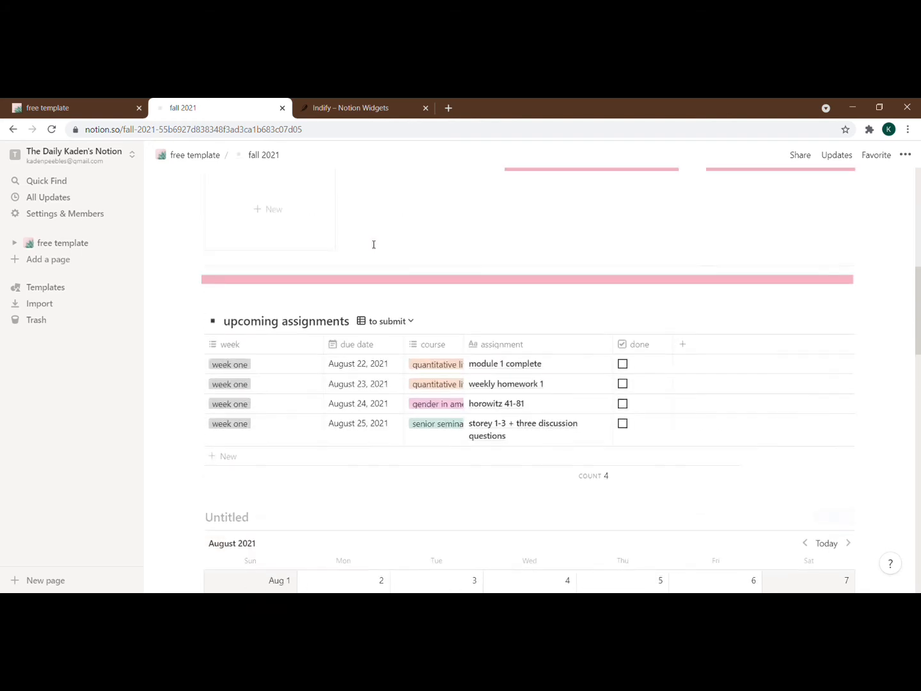
scroll(377, 308, "down", 3)
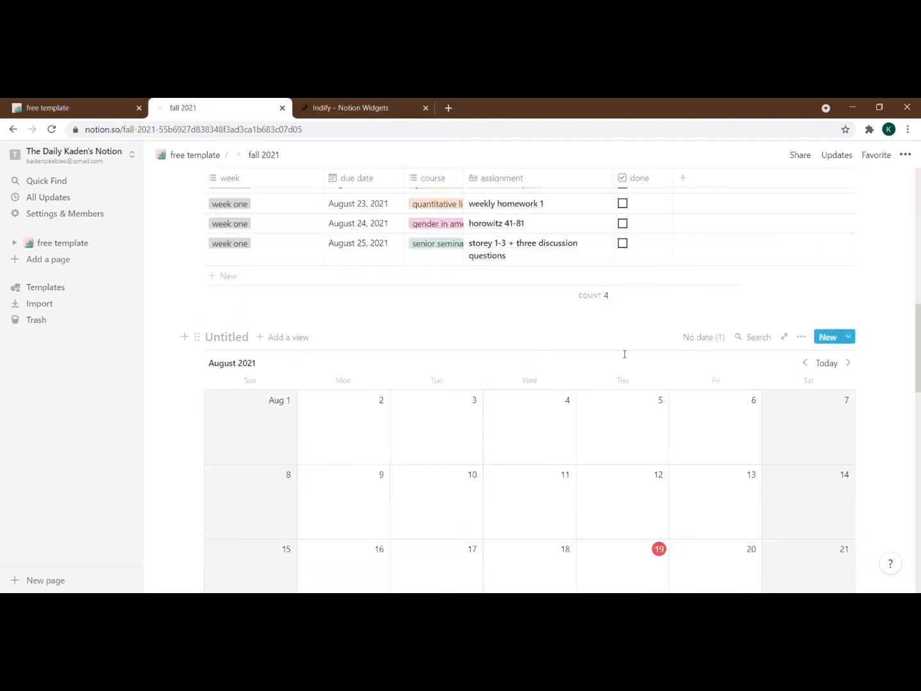
left_click(801, 337)
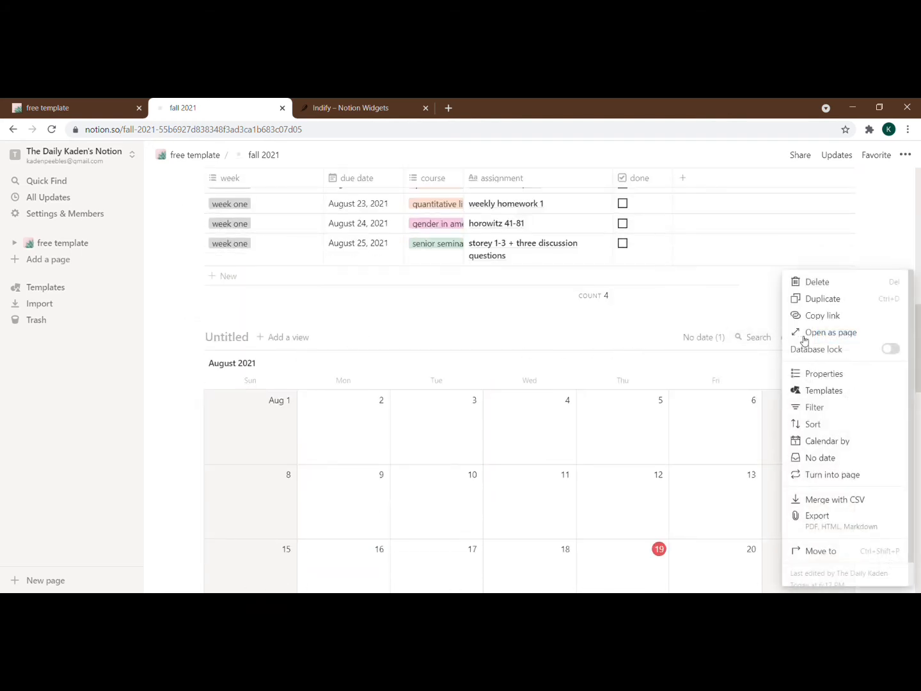
left_click(350, 336)
left_click(286, 339)
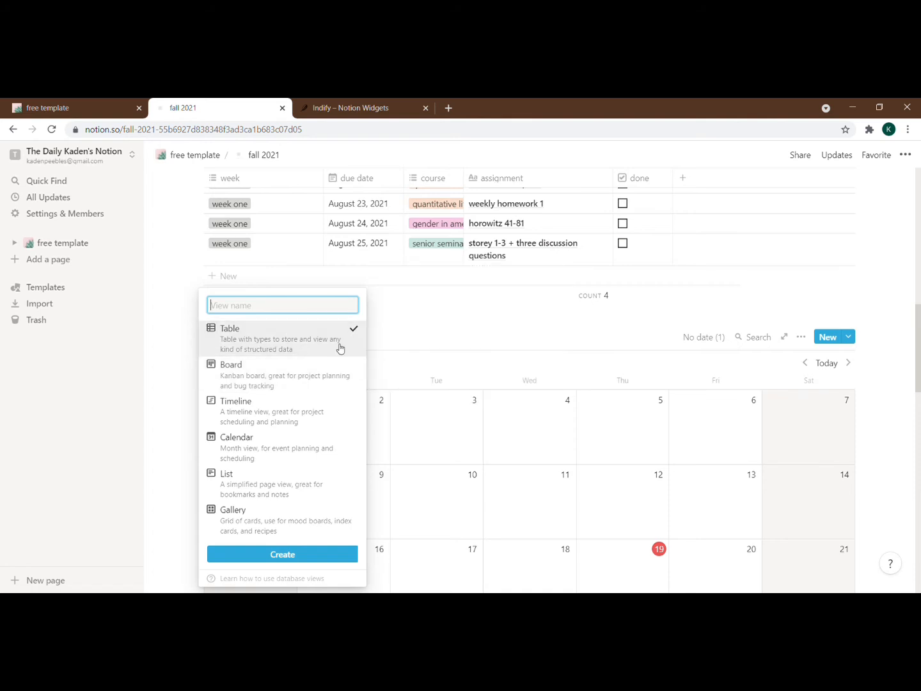
left_click(342, 553)
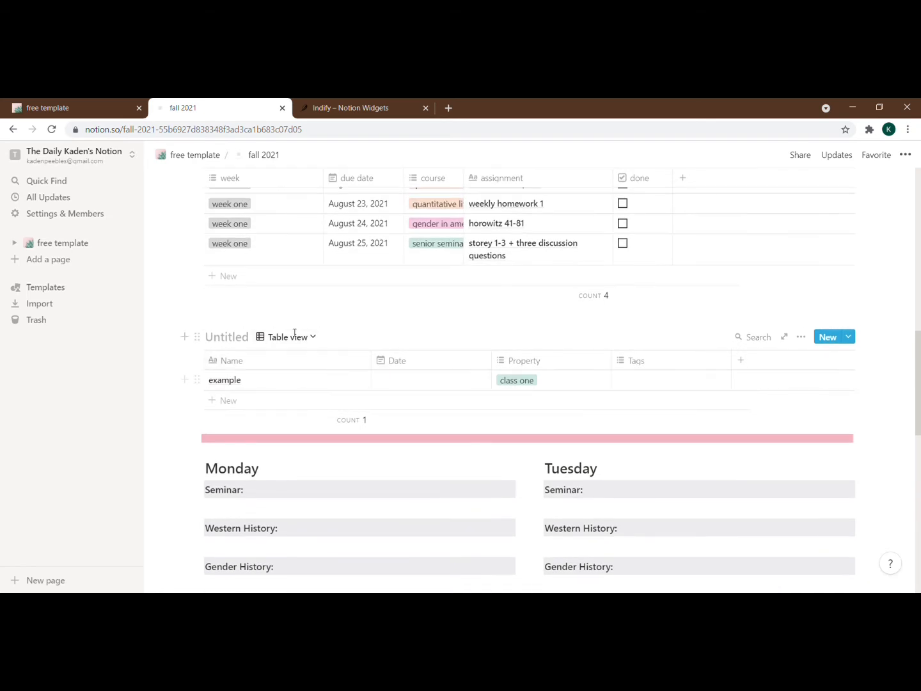
- Switch the new database to its calendar view, look over the month, and return to the table view
scroll(312, 335, "up", 2)
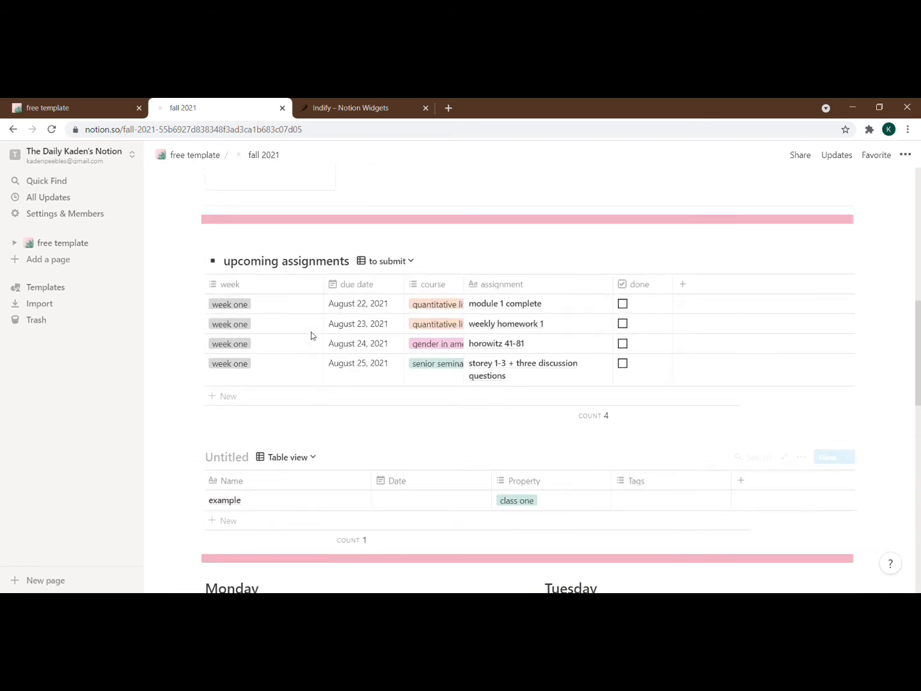
left_click(303, 457)
left_click(282, 501)
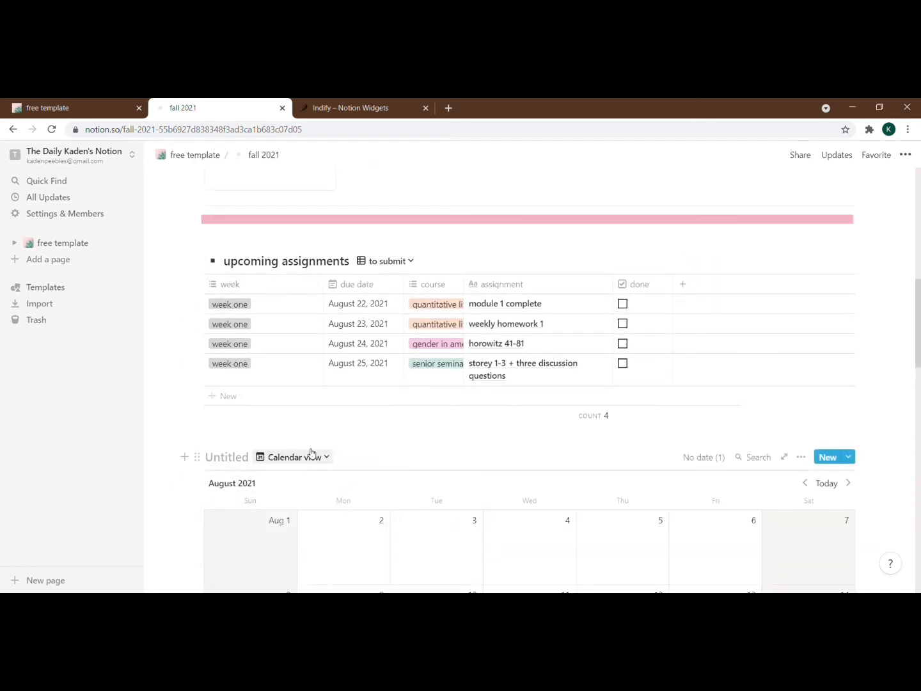
scroll(356, 353, "down", 1)
scroll(315, 438, "down", 4)
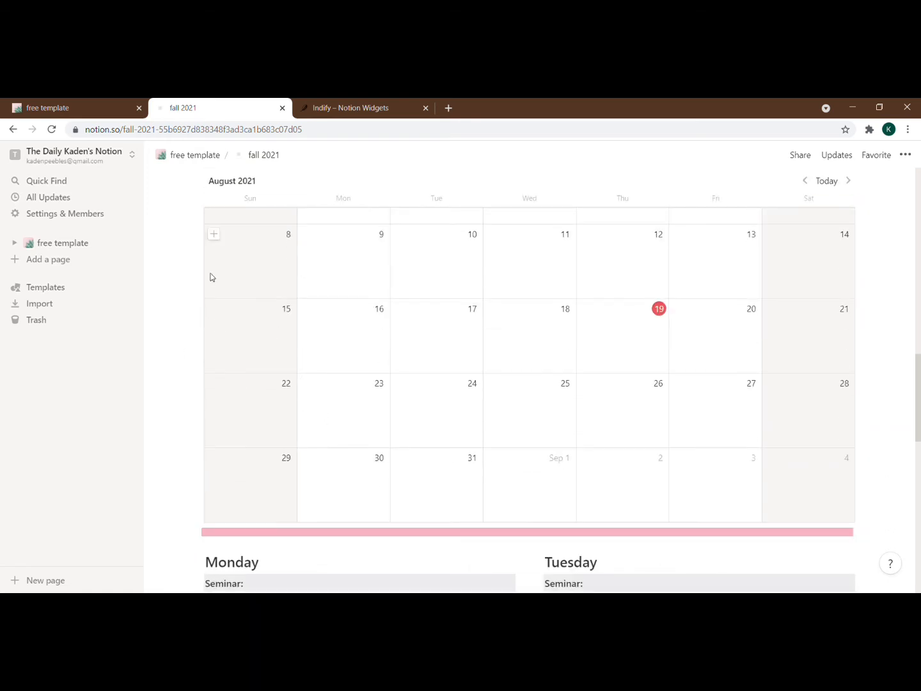
scroll(510, 390, "up", 4)
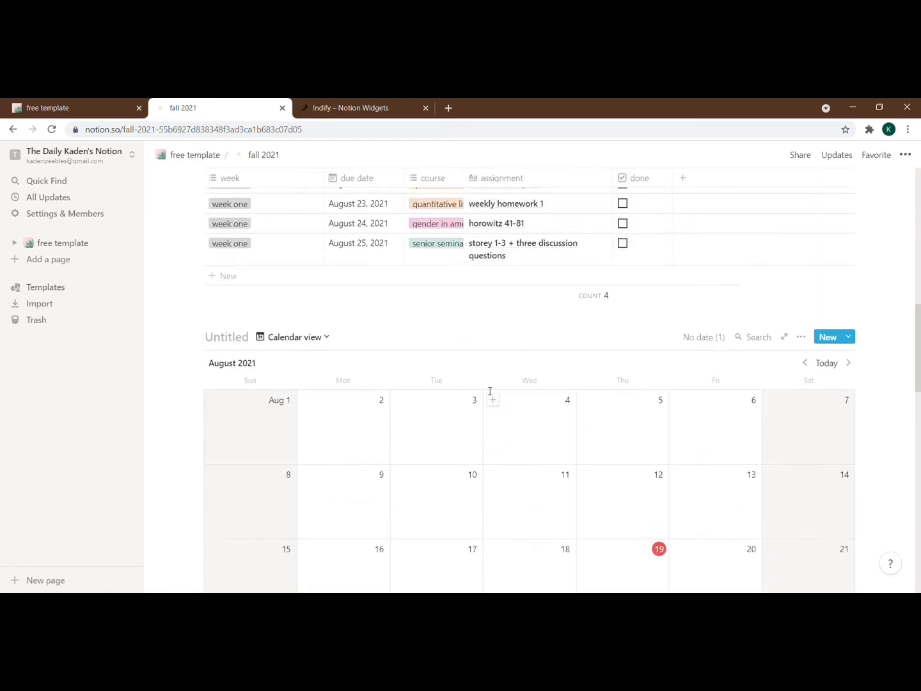
left_click(281, 339)
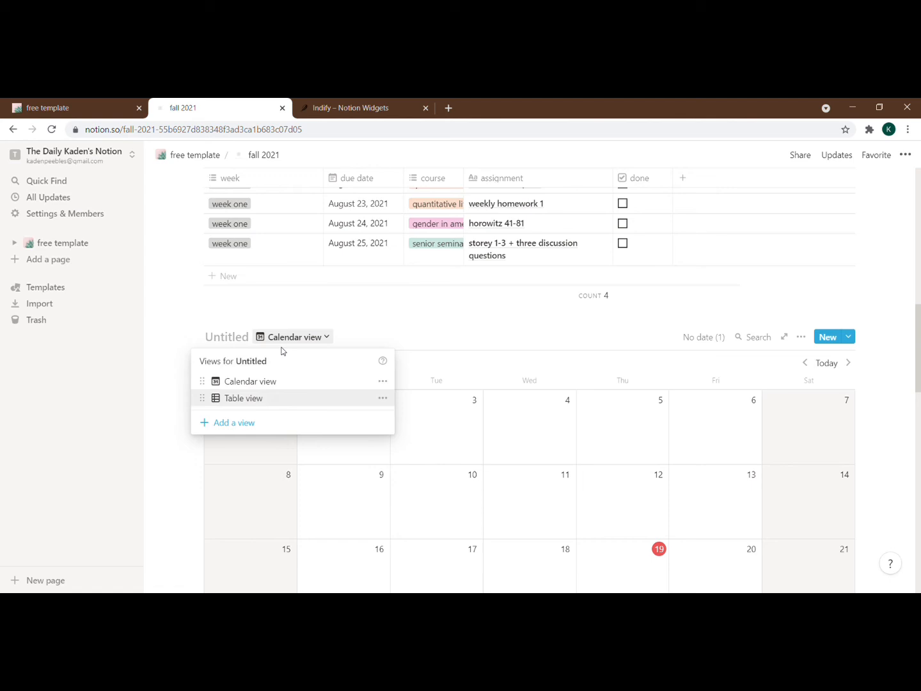
left_click(294, 399)
- Delete the untitled database beneath the upcoming assignments table
scroll(289, 395, "down", 1)
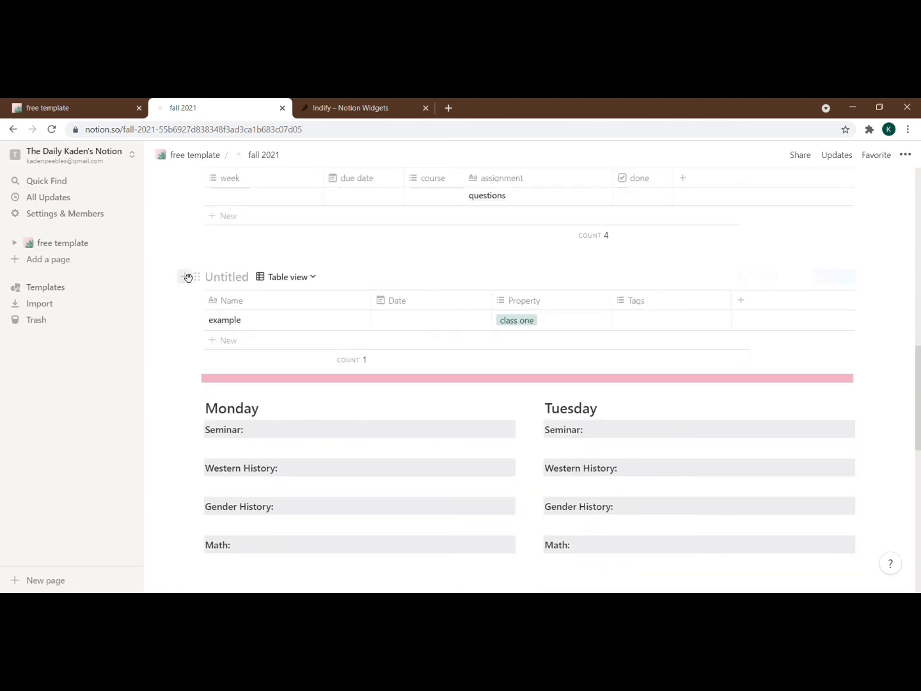
left_click(198, 278)
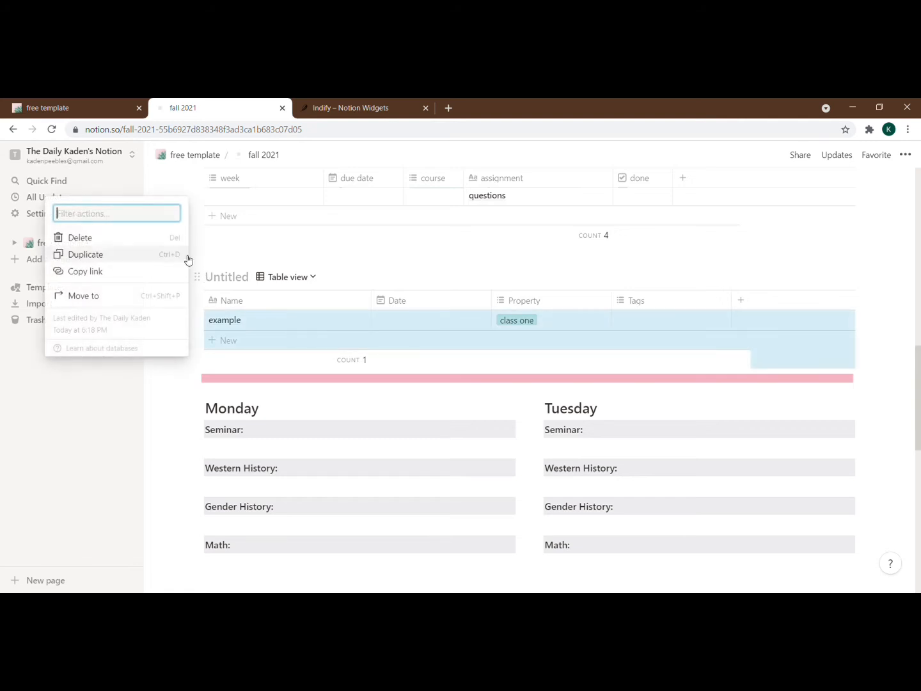
left_click(141, 240)
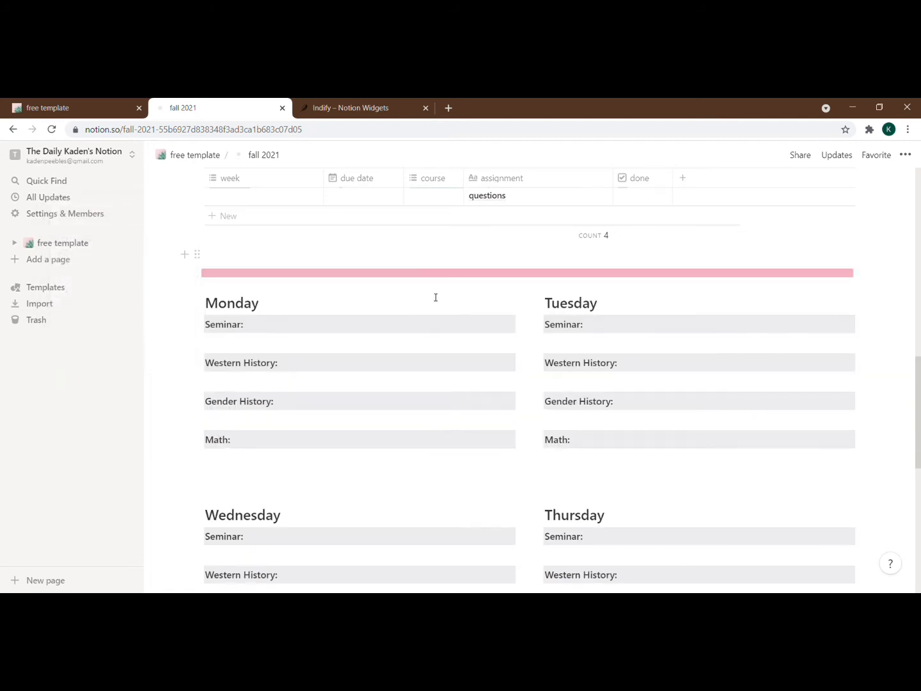
- Try adding an empty line beneath Monday's Seminar line, removing it again each time
scroll(452, 309, "down", 1)
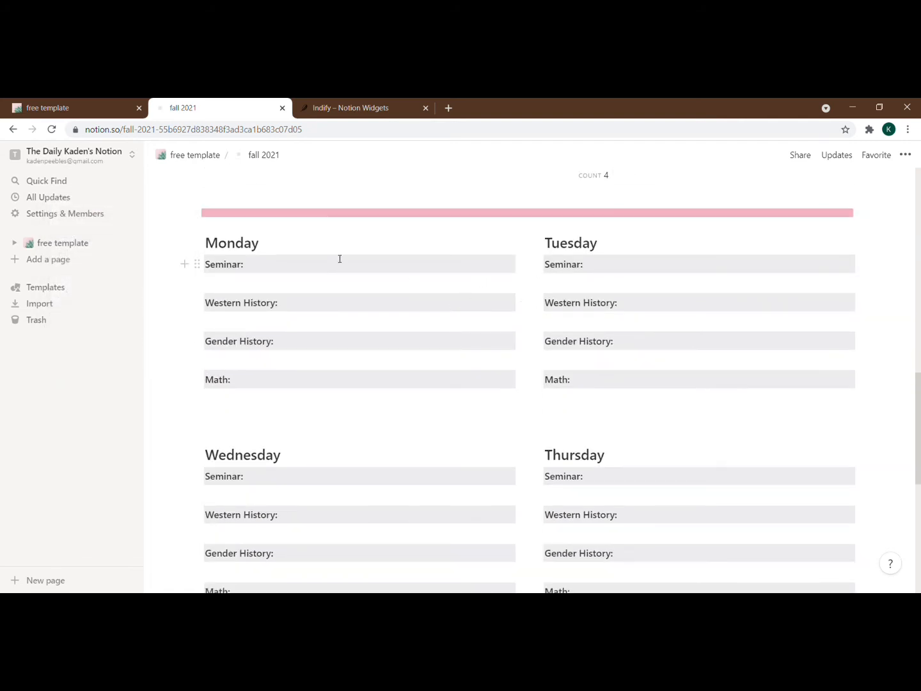
left_click(341, 265)
key("Return")
key("BackSpace")
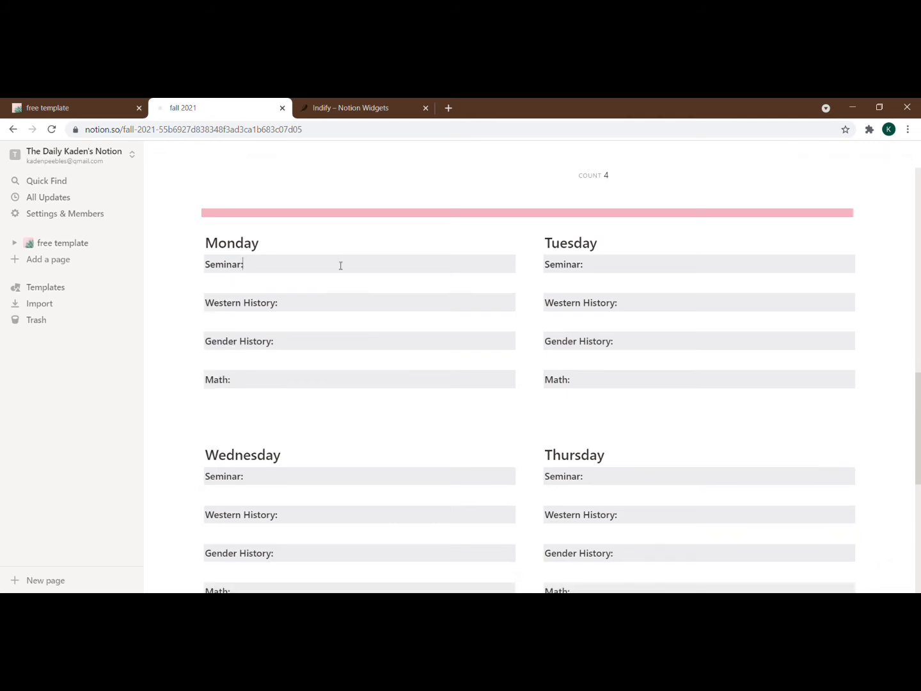
key("Return")
key("BackSpace")
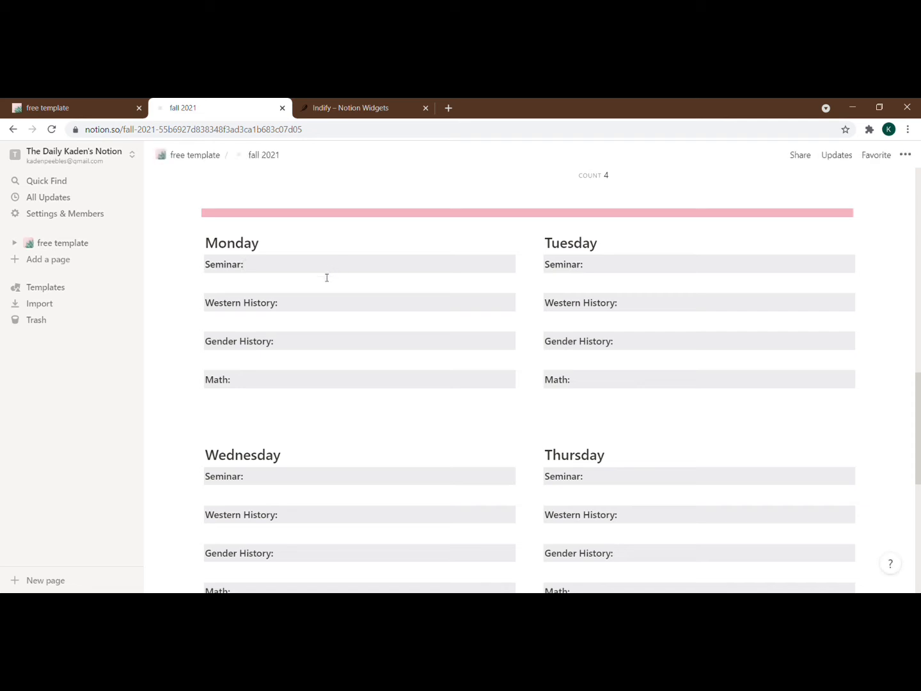
- Look over the fall 2021 page, comparing the upcoming assignments table, the course and countdown section, and the Monday-to-Friday planner
scroll(325, 278, "up", 4)
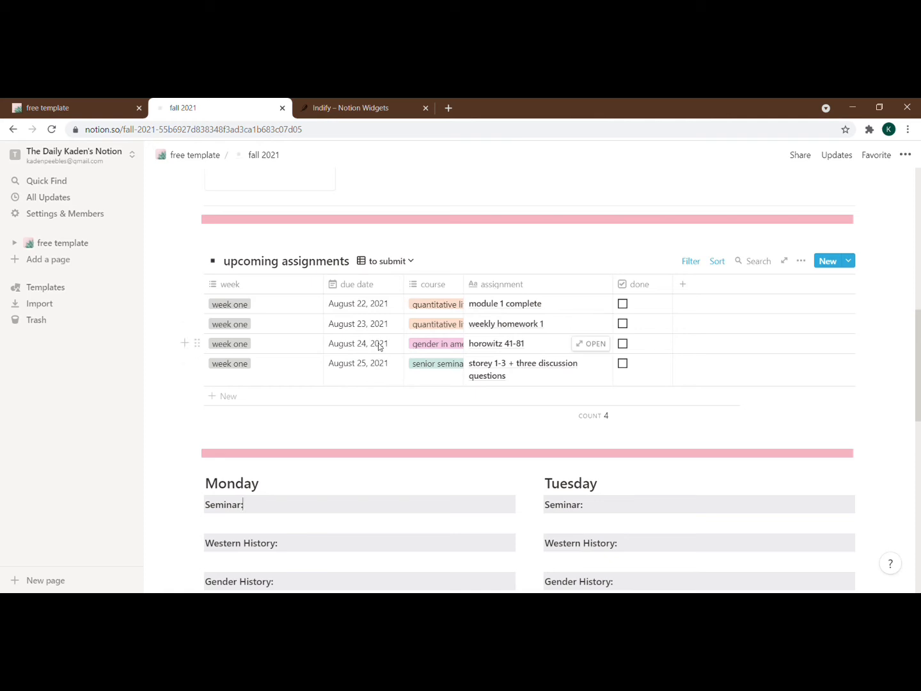
scroll(503, 383, "down", 3)
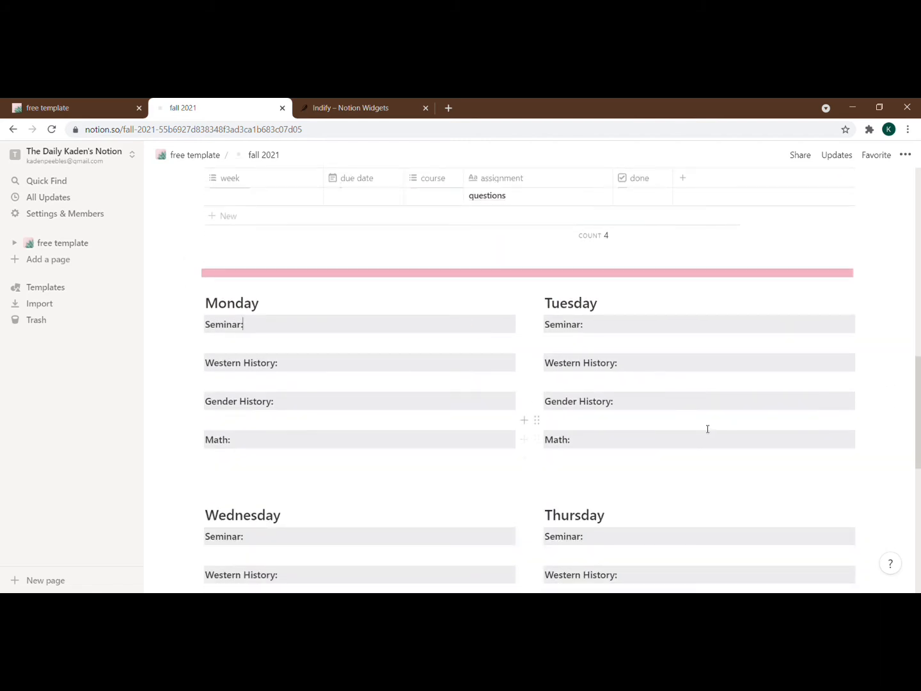
left_click(592, 380)
scroll(611, 385, "up", 3)
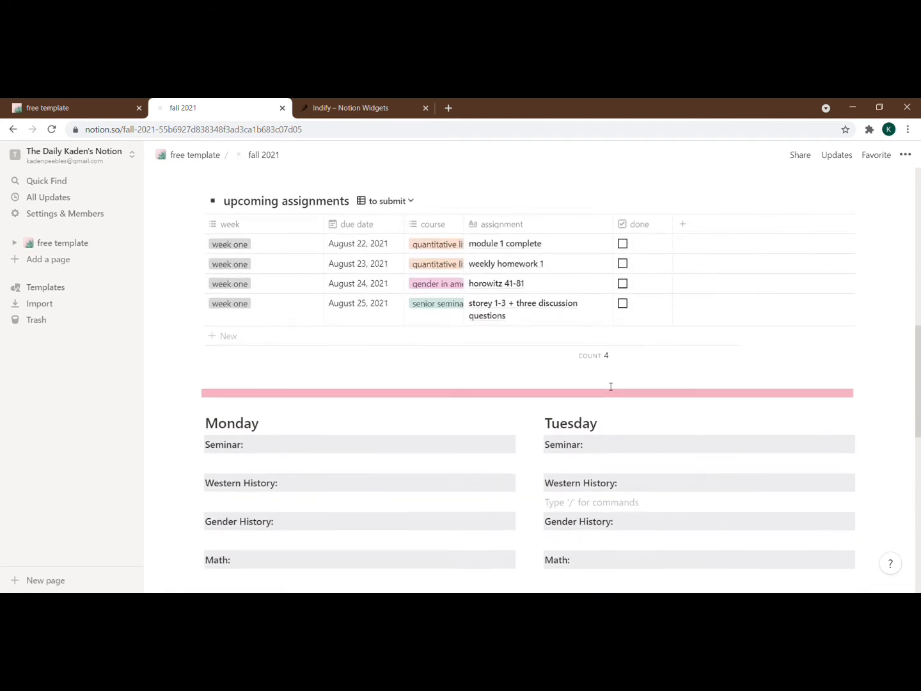
scroll(551, 350, "up", 10)
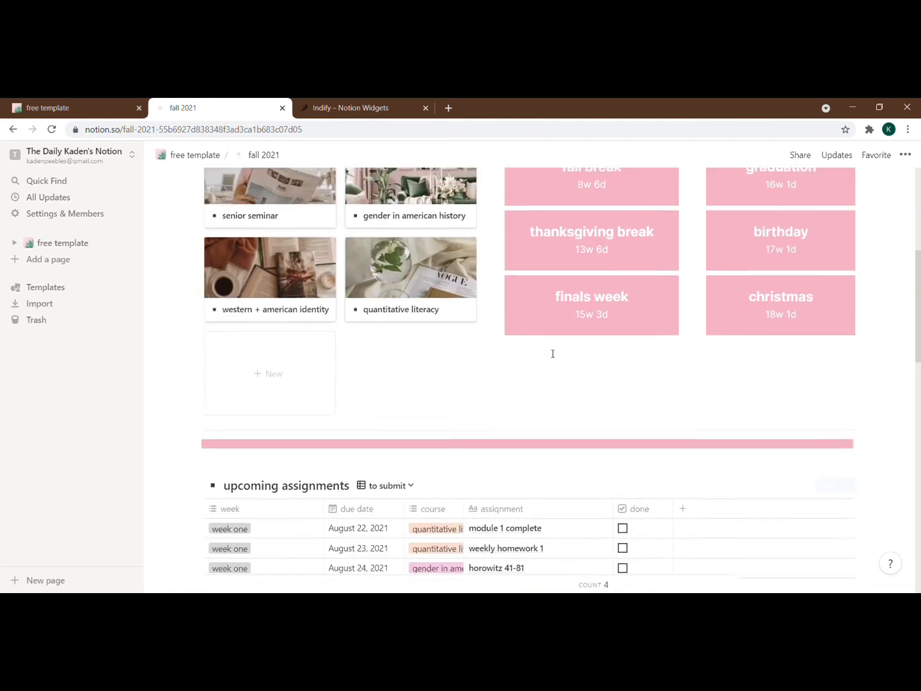
scroll(553, 353, "down", 12)
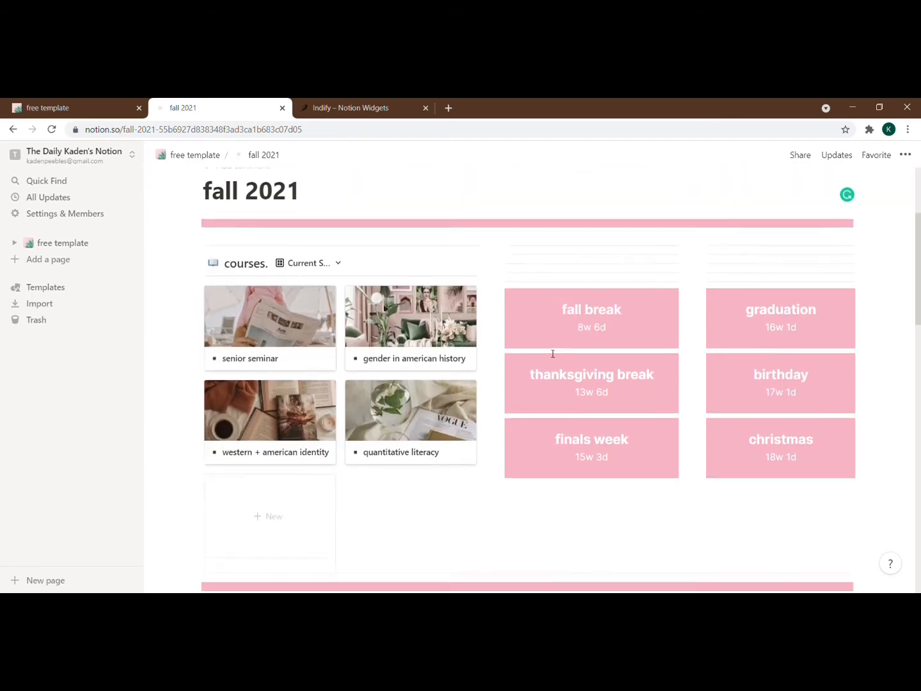
scroll(553, 354, "down", 8)
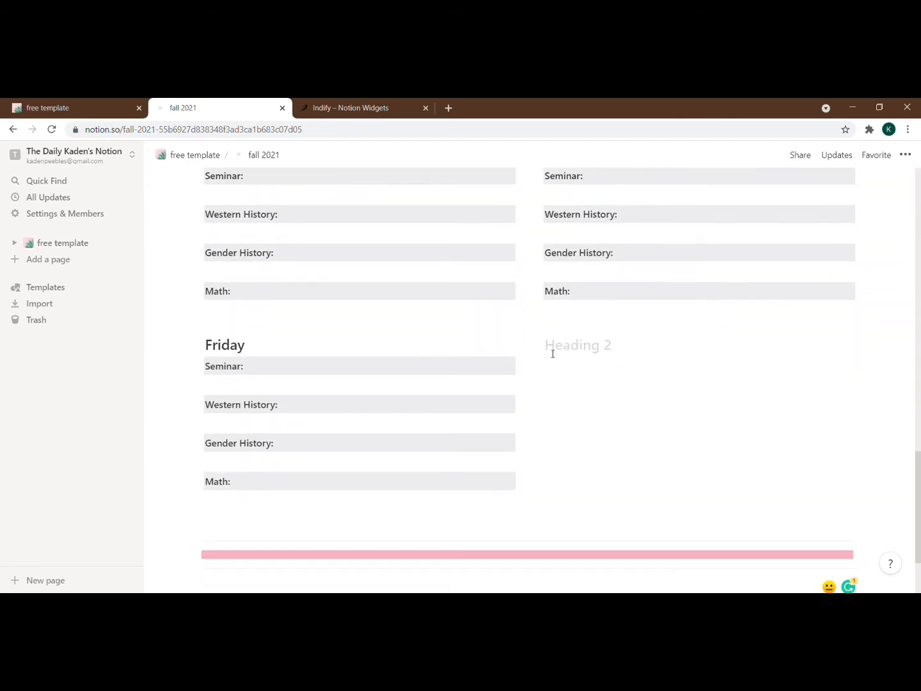
scroll(553, 353, "up", 5)
scroll(552, 354, "up", 5)
scroll(605, 358, "down", 2)
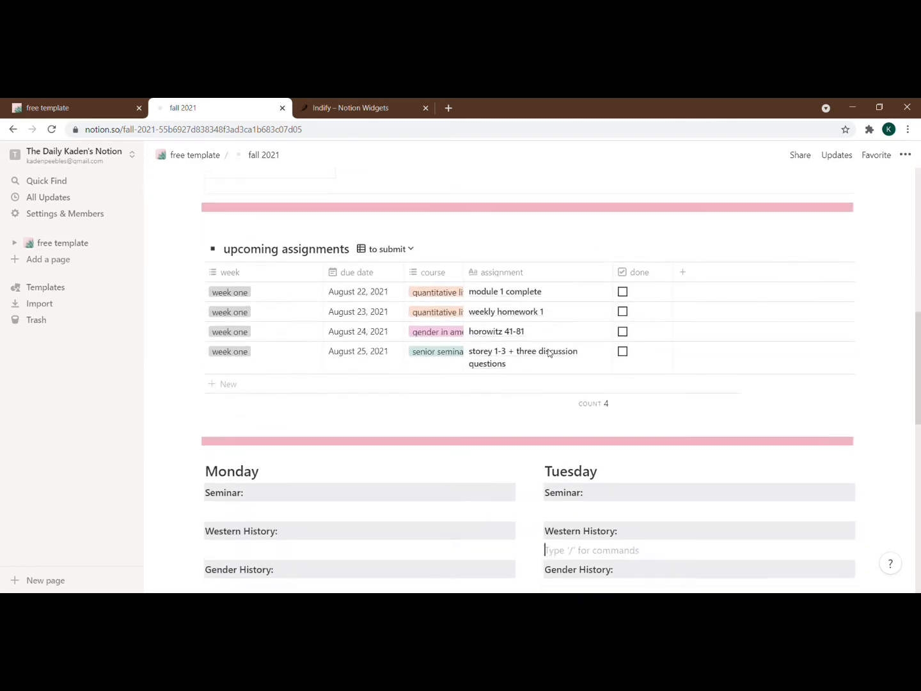
scroll(607, 362, "down", 3)
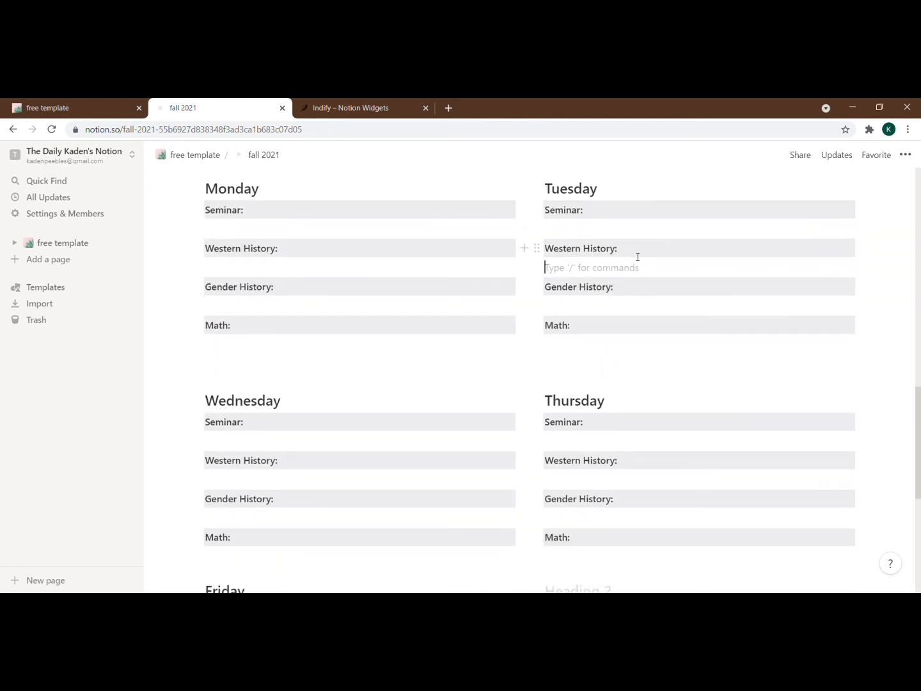
scroll(638, 256, "up", 3)
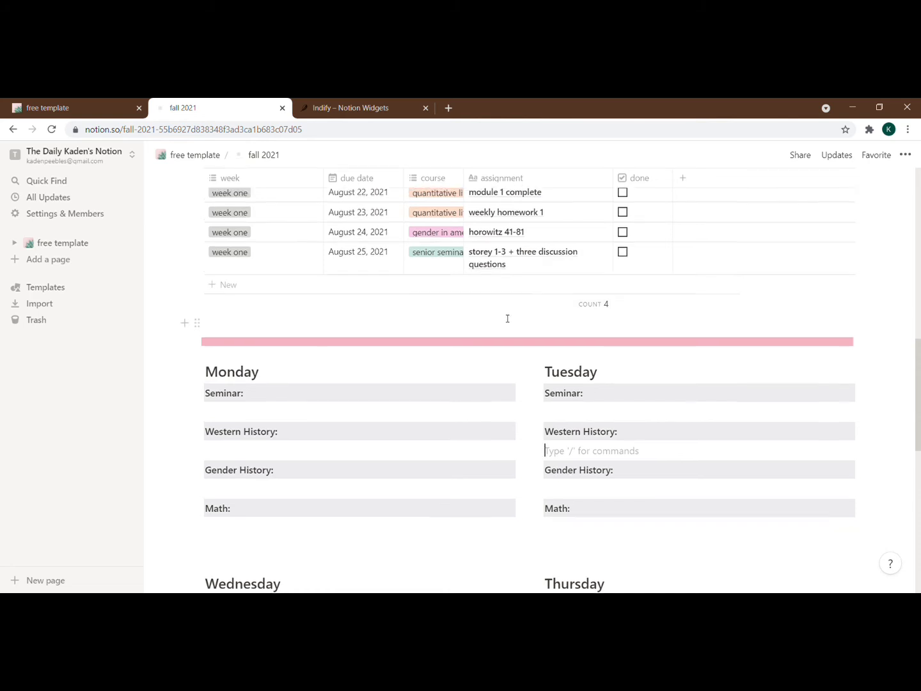
- Insert a divider above the upcoming assignments table and move it to just above the Wednesday and Thursday headings
scroll(507, 318, "up", 2)
left_click(481, 255)
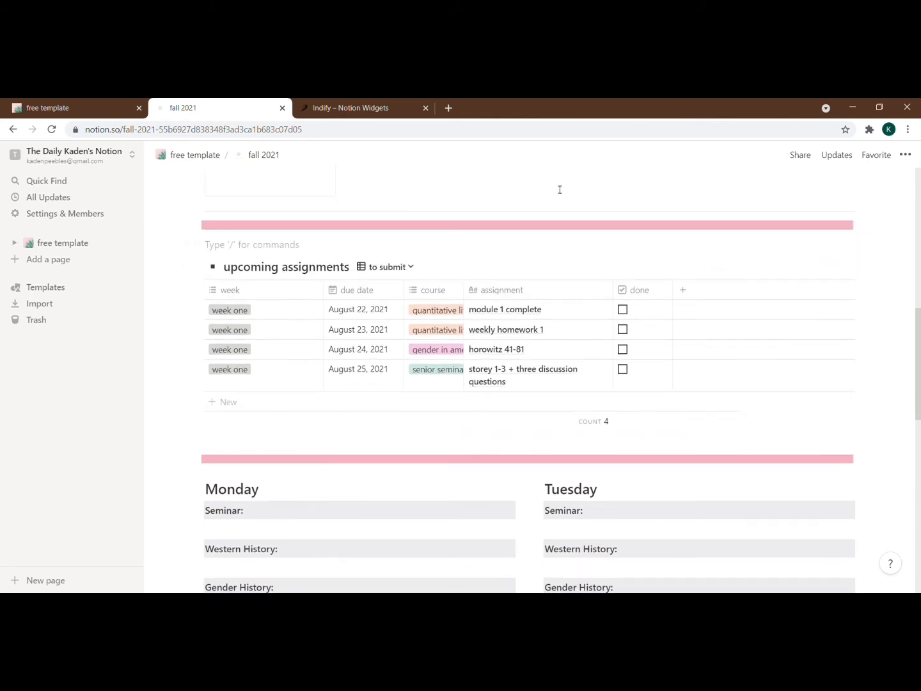
type("/div")
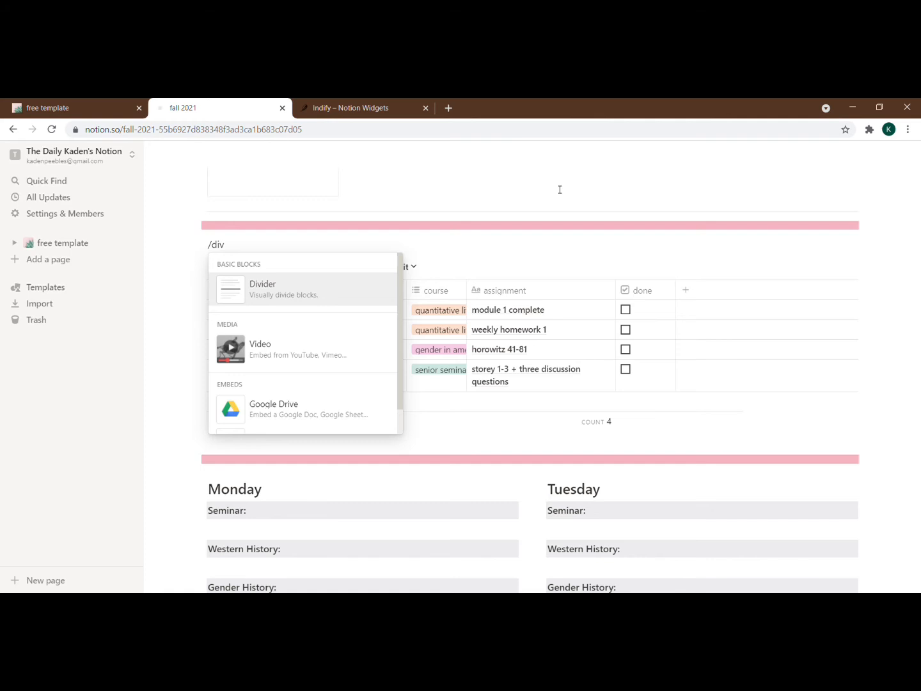
key("Return")
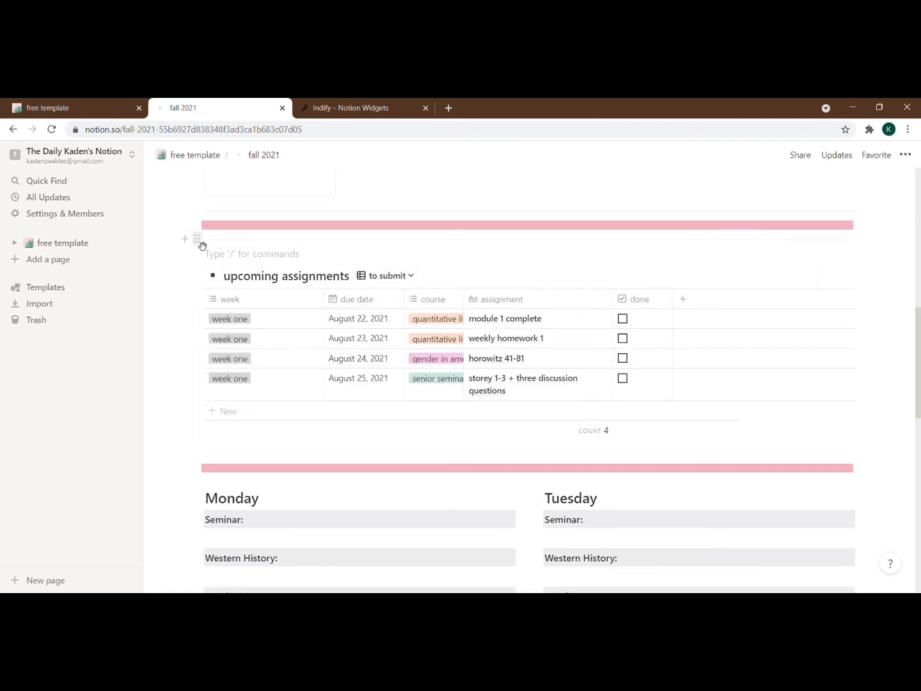
left_click_drag(202, 245, 259, 407)
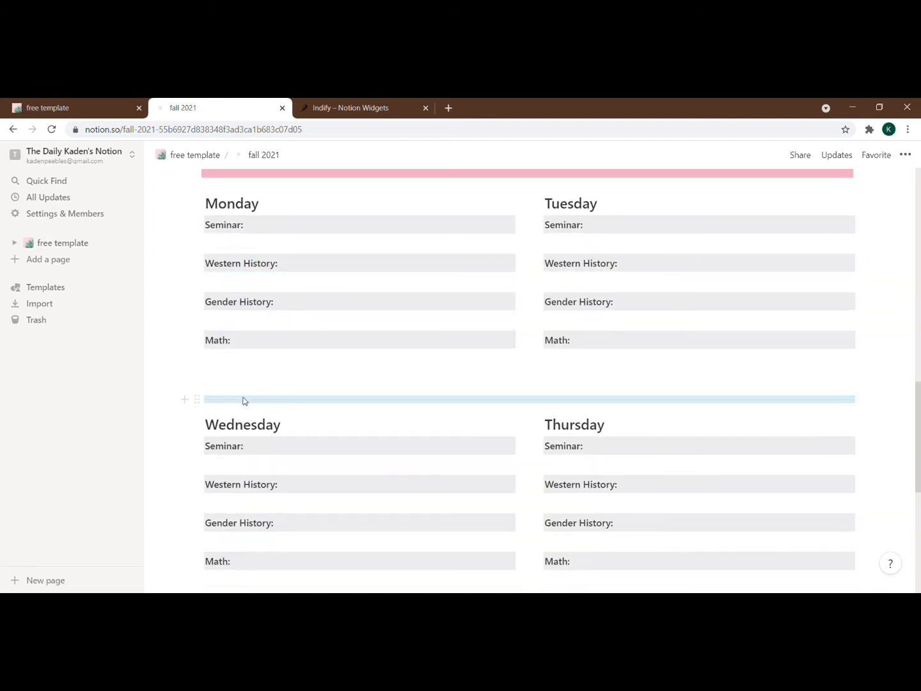
- Move the divider beneath Monday's Western History line, and delete it
left_click_drag(203, 407, 217, 283)
left_click(384, 402)
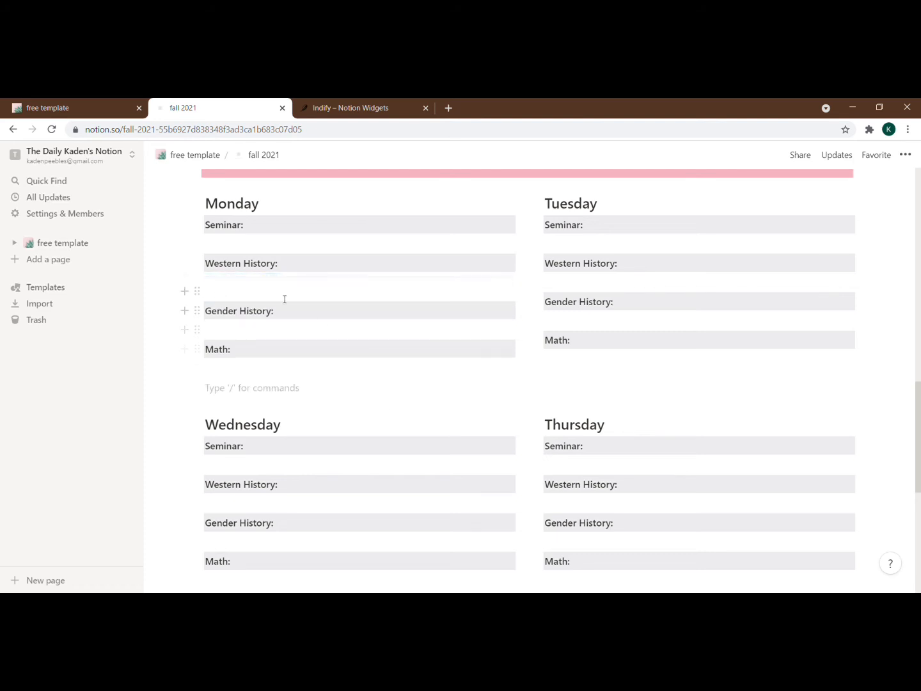
left_click(202, 281)
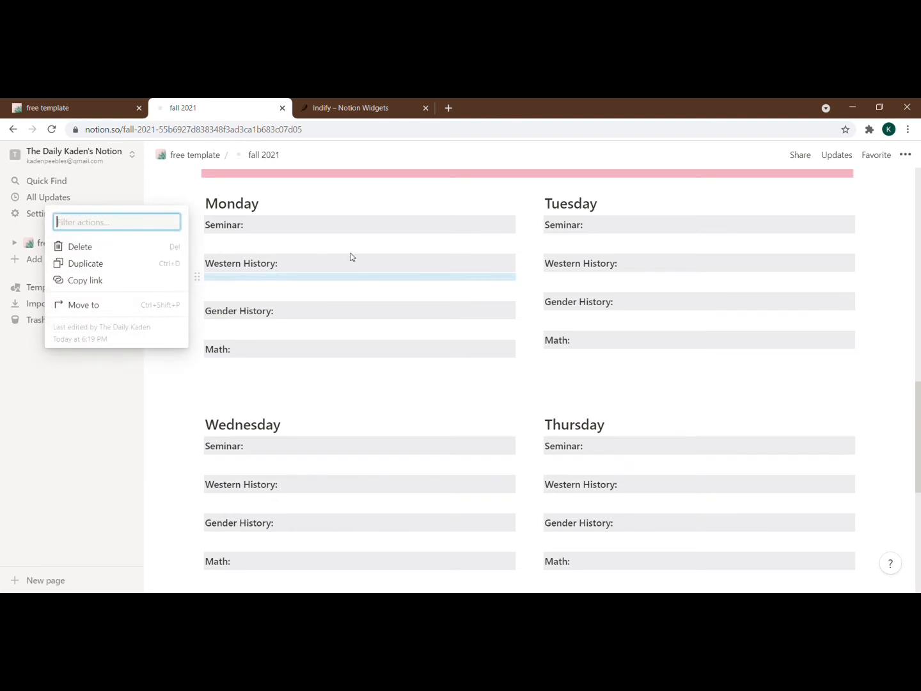
key("Delete")
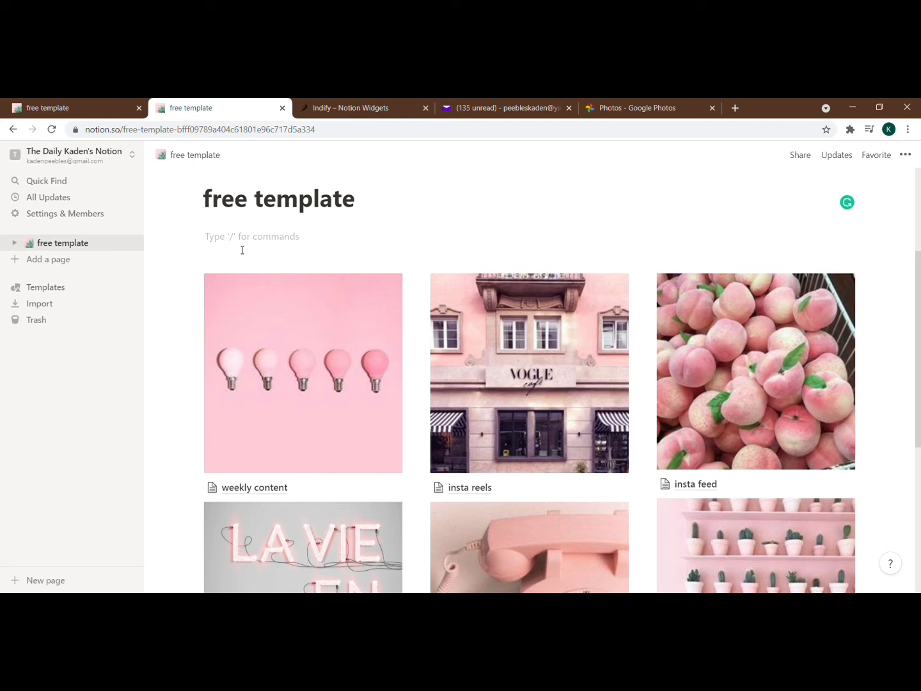
- Upload an image of stacked pink books beneath the free template title and shrink it
type("/")
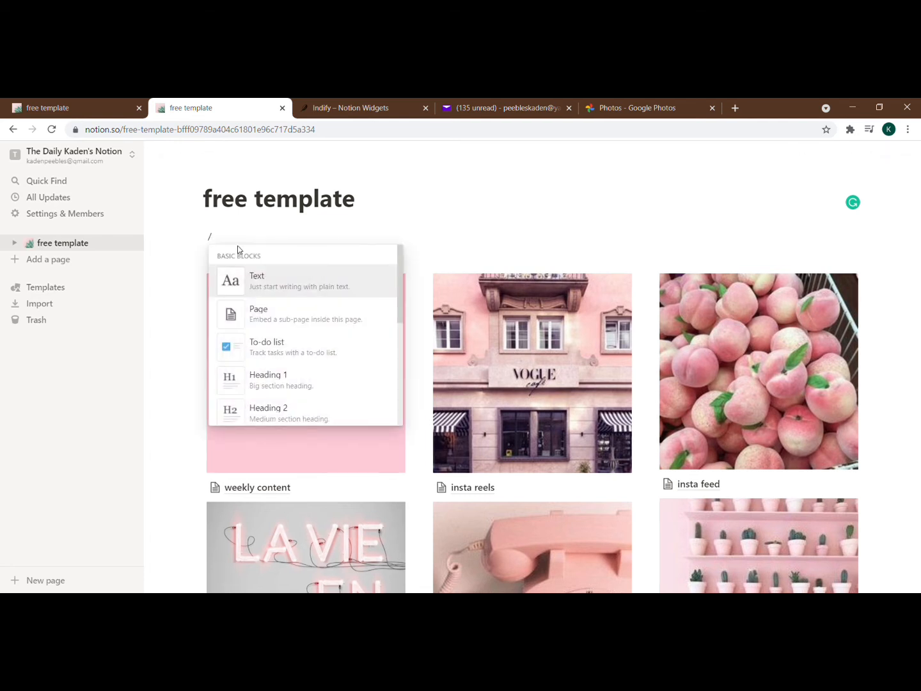
type("ima")
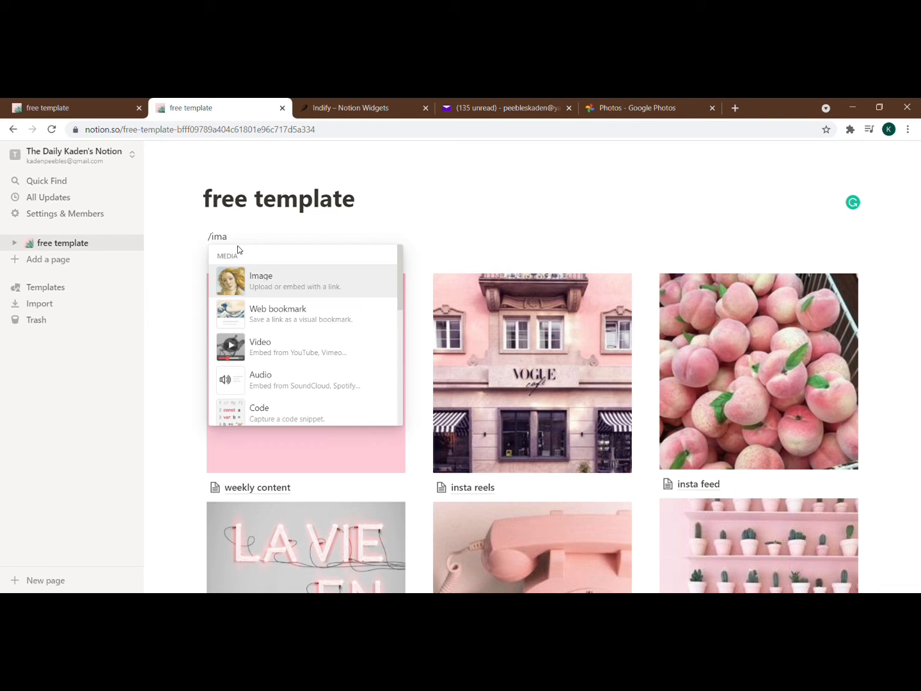
left_click(268, 285)
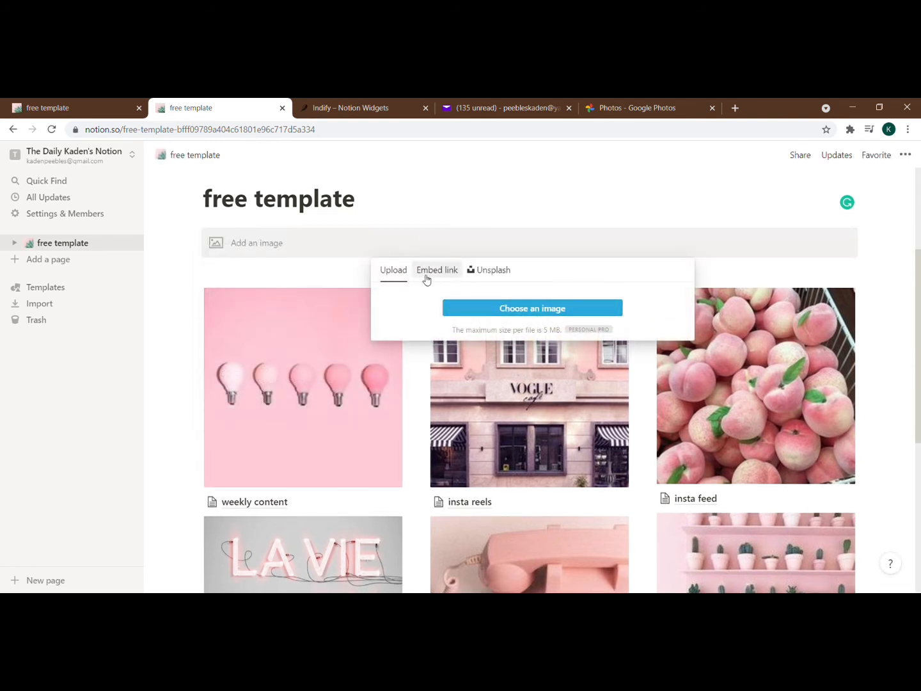
left_click(526, 313)
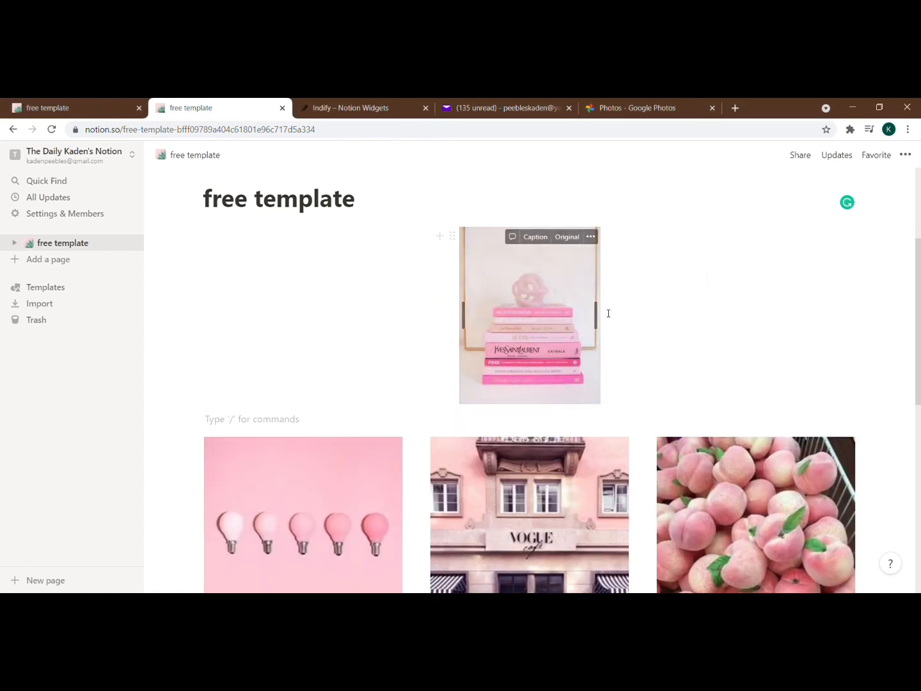
left_click_drag(603, 319, 678, 364)
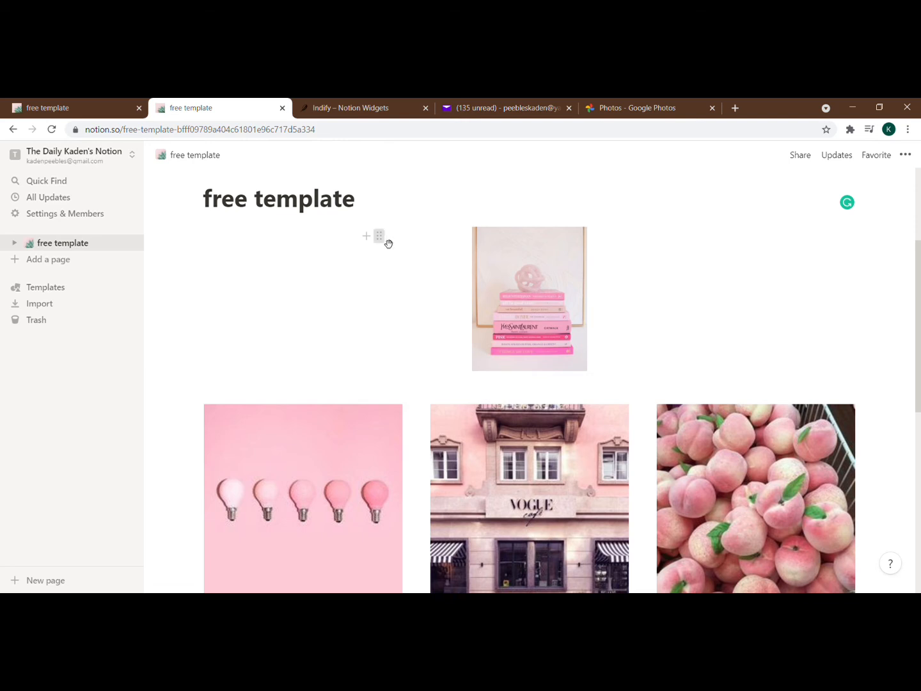
- Move the book image between the light bulb image and the weekly content link, and return it beneath the page title
left_click_drag(389, 245, 240, 357)
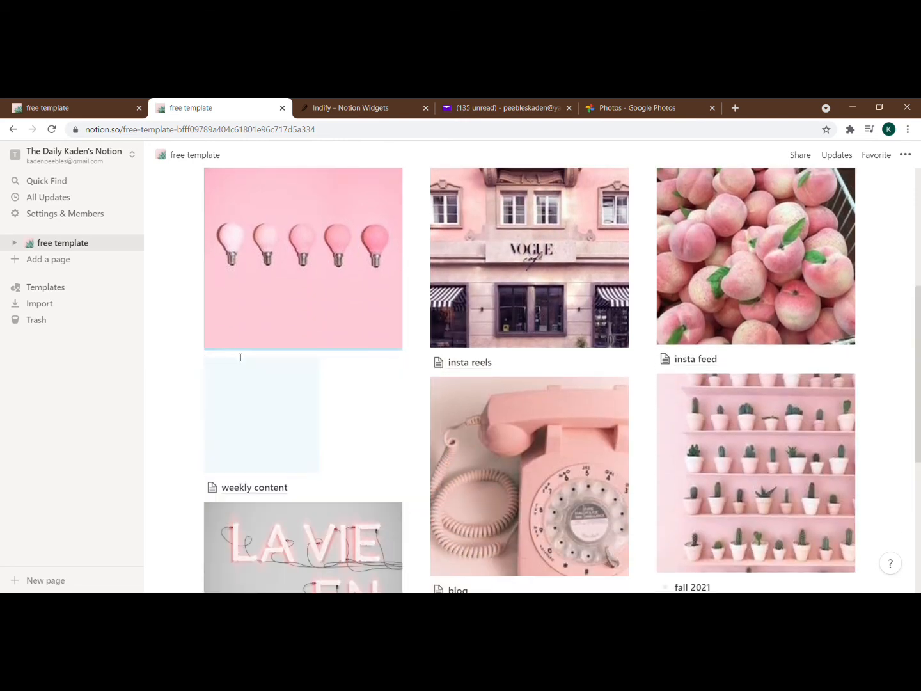
scroll(314, 324, "down", 4)
scroll(346, 329, "up", 3)
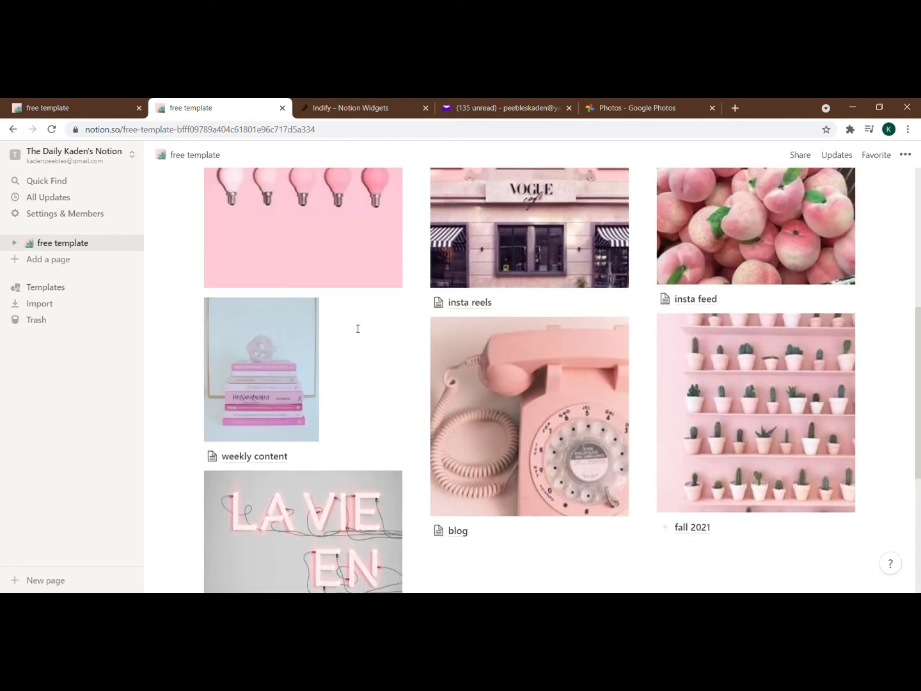
scroll(372, 307, "up", 1)
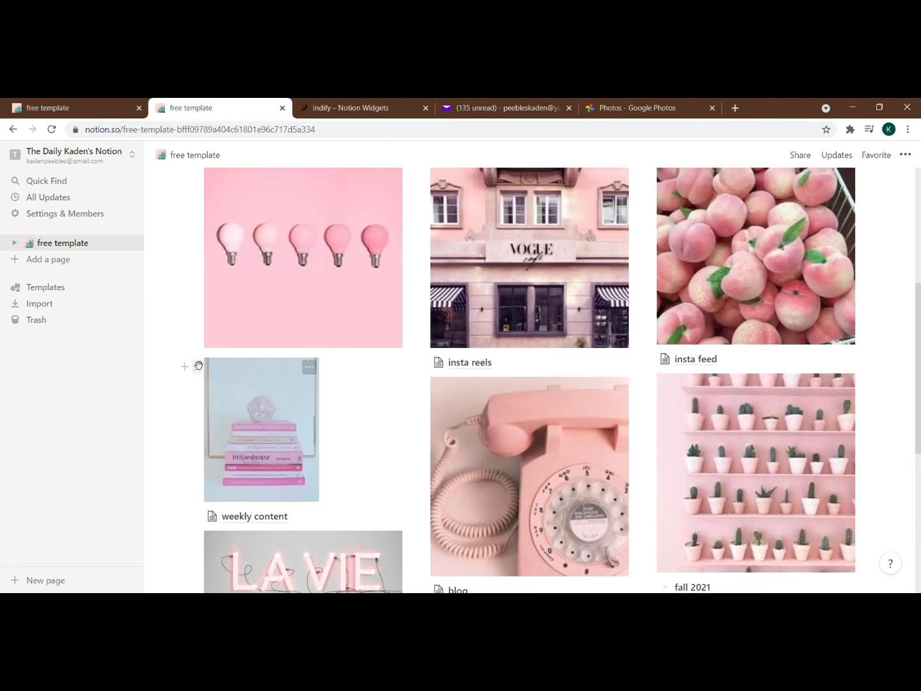
left_click_drag(205, 378, 384, 389)
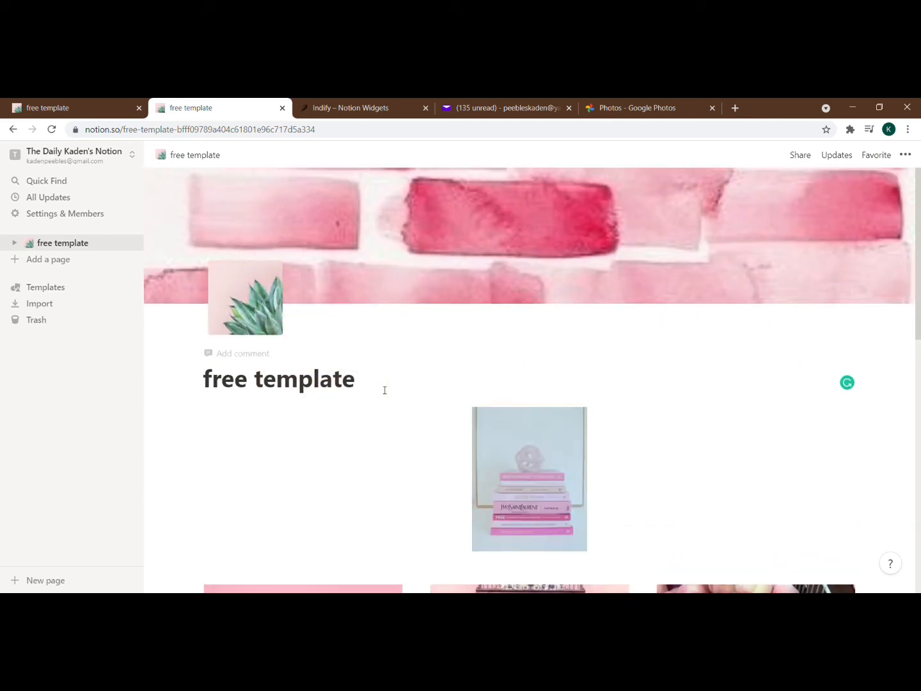
- Place the light bulb image in a column beside the book image and narrow that column
scroll(407, 391, "down", 3)
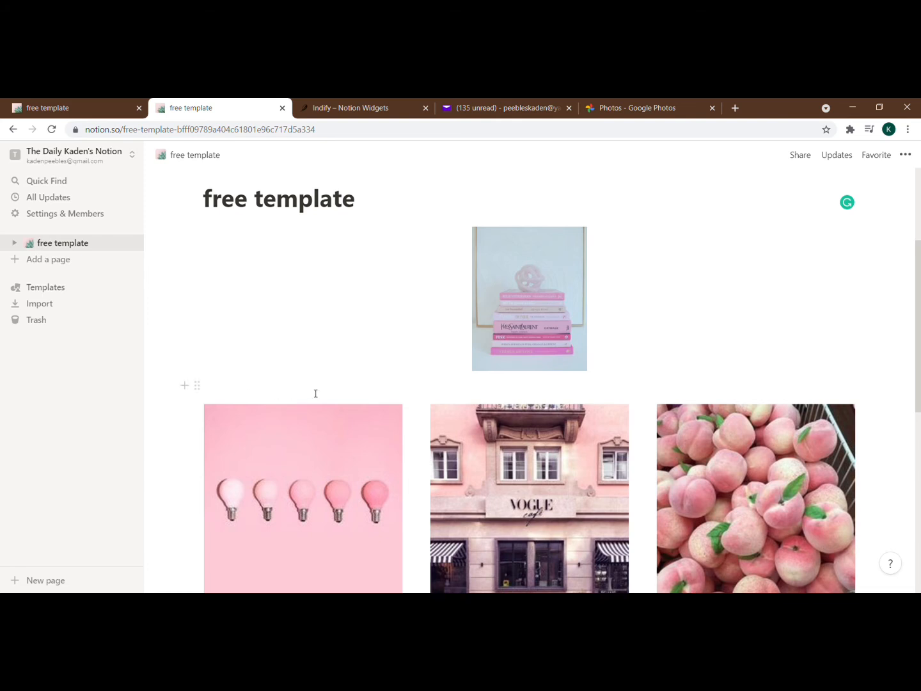
left_click_drag(199, 411, 613, 240)
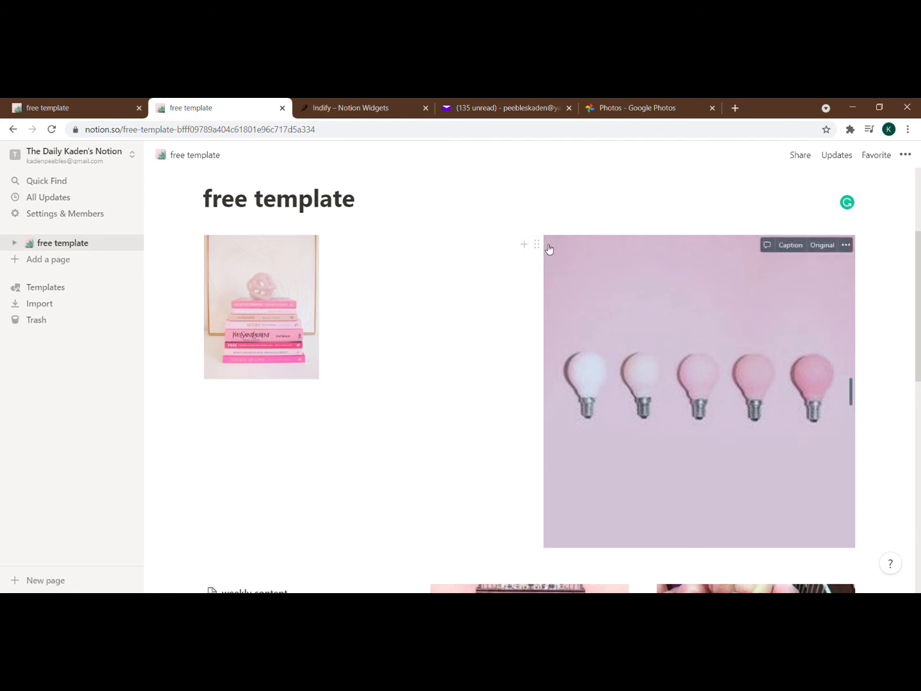
left_click_drag(528, 289, 604, 297)
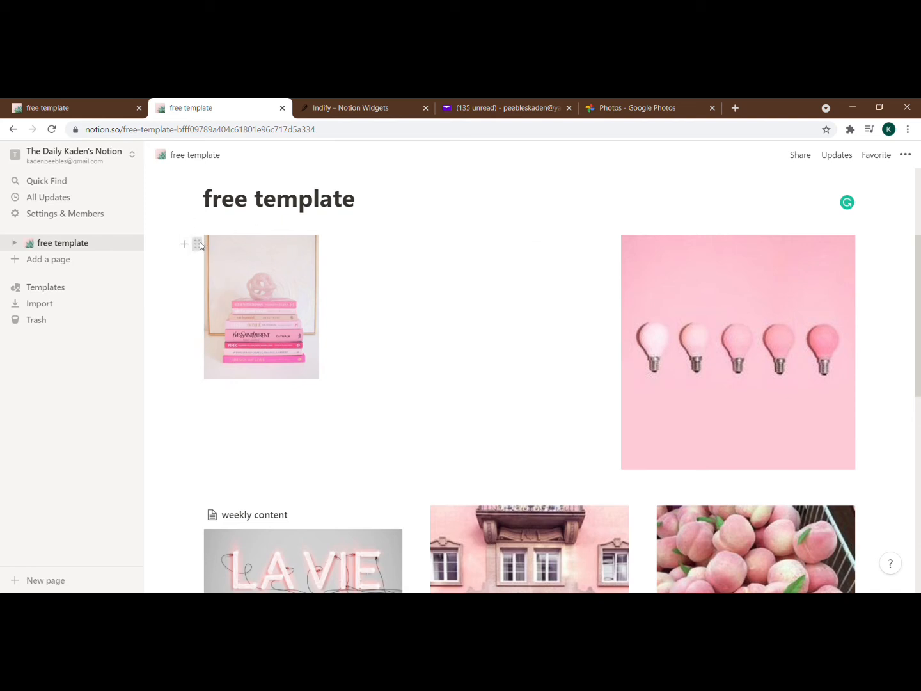
- Delete the book image and move the light bulb image back above the weekly content link
left_click(197, 245)
key("Delete")
scroll(250, 250, "down", 4)
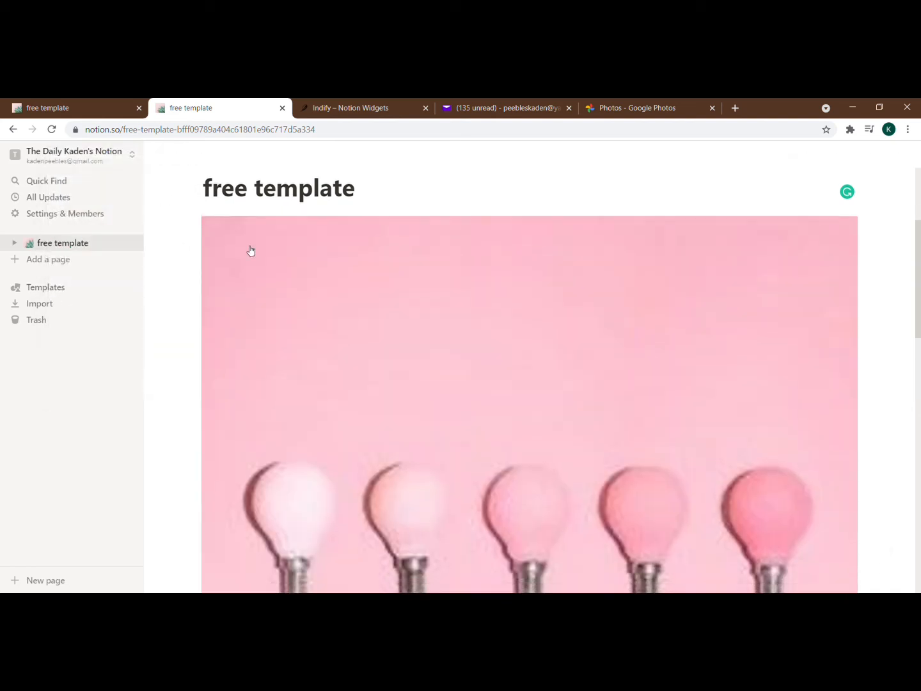
scroll(267, 256, "up", 1)
scroll(266, 256, "up", 3)
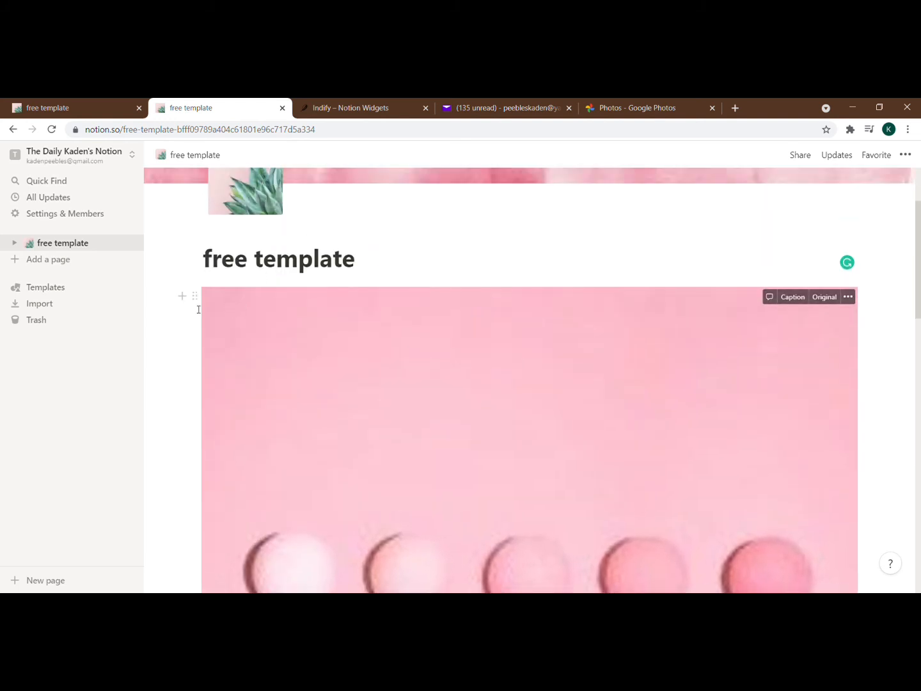
left_click_drag(209, 361, 202, 255)
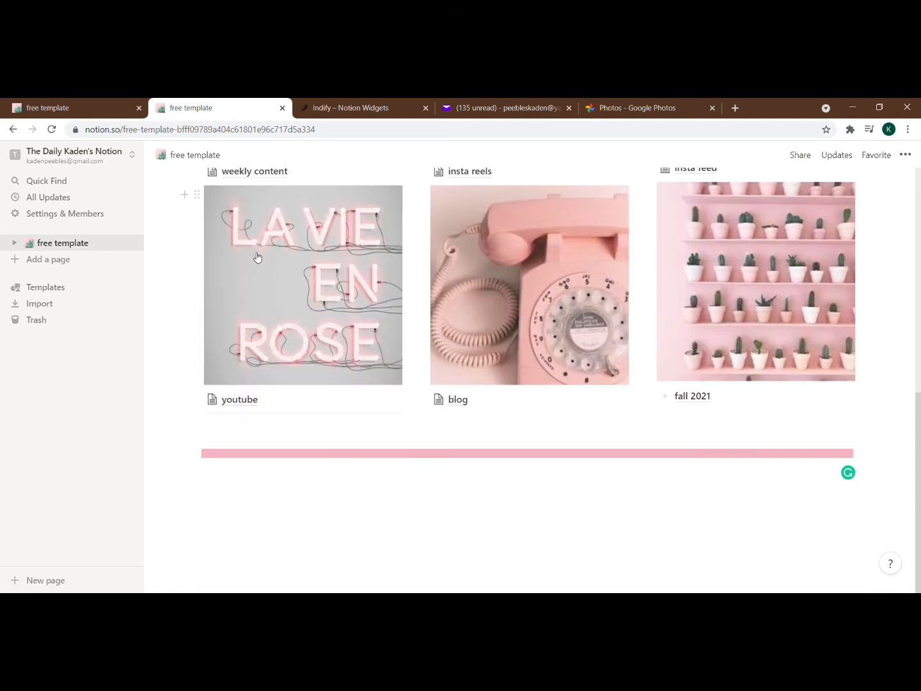
scroll(350, 263, "up", 5)
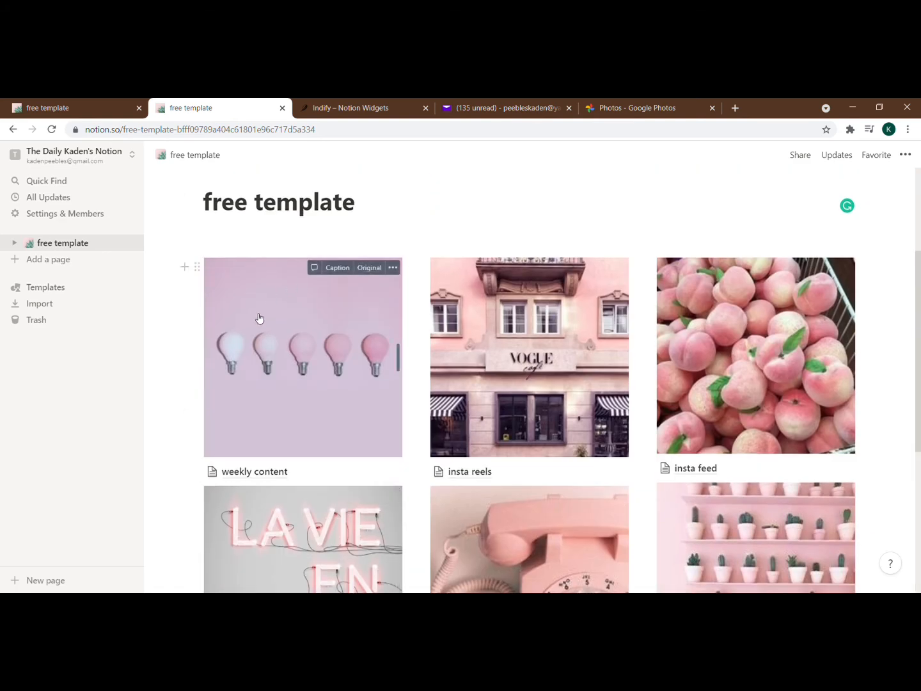
scroll(499, 332, "down", 3)
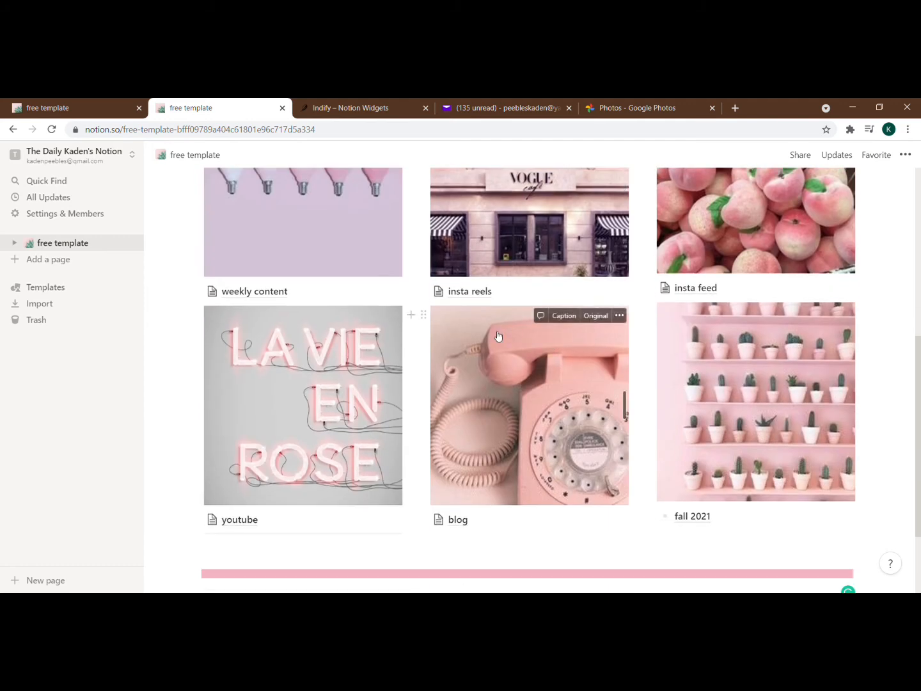
scroll(359, 319, "up", 2)
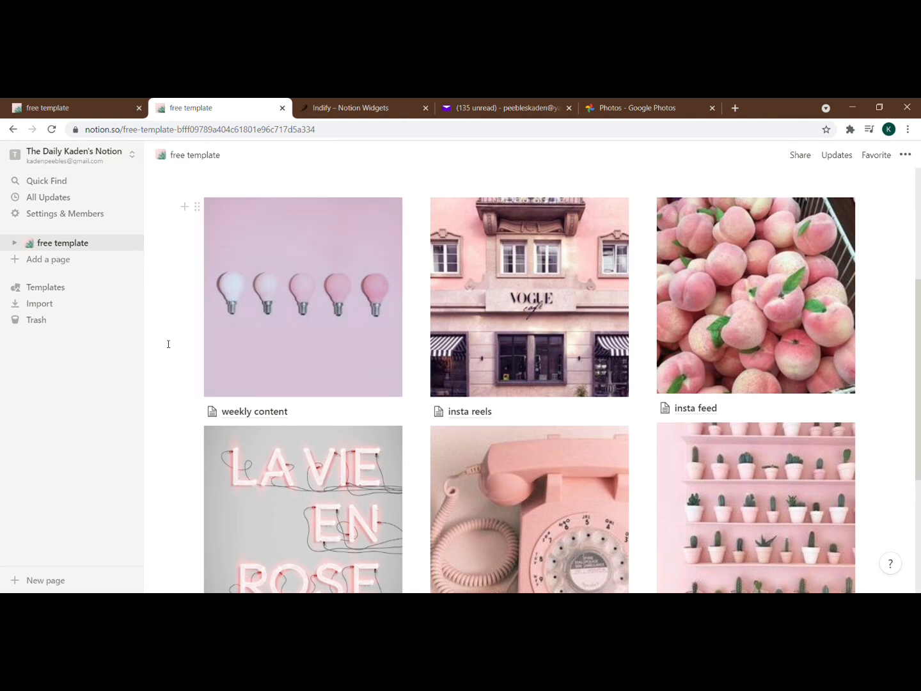
scroll(273, 320, "up", 1)
left_click(274, 319)
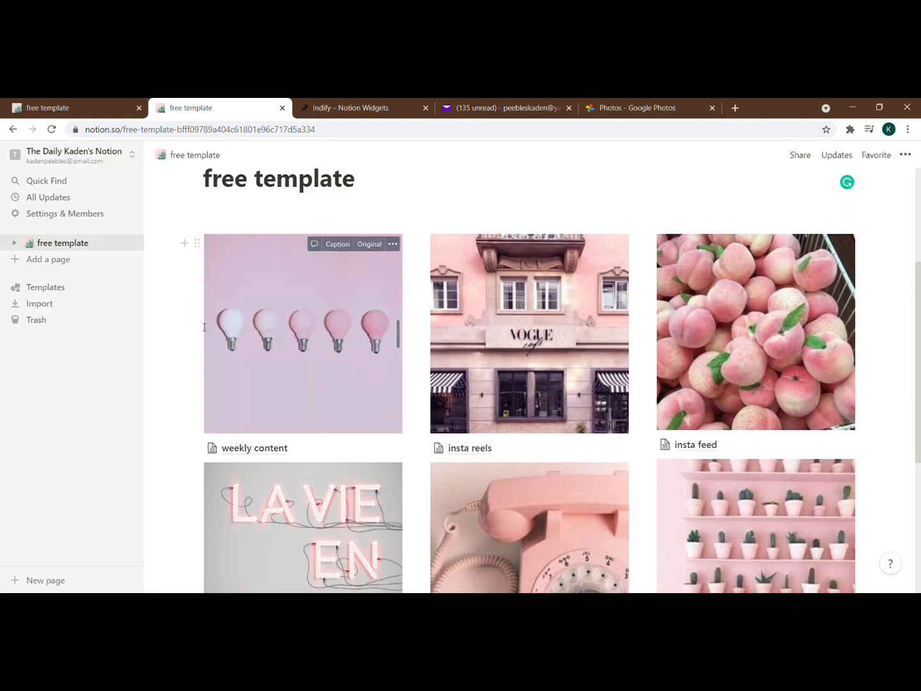
left_click(184, 318)
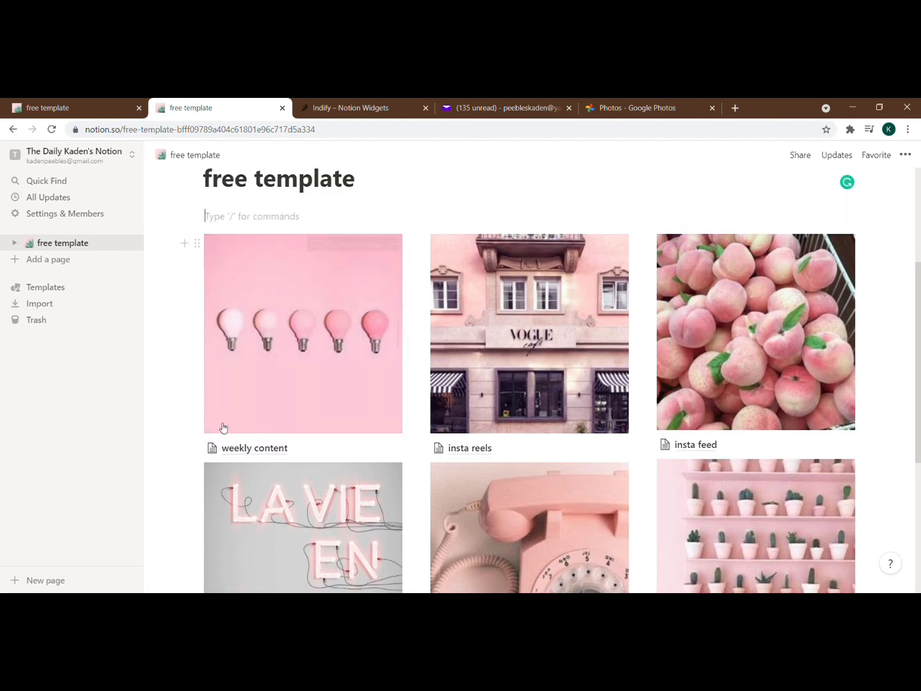
- Open the weekly content page and look through its YouTube and Instagram calendars
left_click(255, 448)
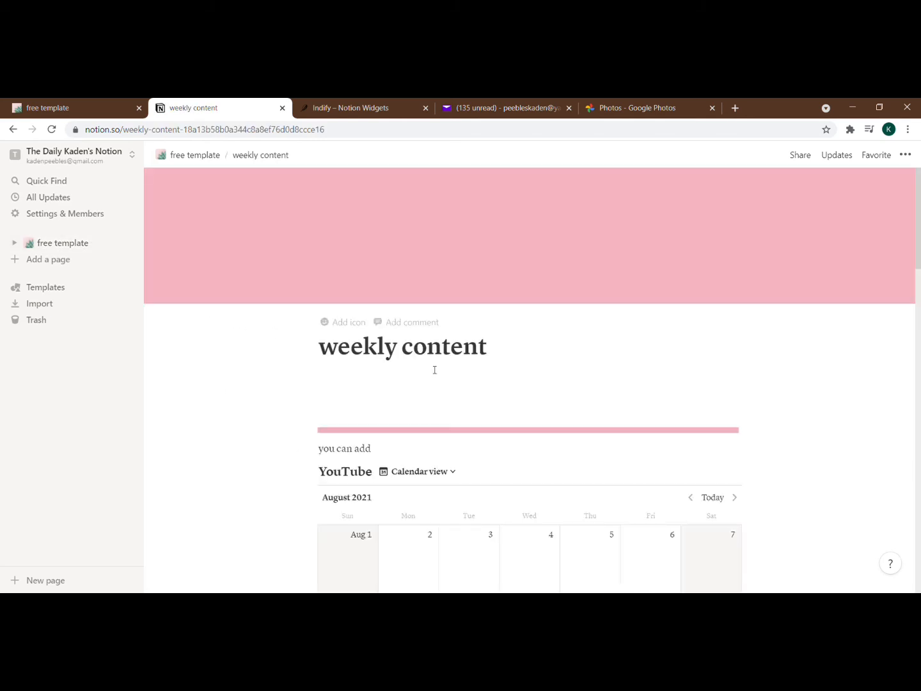
scroll(391, 308, "down", 5)
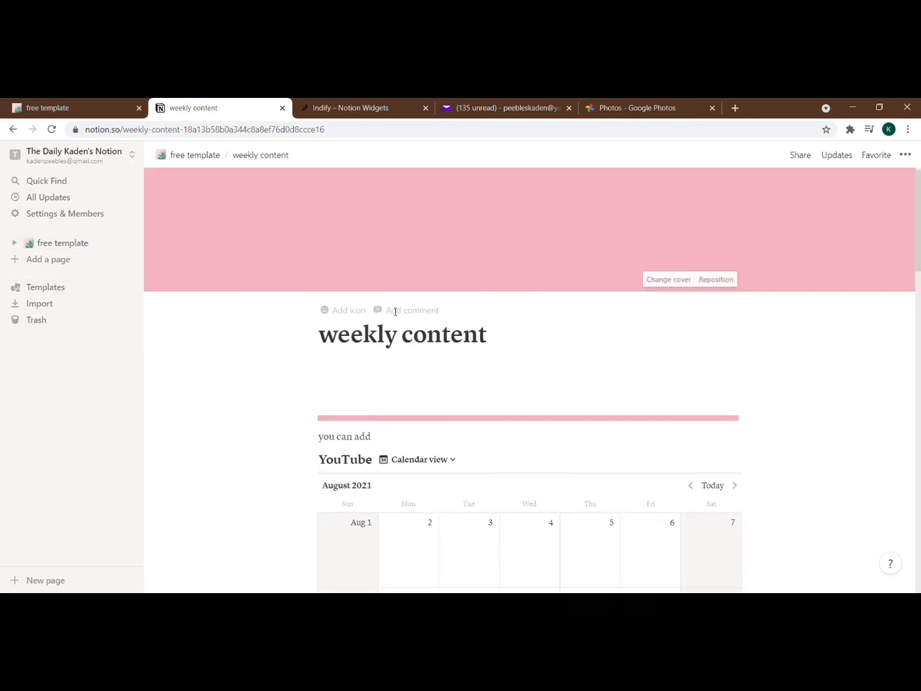
scroll(394, 312, "down", 3)
scroll(393, 311, "up", 8)
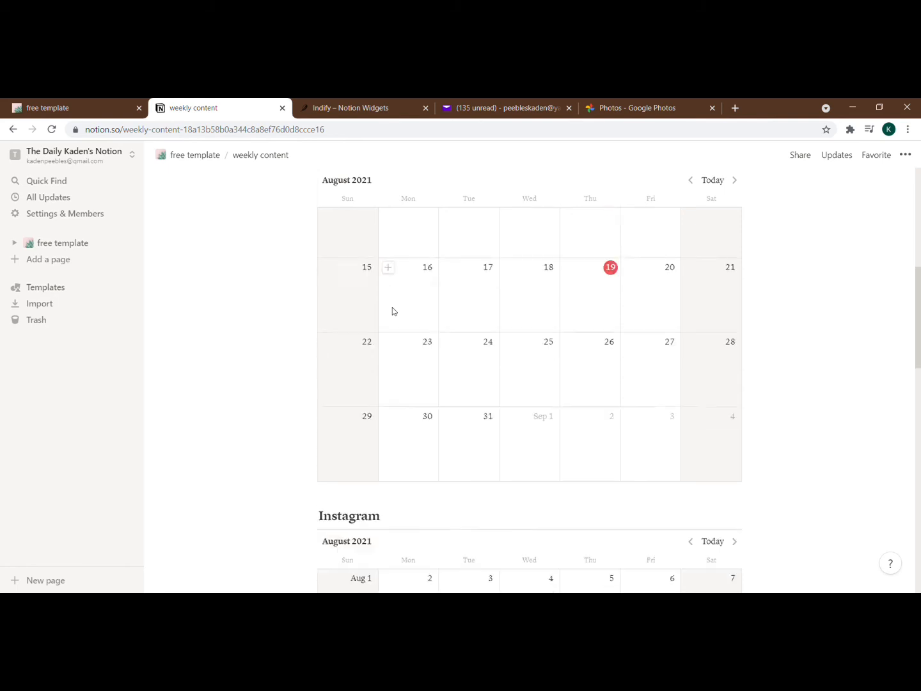
scroll(393, 310, "down", 5)
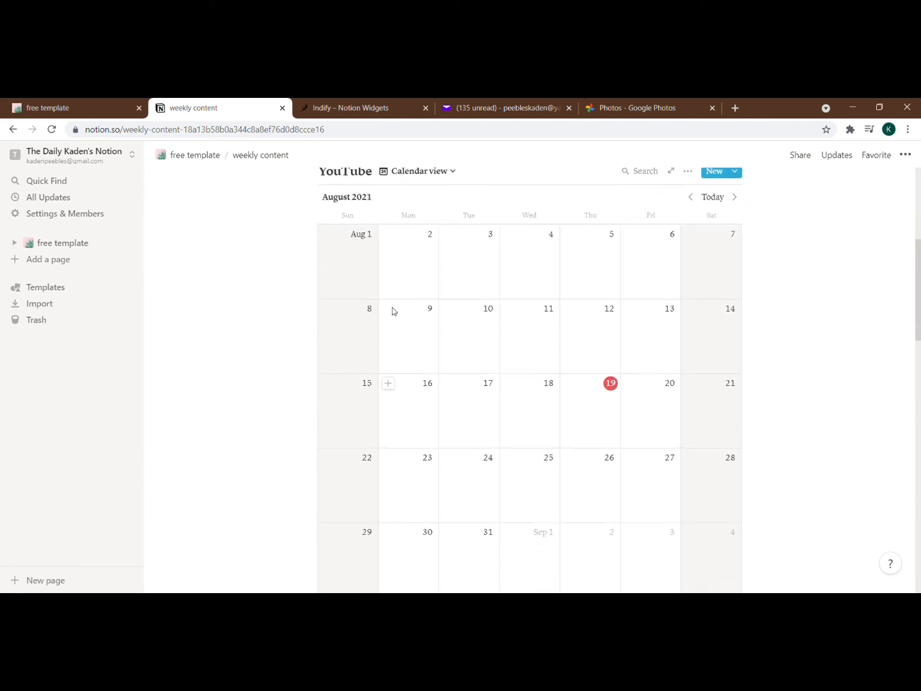
scroll(445, 285, "down", 3)
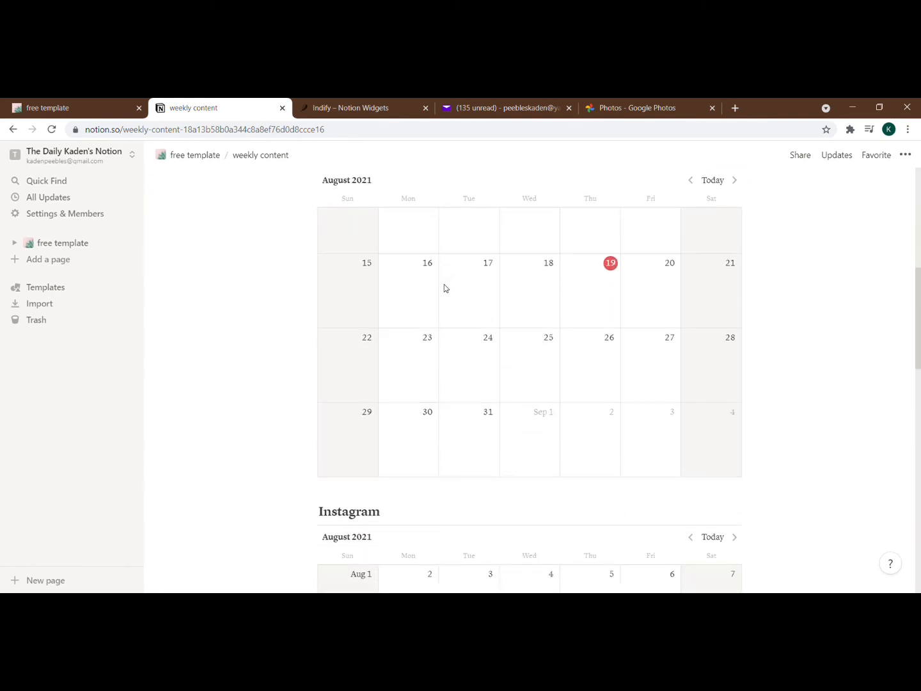
scroll(445, 288, "down", 10)
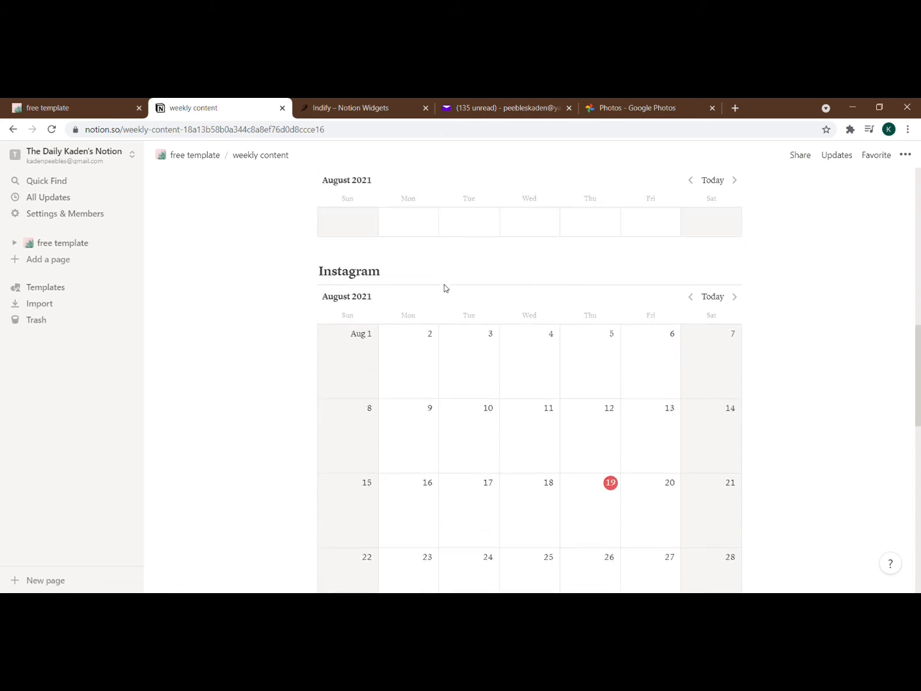
scroll(445, 285, "up", 15)
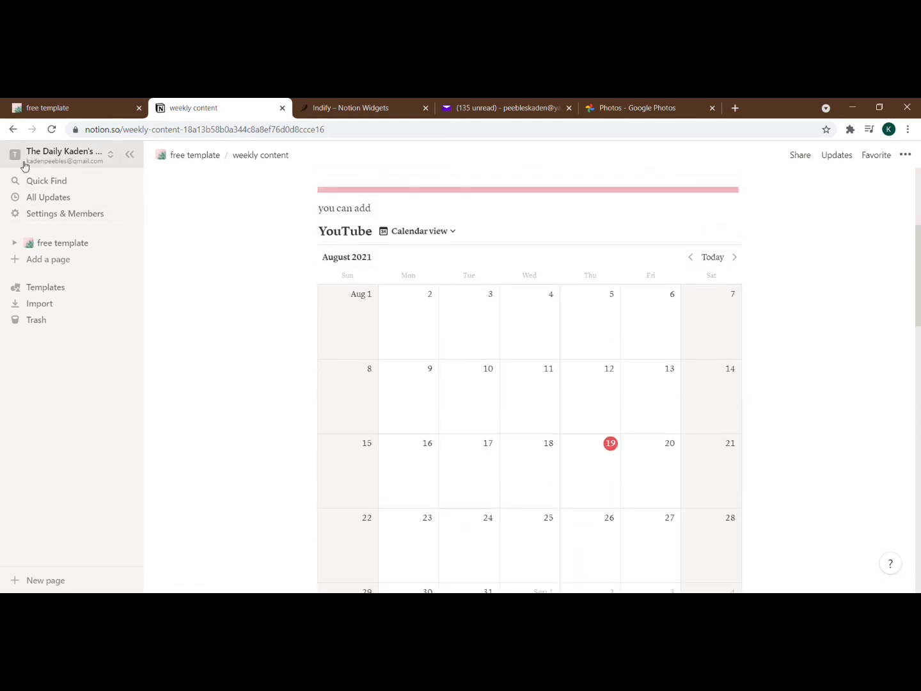
- Return to the free template page, open the blog page and look over its content ideas checklists
left_click(85, 247)
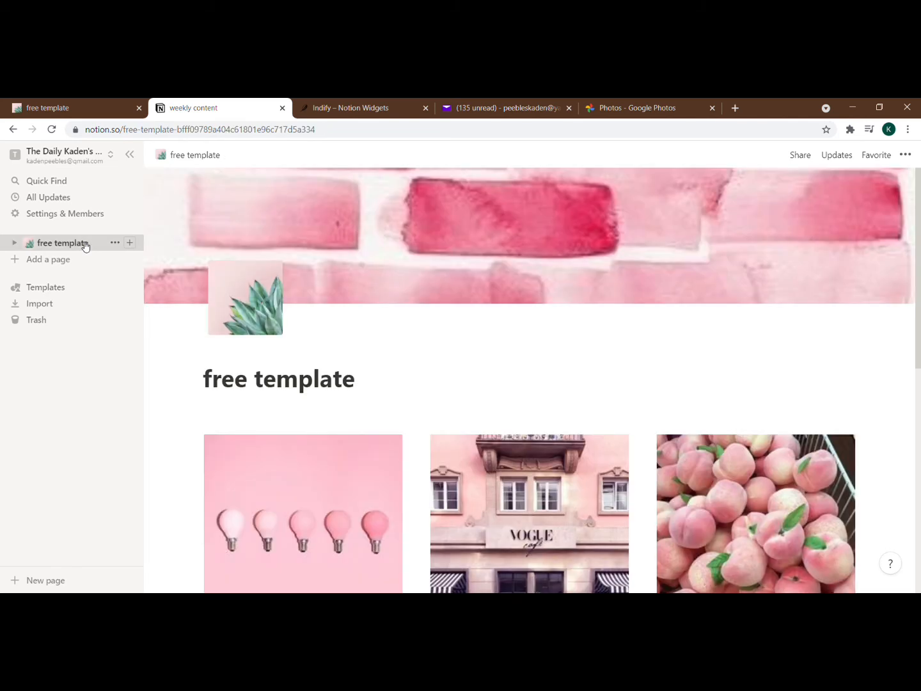
scroll(288, 323, "down", 6)
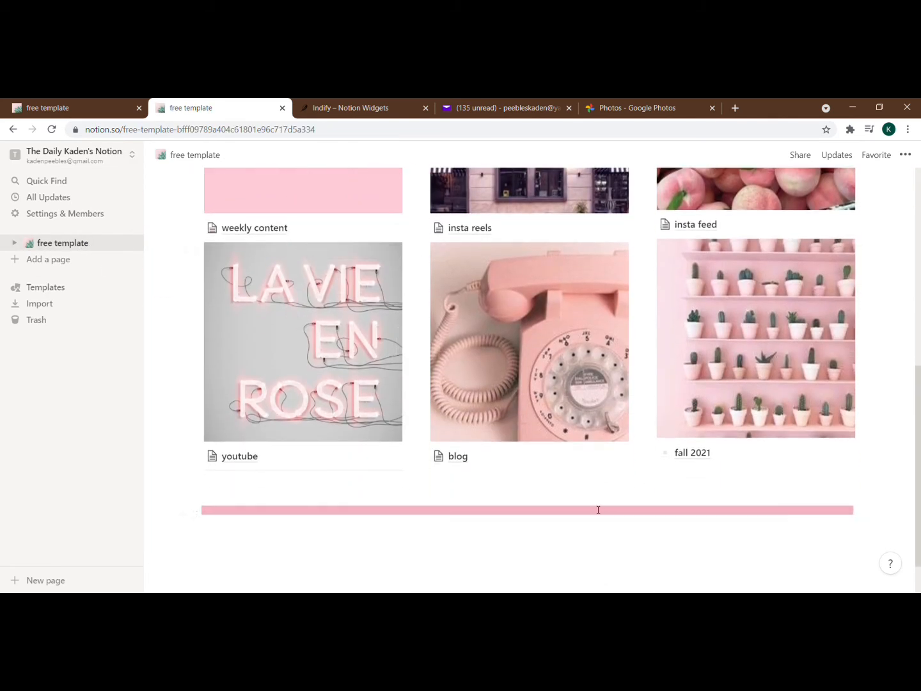
left_click(459, 458)
scroll(440, 287, "down", 3)
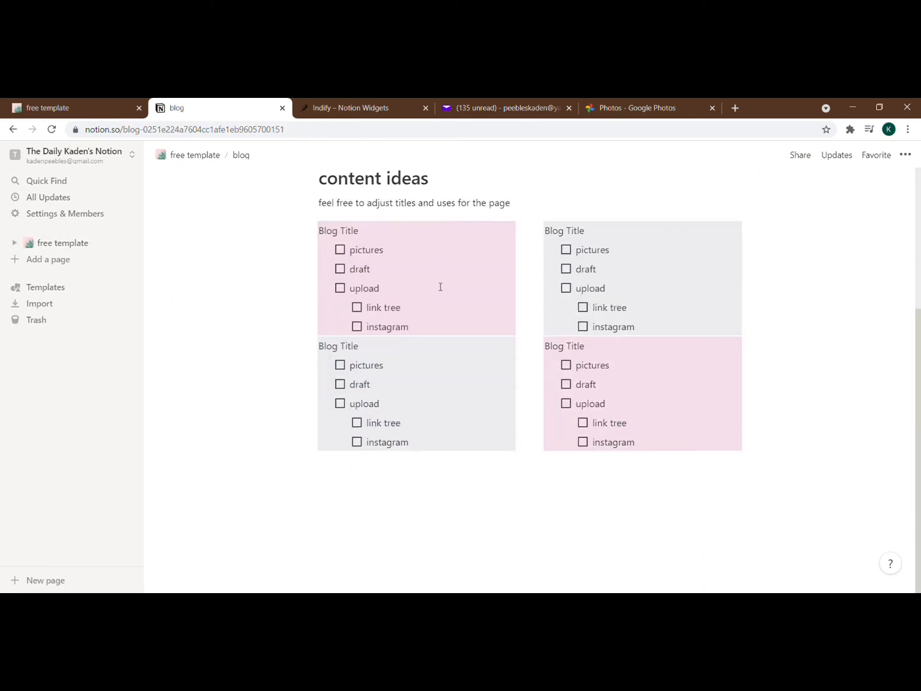
scroll(441, 286, "up", 1)
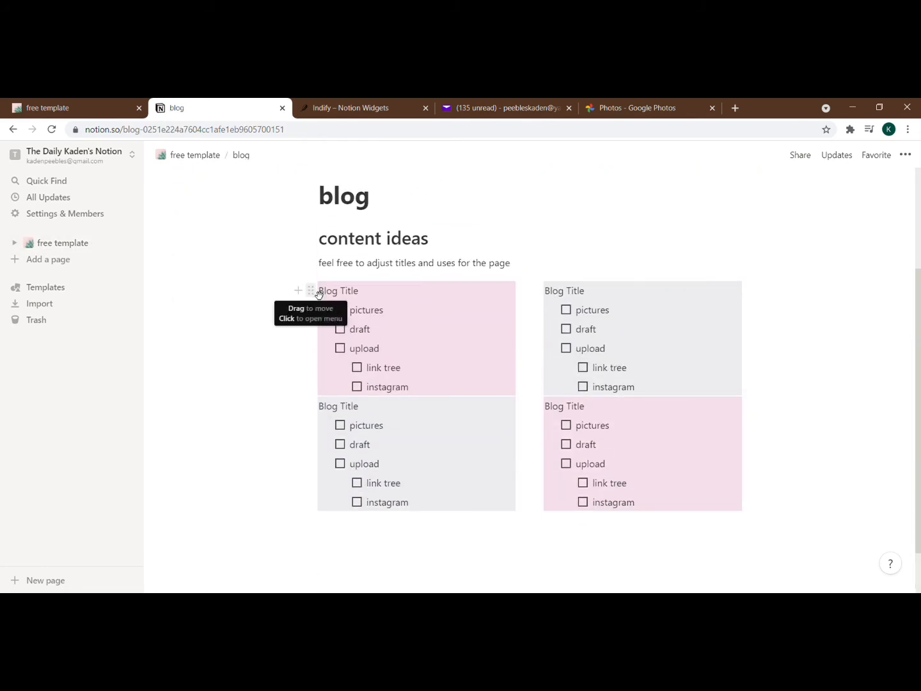
- Review the text and background color options for the first pink Blog Title block without applying any
left_click(319, 293)
mouse_move(265, 362)
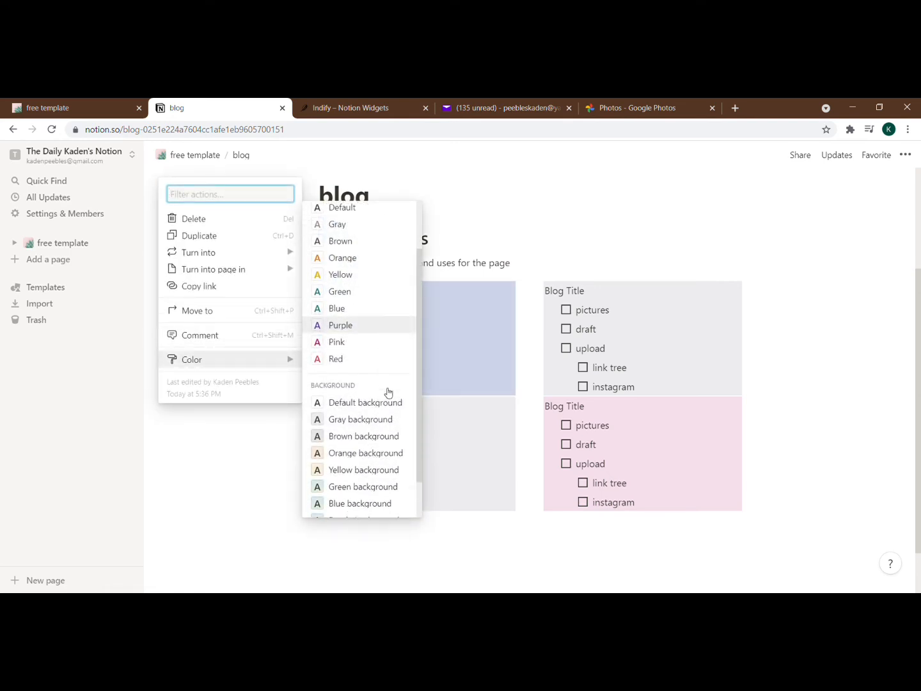
scroll(388, 390, "down", 2)
scroll(346, 356, "up", 2)
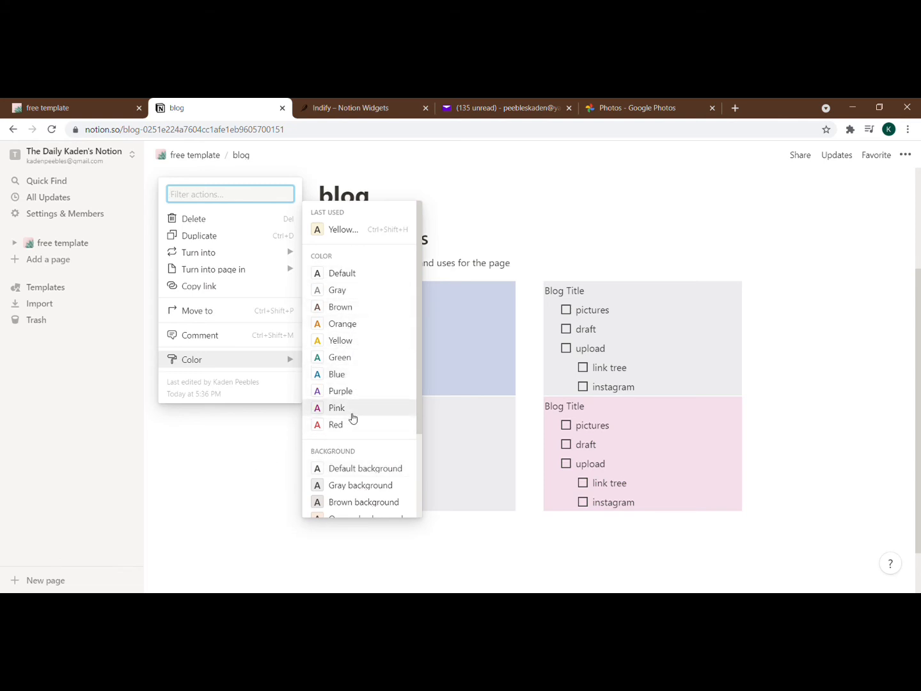
scroll(354, 421, "down", 2)
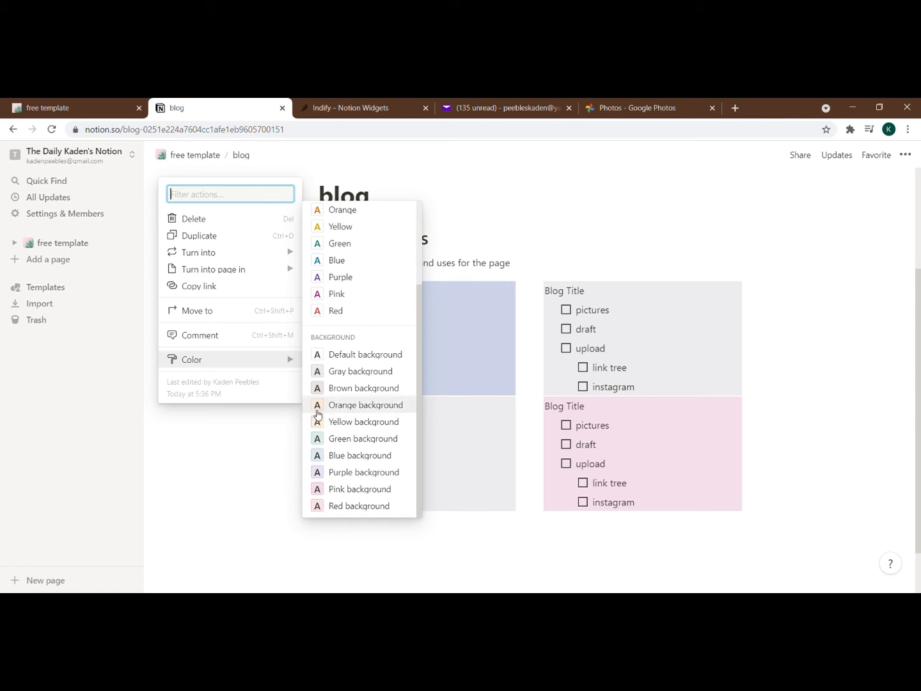
left_click(228, 432)
left_click(479, 333)
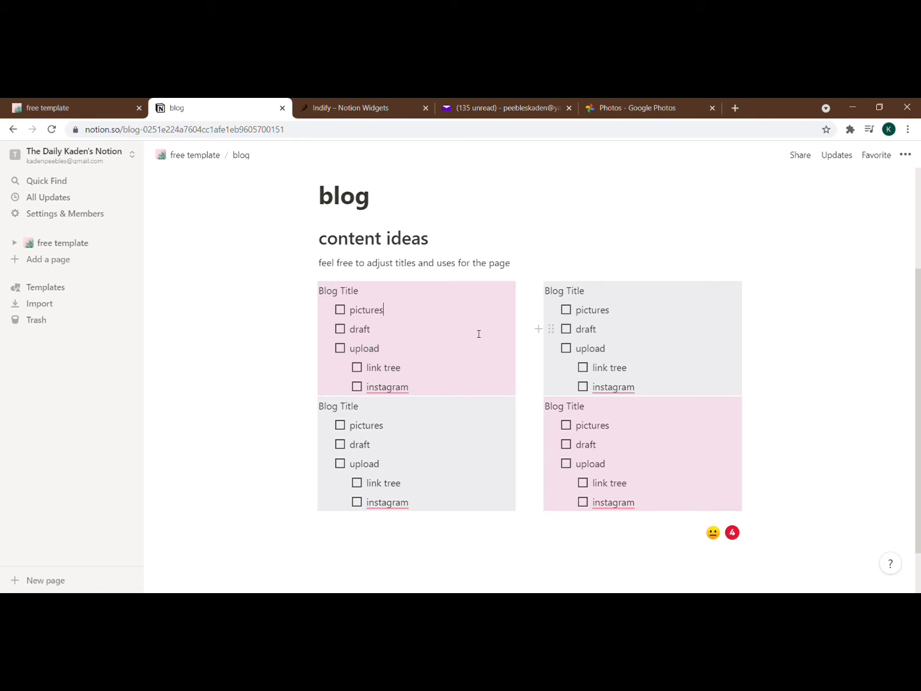
key("Return")
key("BackSpace")
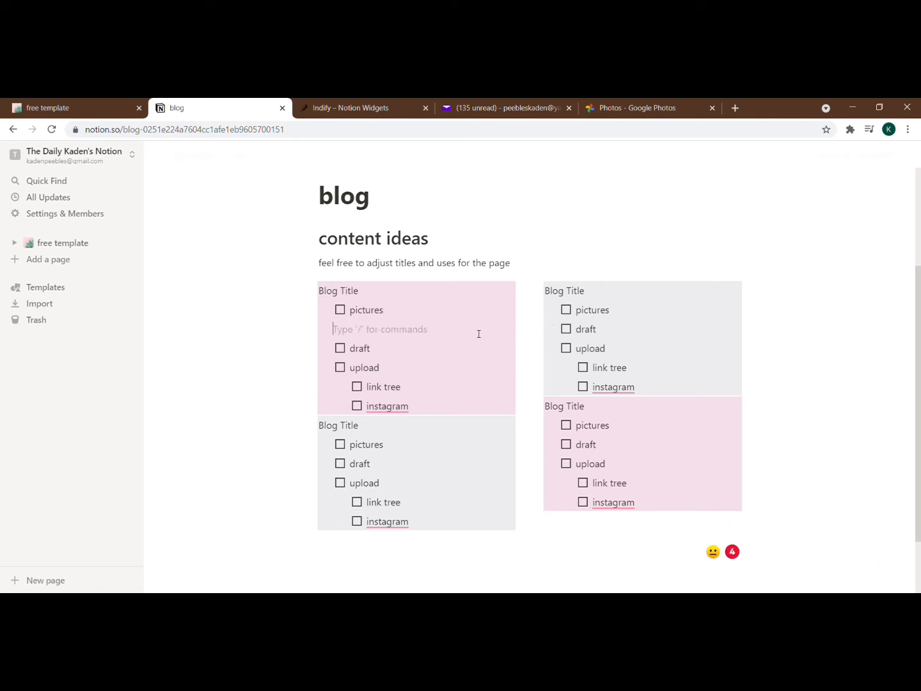
key("BackSpace")
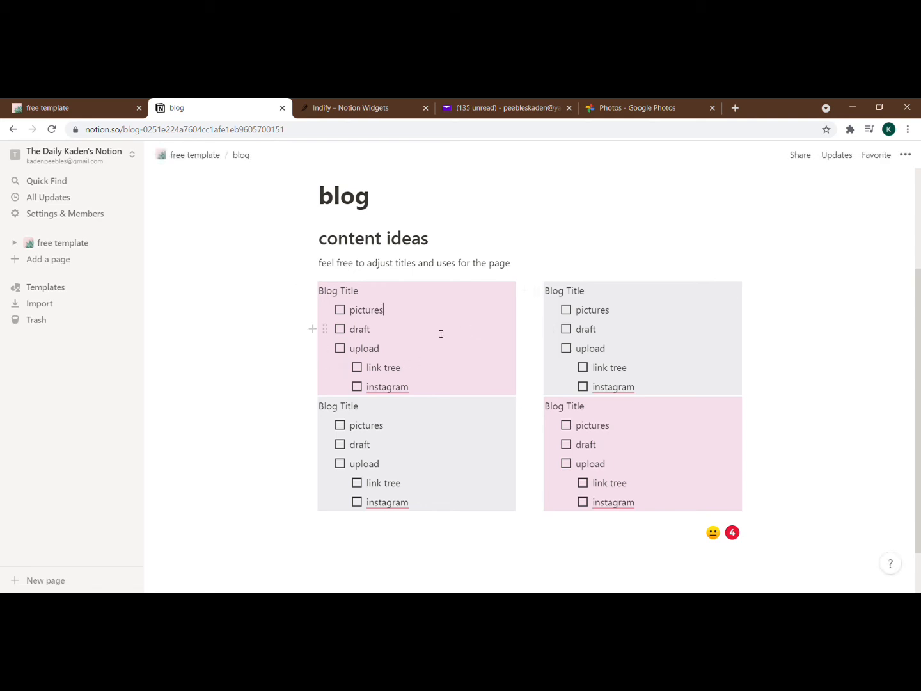
- Go back to the free template page and open the youtube page to view its ideas to-do list
left_click(56, 243)
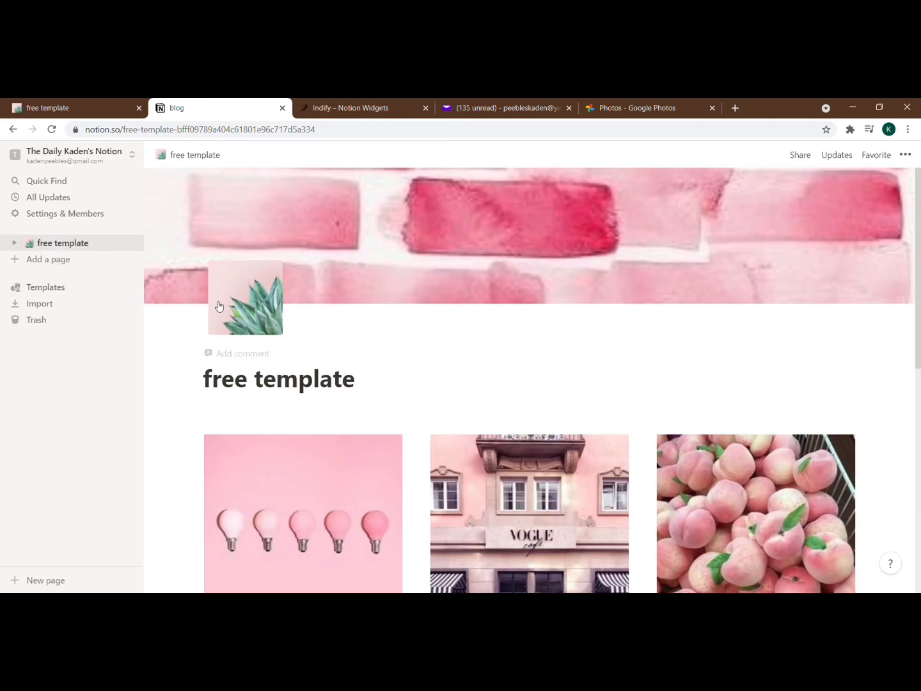
scroll(342, 271, "down", 3)
scroll(343, 271, "down", 4)
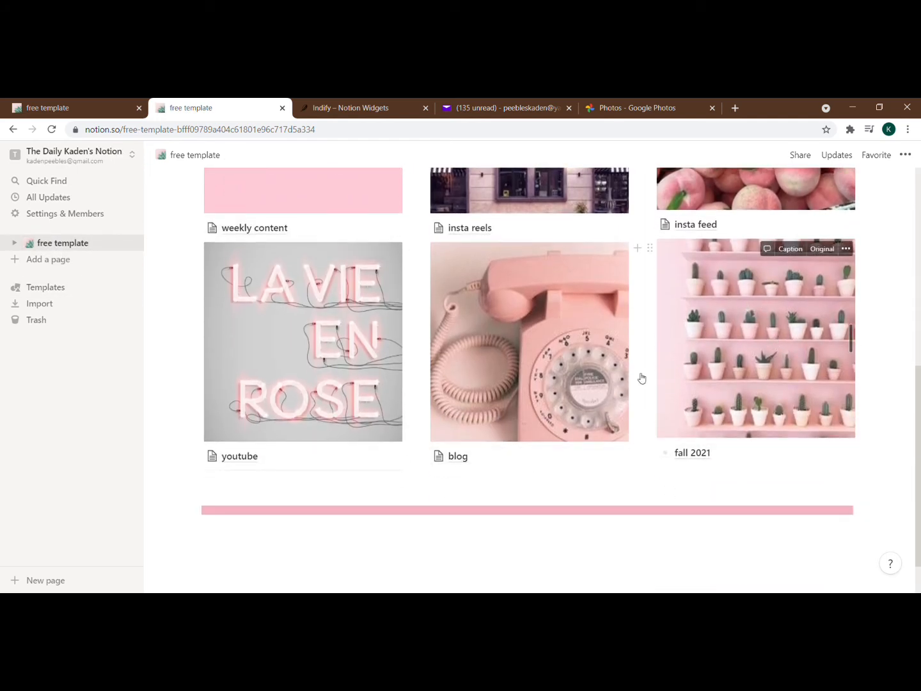
left_click(291, 457)
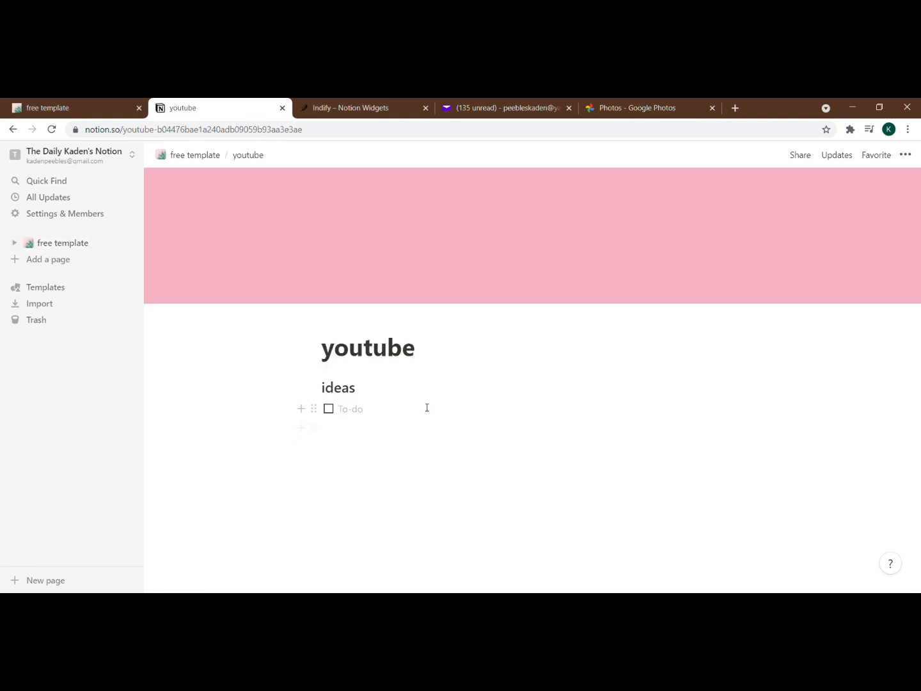
left_click(422, 408)
- Return to the free template page and open the insta feed page to view its ideas list
left_click(93, 242)
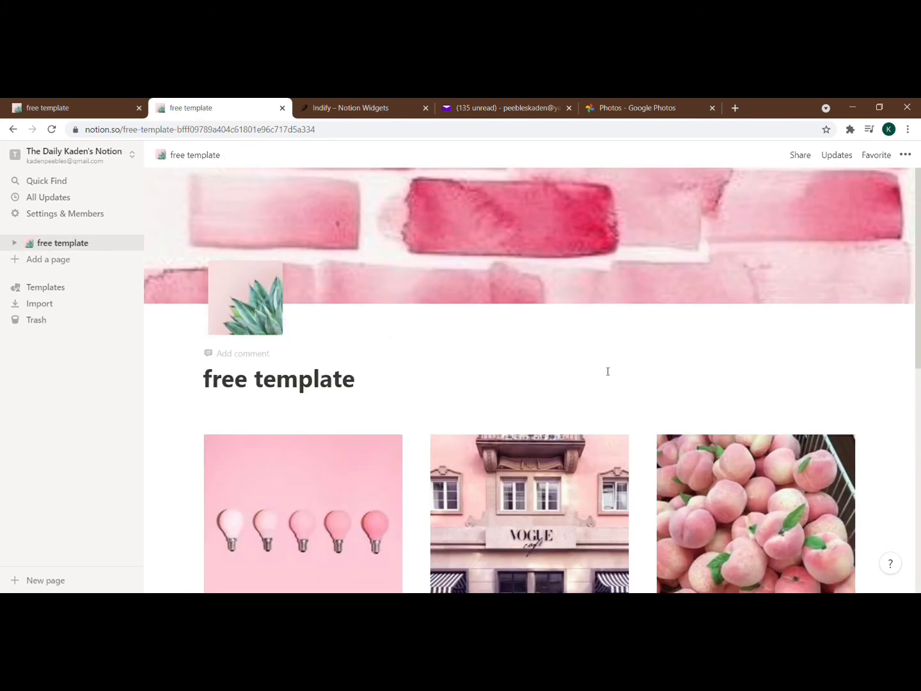
scroll(608, 361, "down", 4)
left_click(698, 405)
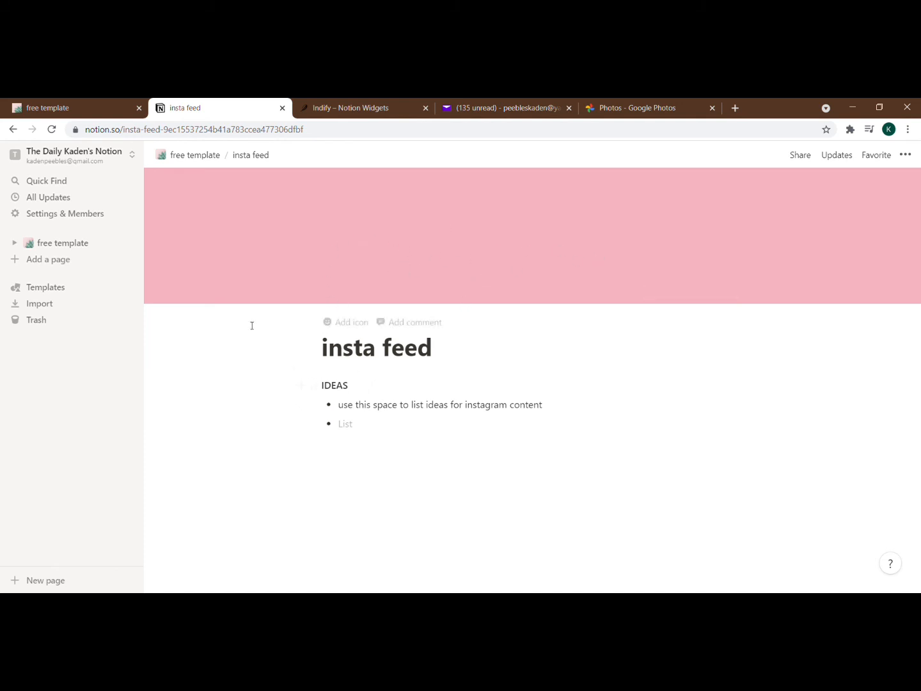
- Go back to the free template page and open the insta reels page
left_click(55, 244)
scroll(484, 447, "down", 3)
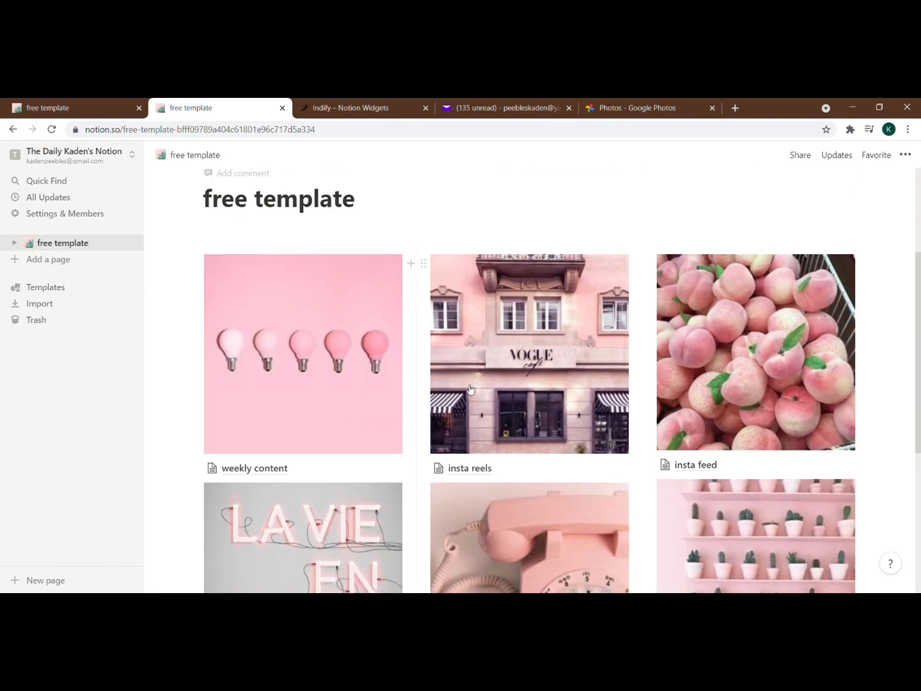
left_click(484, 460)
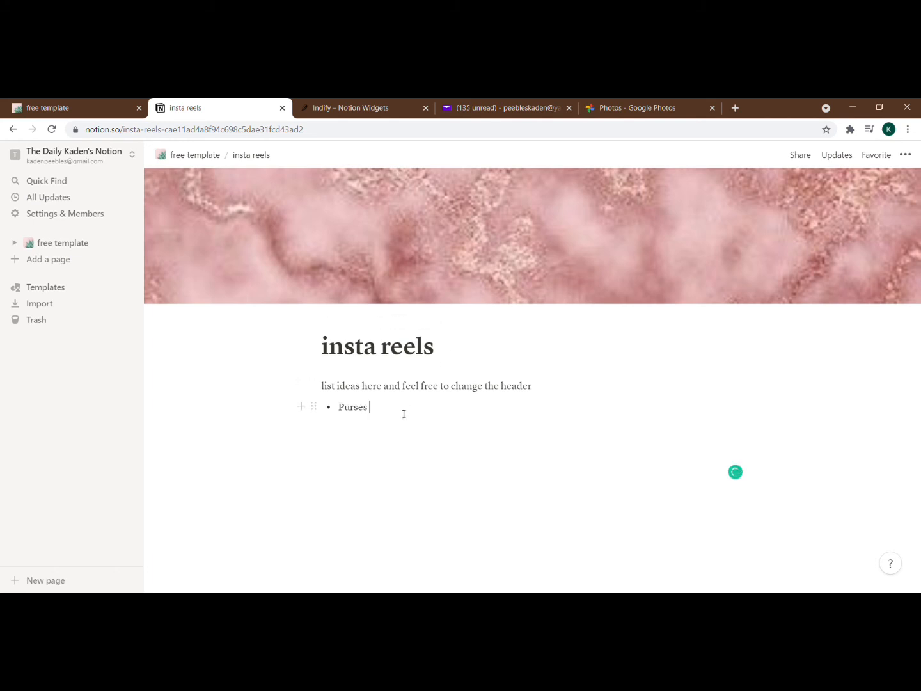
- Add indented bullets "breakfast" and "driving to class" beneath the Purses bullet, and delete both of them
key("Return")
key("Tab")
type("breakfast")
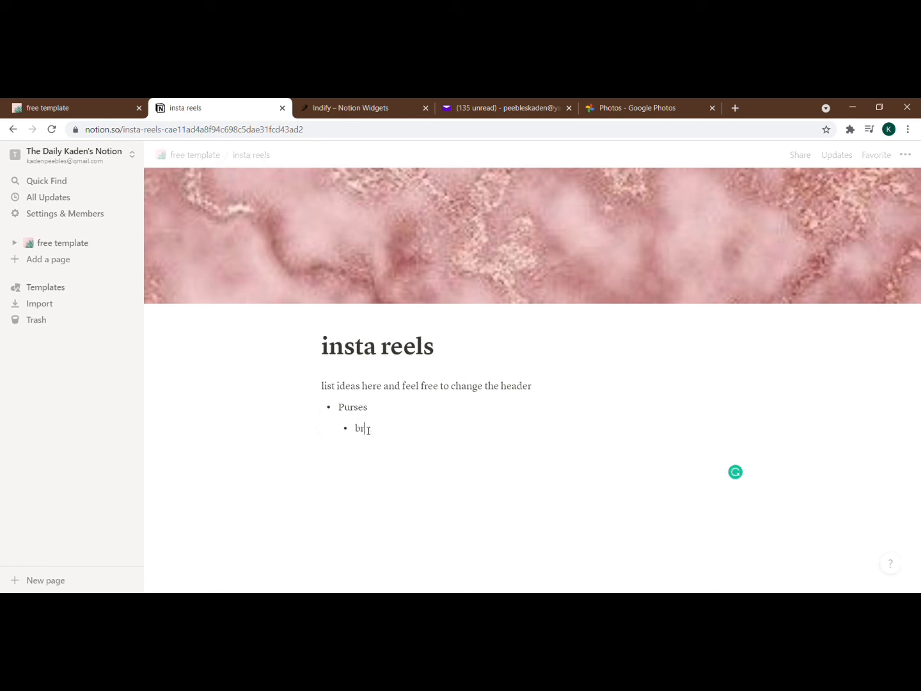
key("Return")
type("dri")
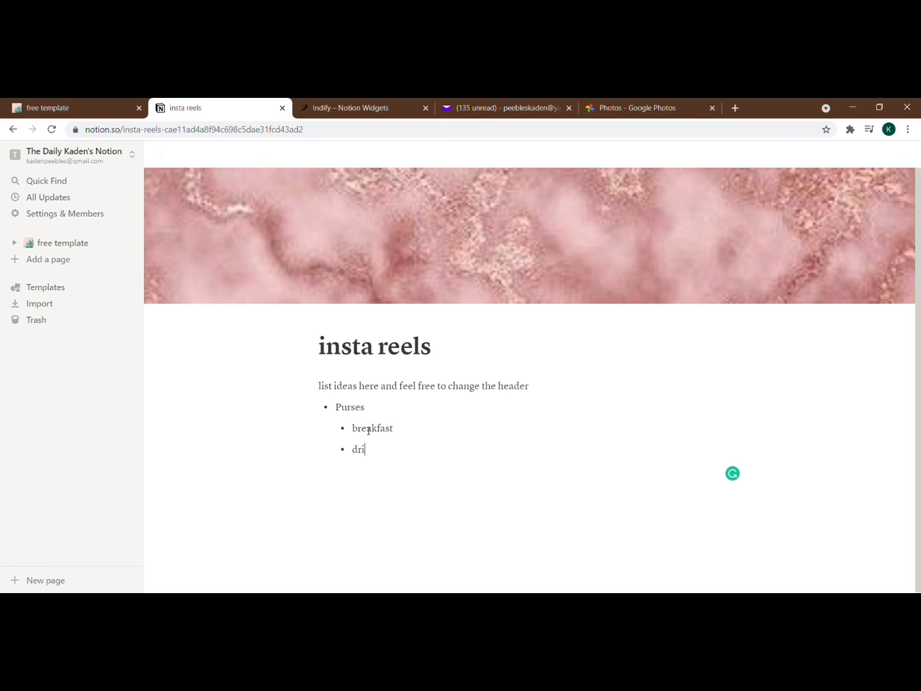
type("ving to class")
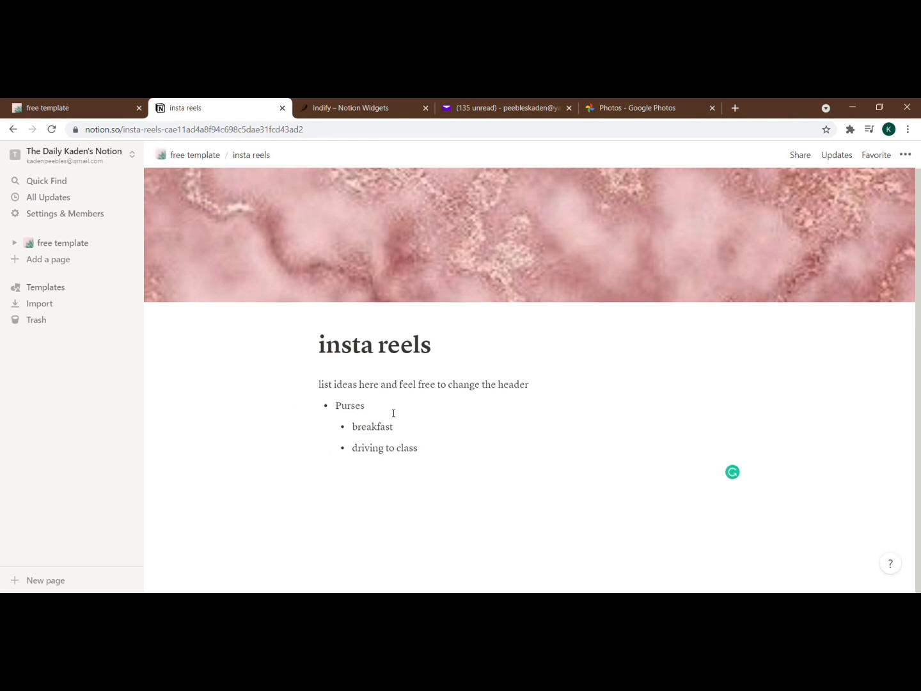
left_click_drag(451, 448, 351, 424)
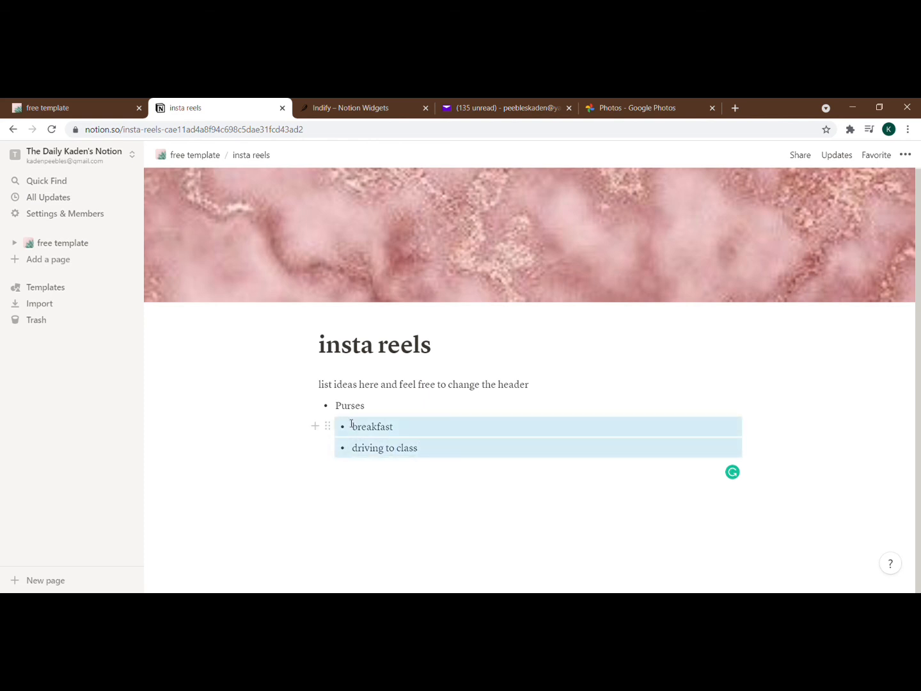
key("BackSpace")
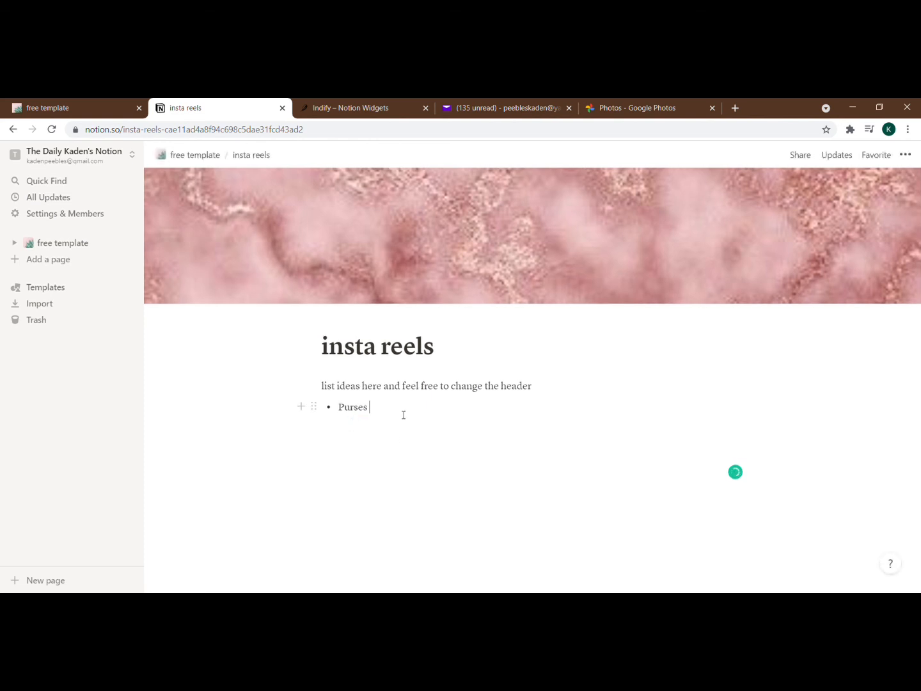
- Add a bullet reading "column two" directly below the Purses bullet at the same level
key("Return")
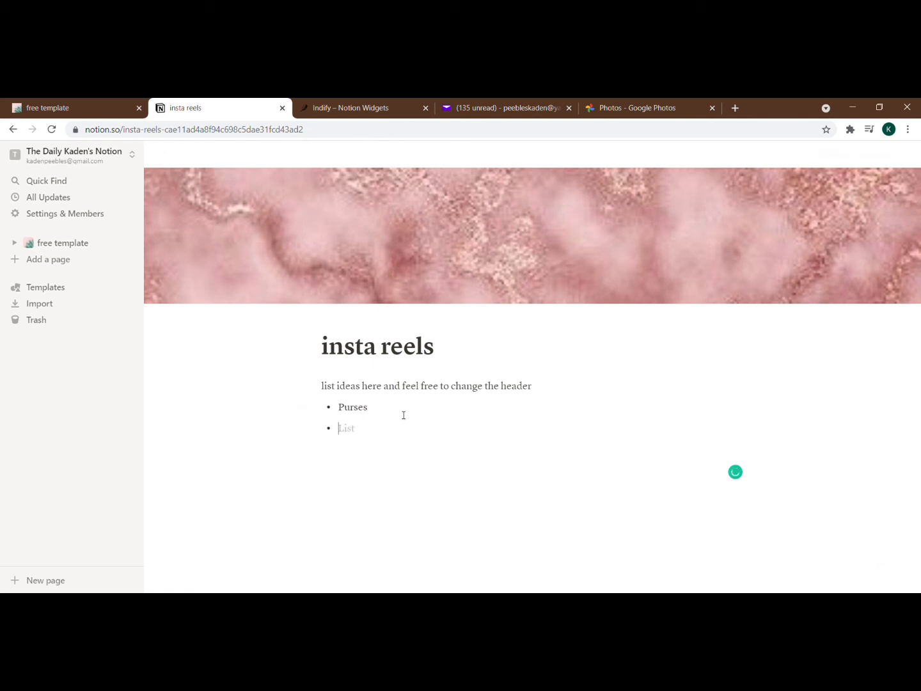
type("c")
key("BackSpace")
type("column")
key("BackSpace")
key("BackSpace")
key("BackSpace")
key("BackSpace")
type("llu")
key("BackSpace")
key("BackSpace")
type("umn two")
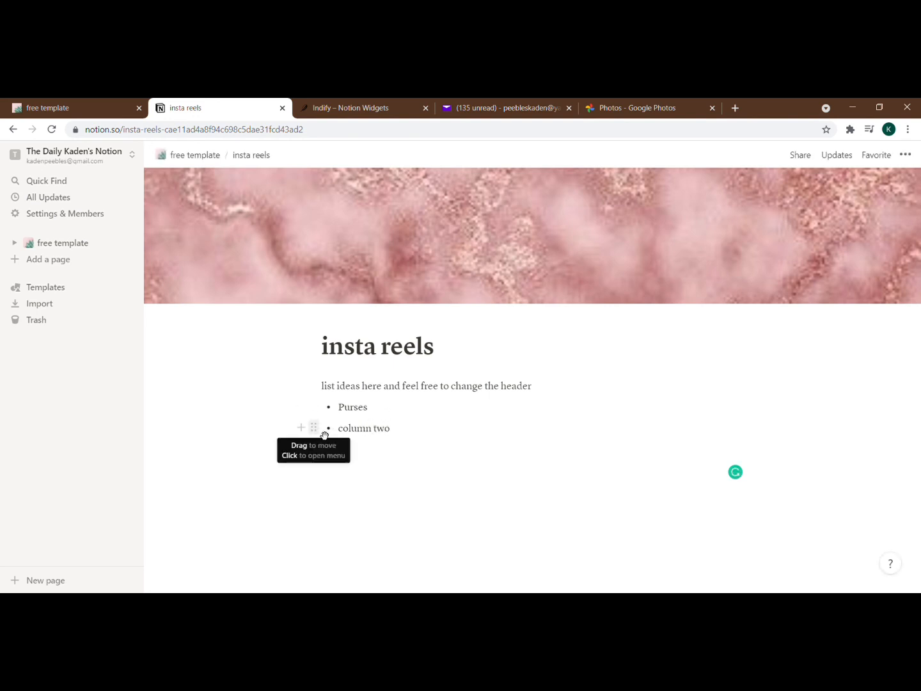
- Move the "column two" bullet into a second column beside the Purses bullet, and delete that bullet
left_click_drag(325, 435, 756, 410)
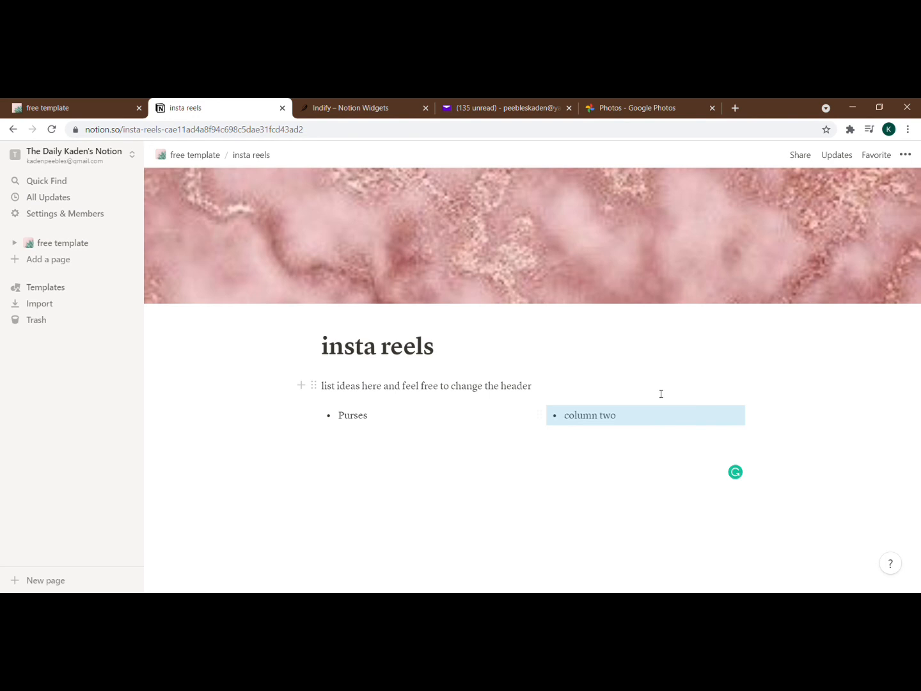
key("Delete")
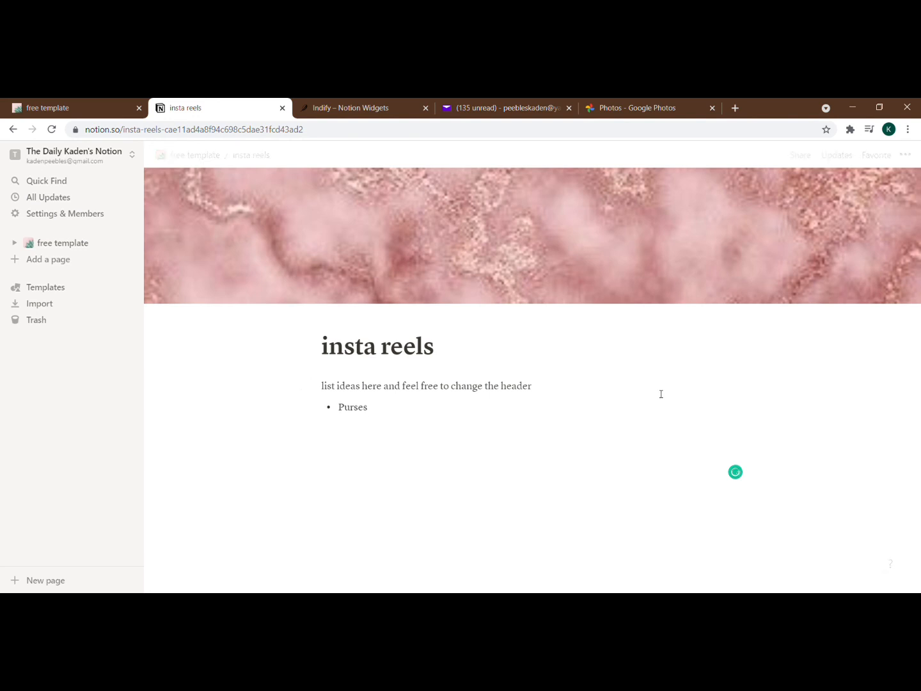
- Return to the free template page and look over its cover, title and image grid of linked pages
left_click(50, 244)
scroll(368, 309, "down", 7)
scroll(368, 309, "up", 5)
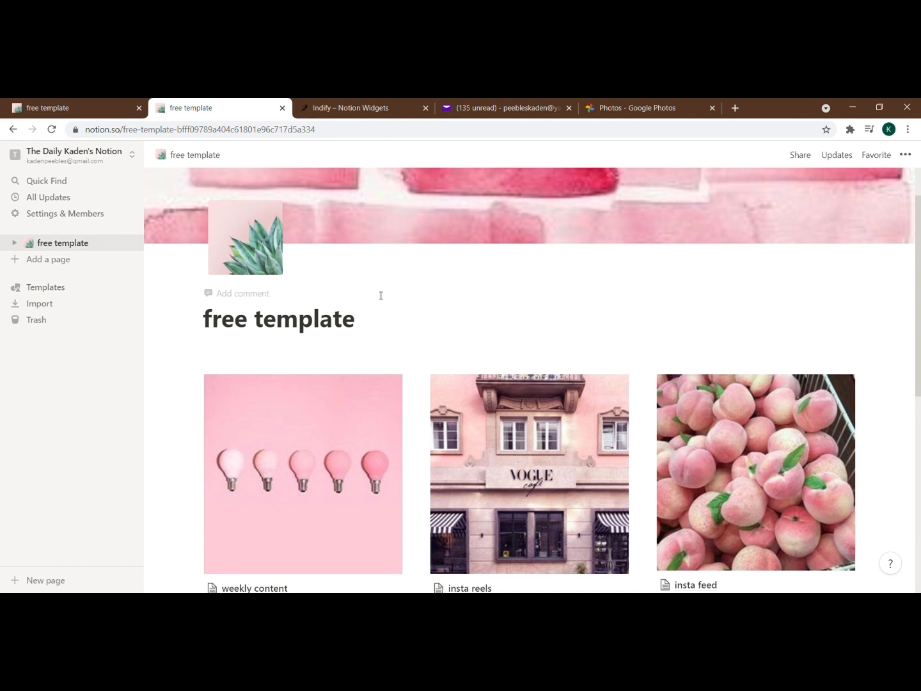
scroll(412, 338, "up", 1)
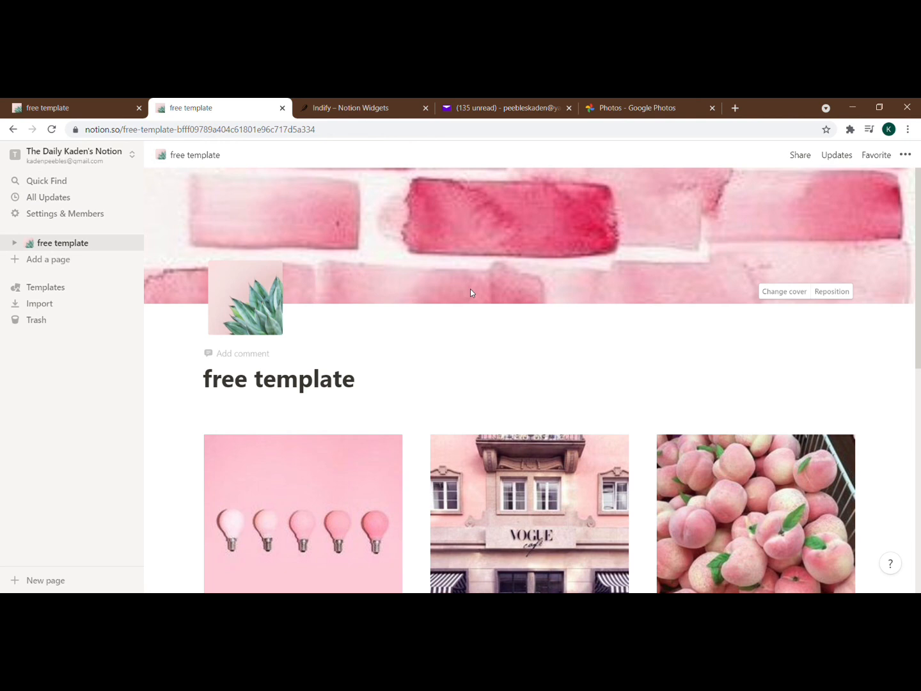
scroll(470, 293, "down", 5)
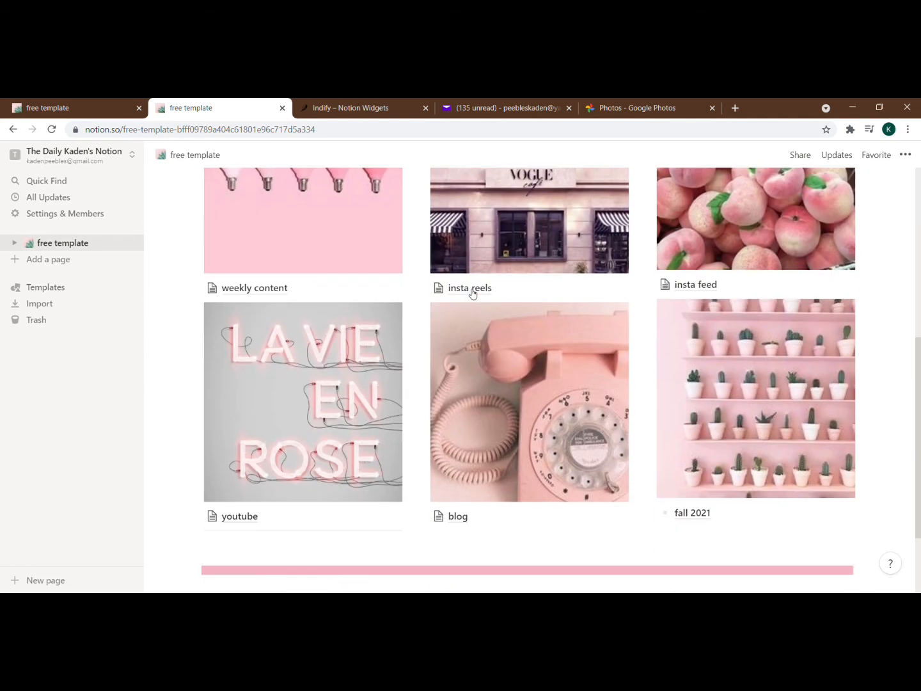
scroll(472, 293, "down", 2)
scroll(474, 293, "up", 8)
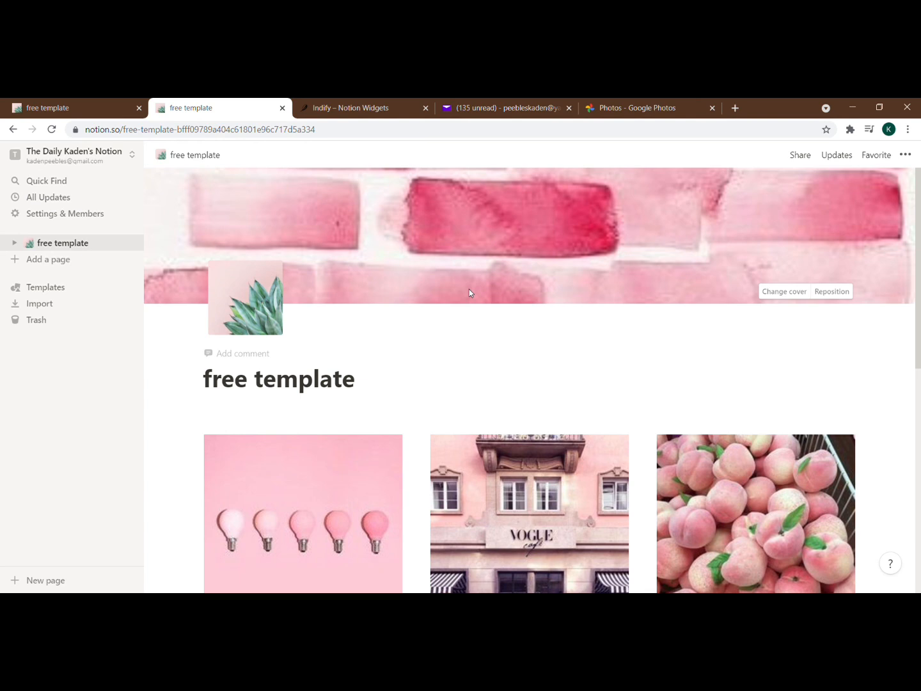
scroll(474, 349, "down", 3)
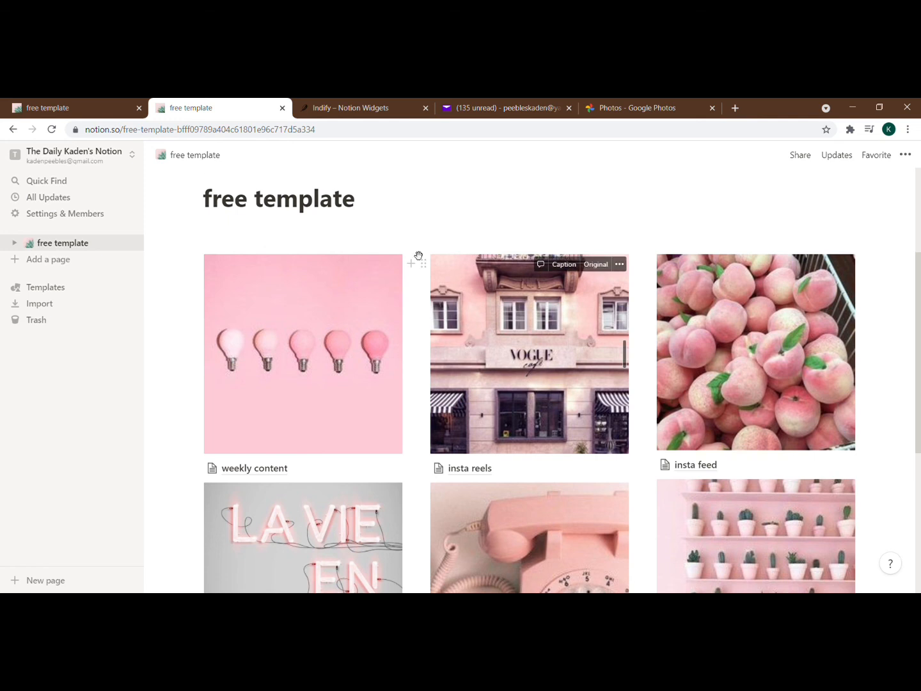